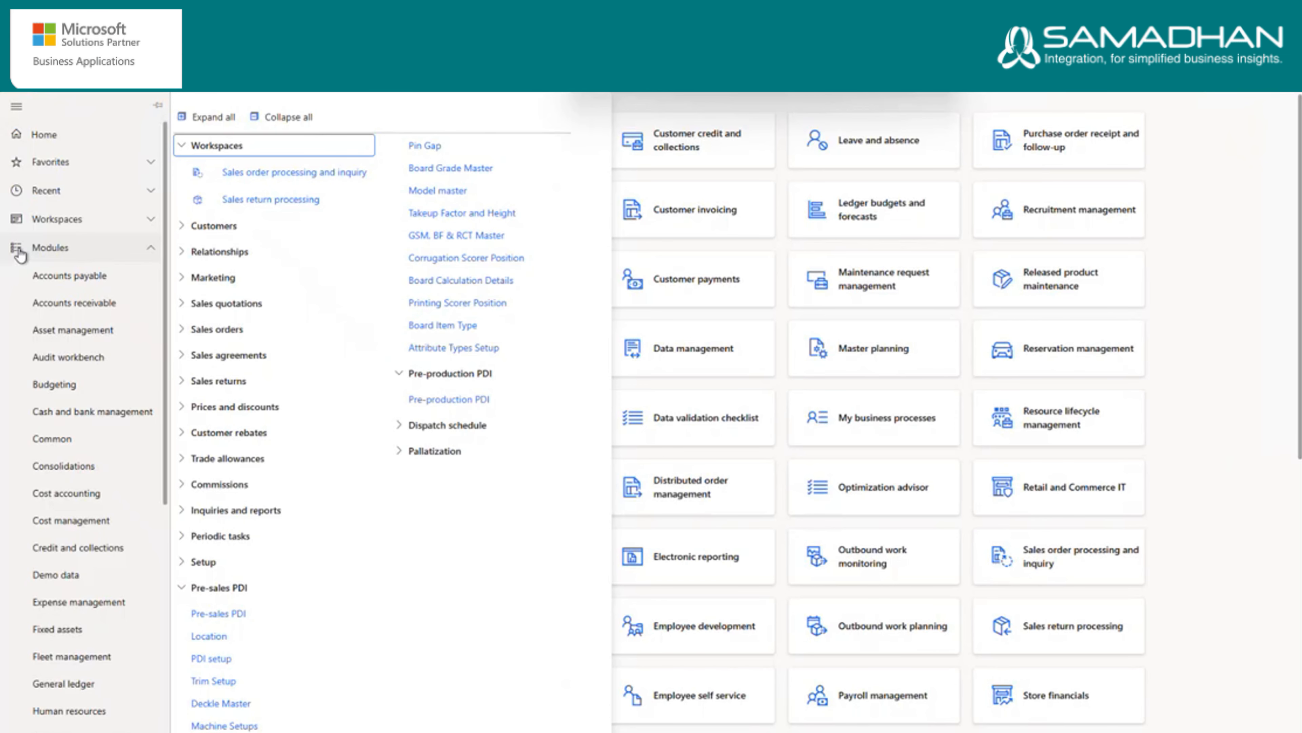
- View the Pre-sales PDI parameters in PDI setup, then the Trim Setup list
left_click(214, 659)
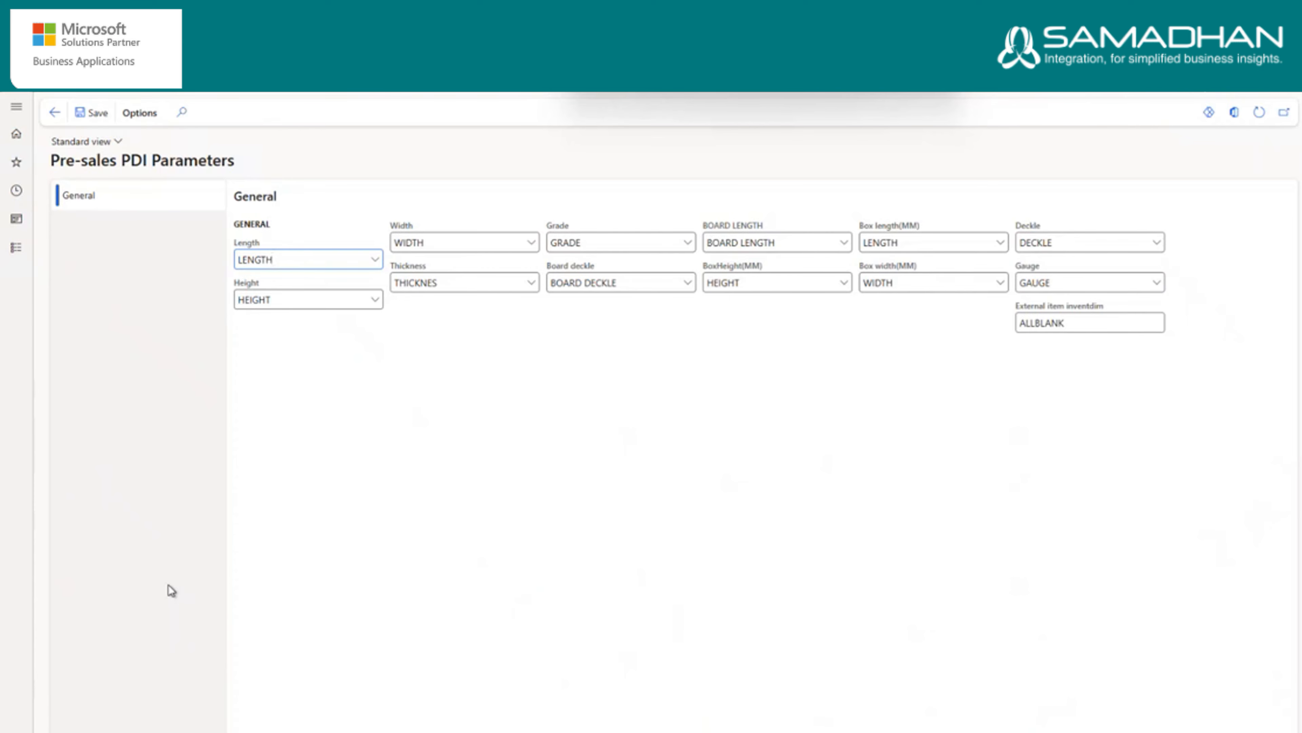
left_click(14, 249)
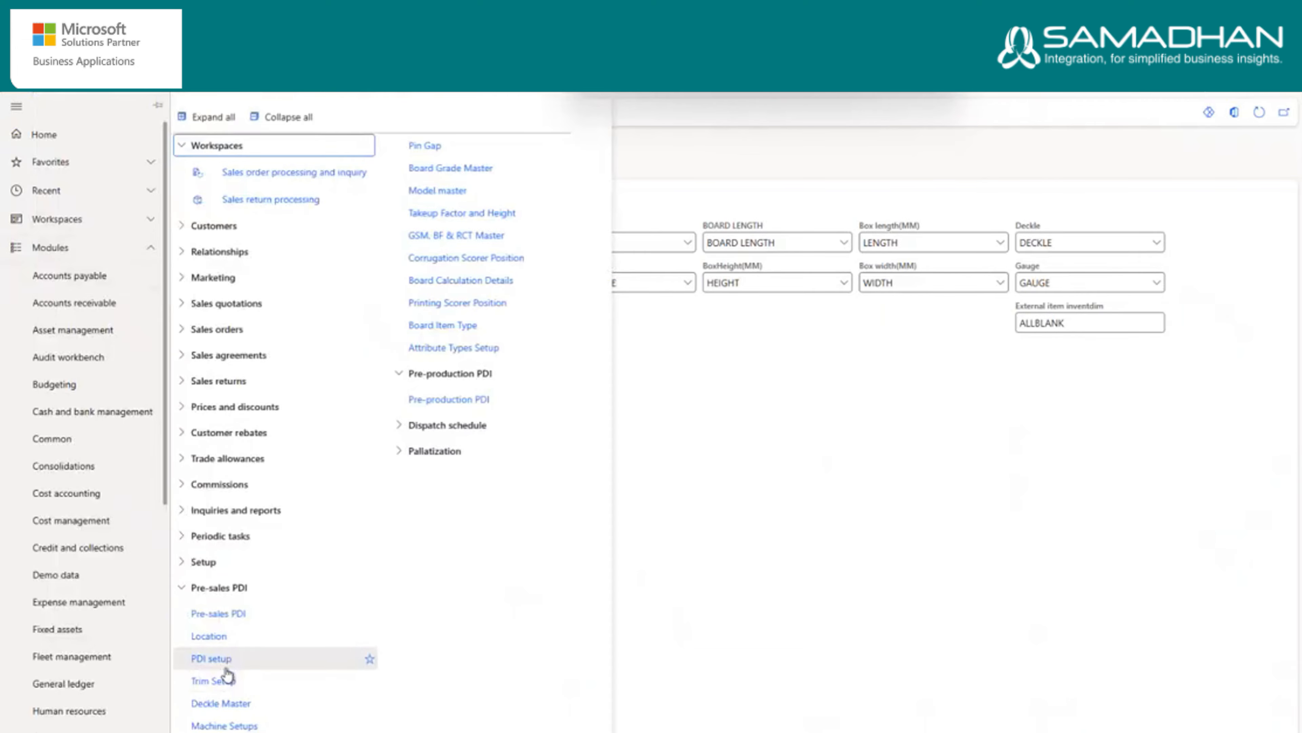
left_click(227, 683)
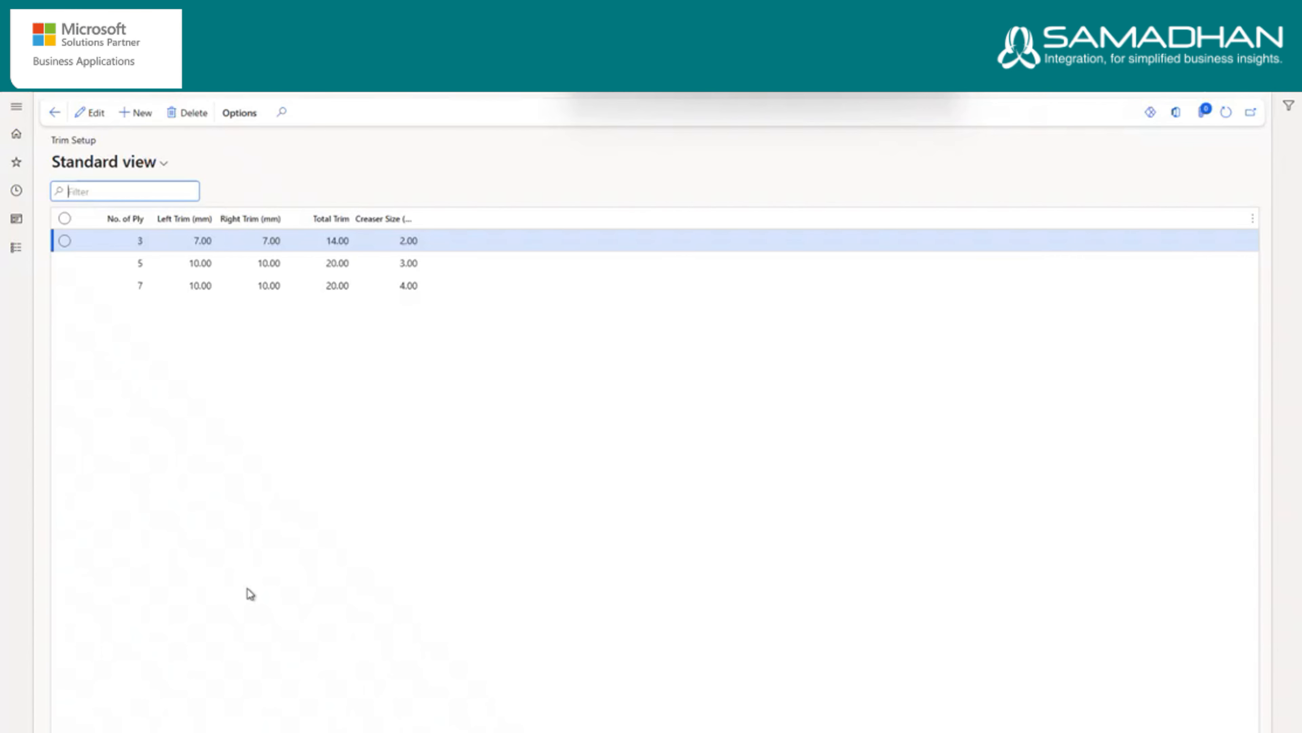
- View the Deckle Master sizes and the Machine Setups list under Pre-sales PDI
left_click(15, 250)
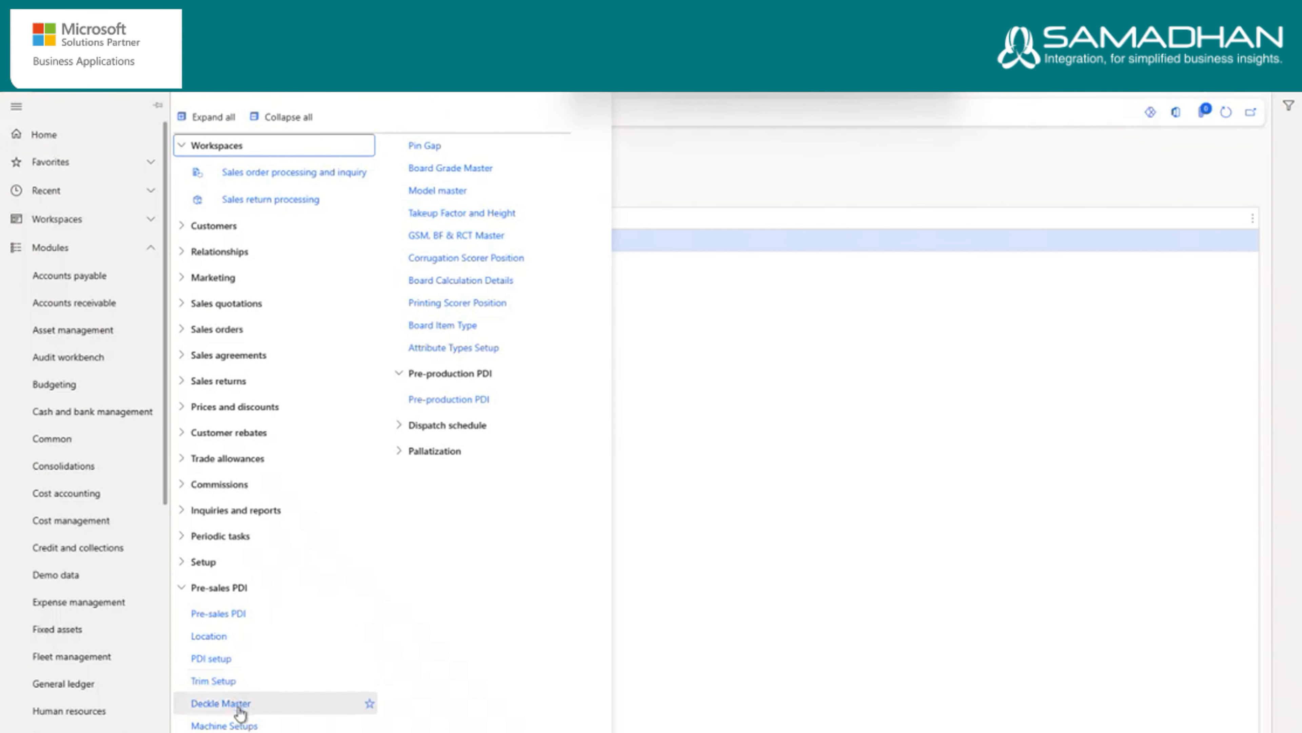
left_click(239, 713)
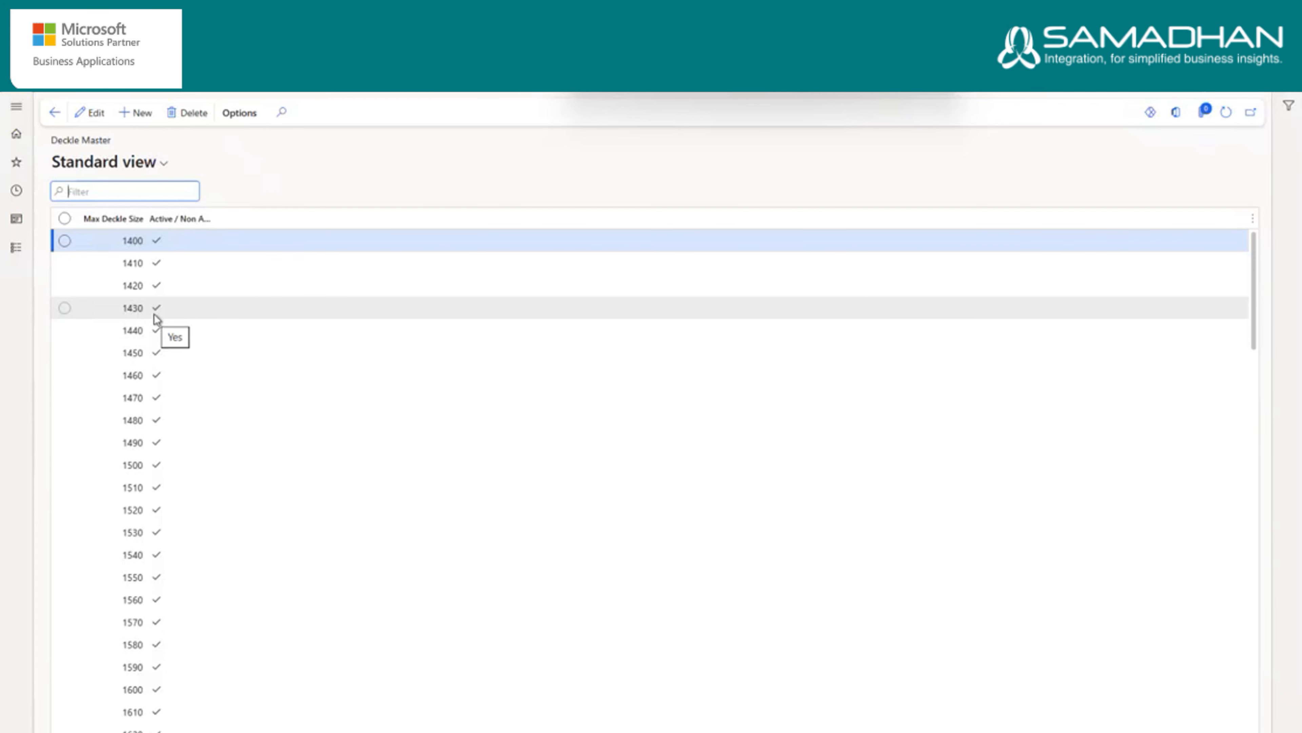
left_click(19, 247)
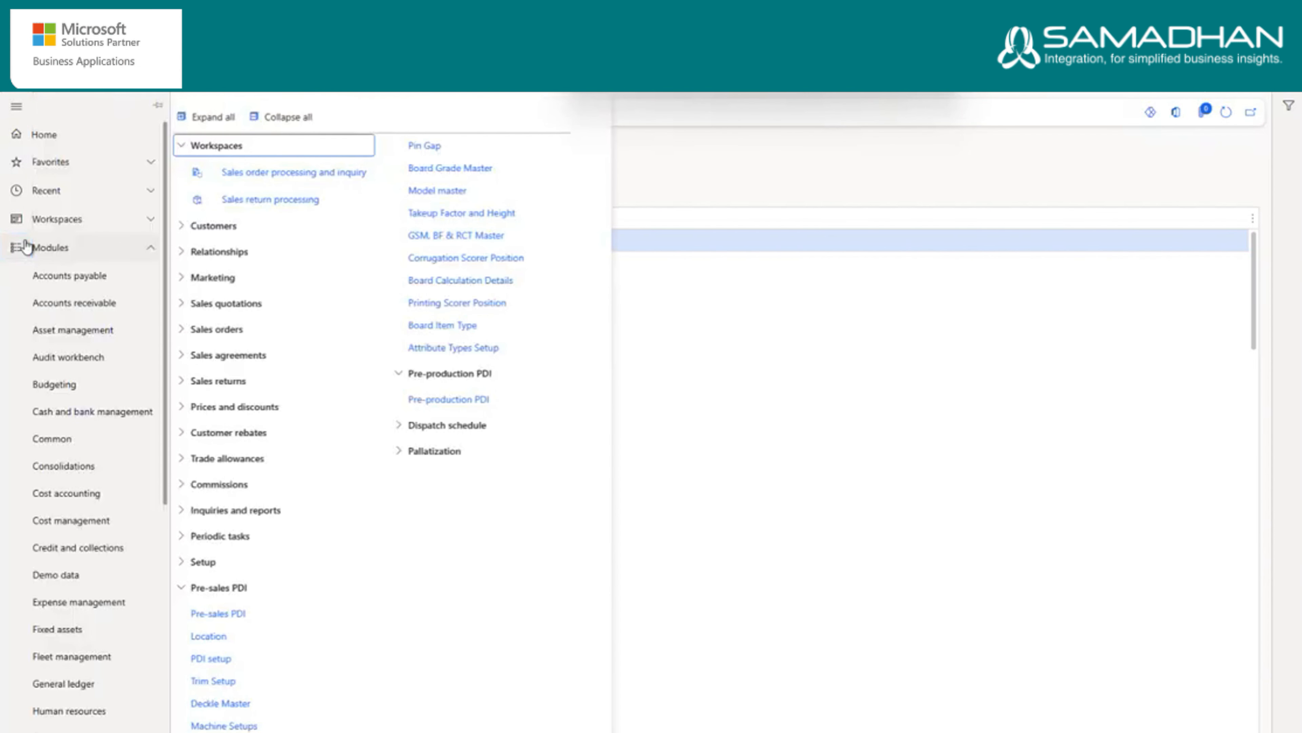
left_click(245, 725)
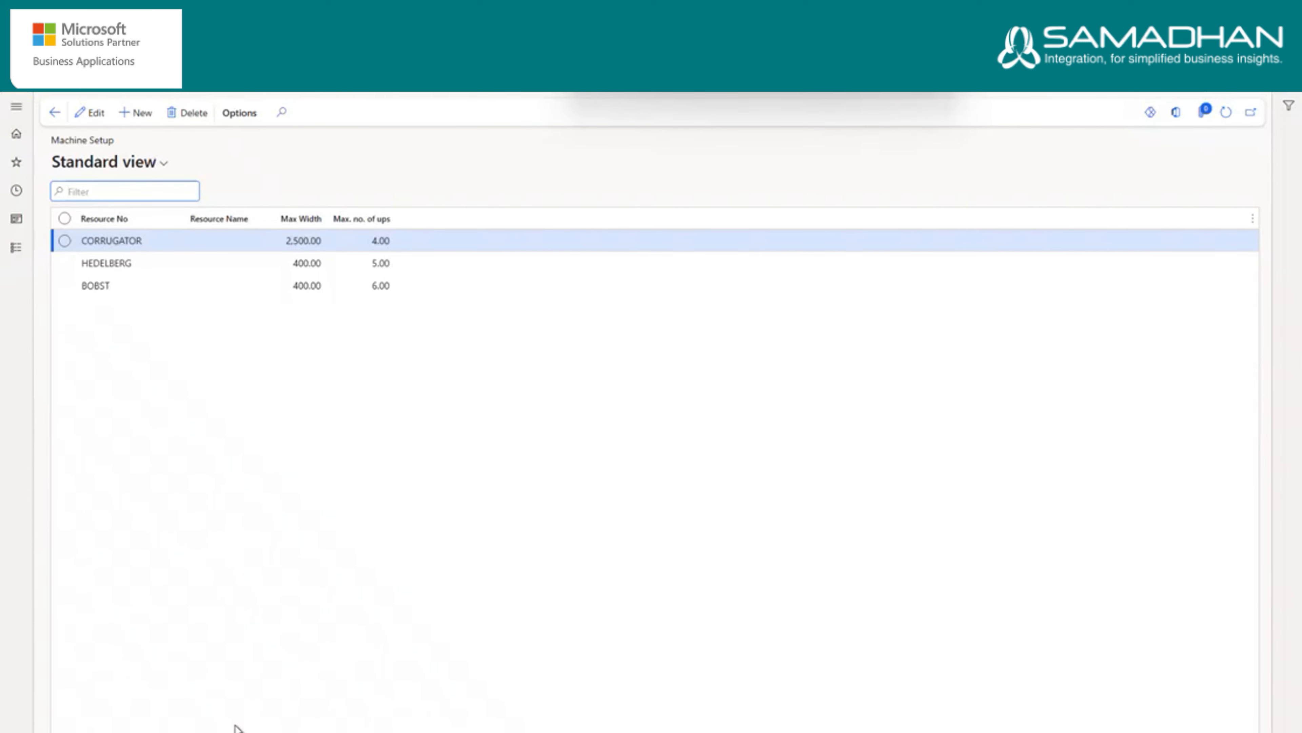
- View the OD/ID Conversion and Manufacturing Joint setup and the Pin Gap setup
left_click(15, 249)
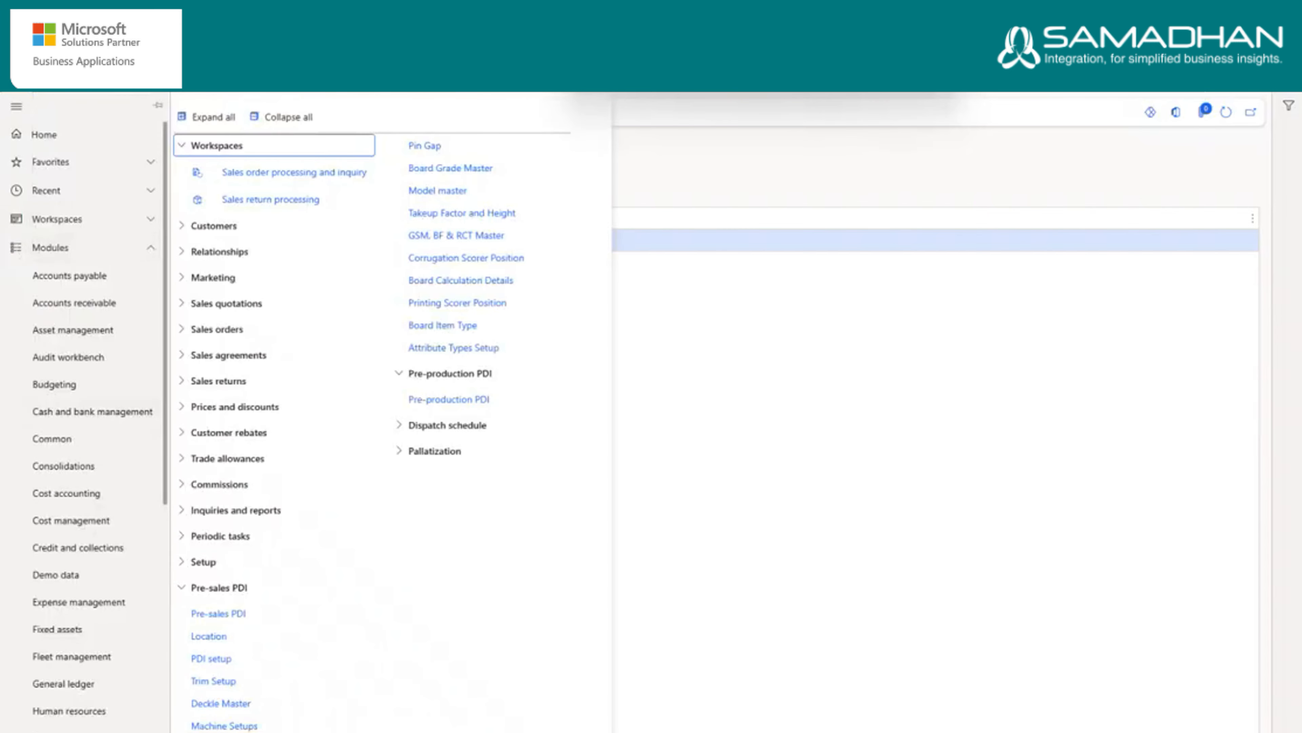
left_click(226, 724)
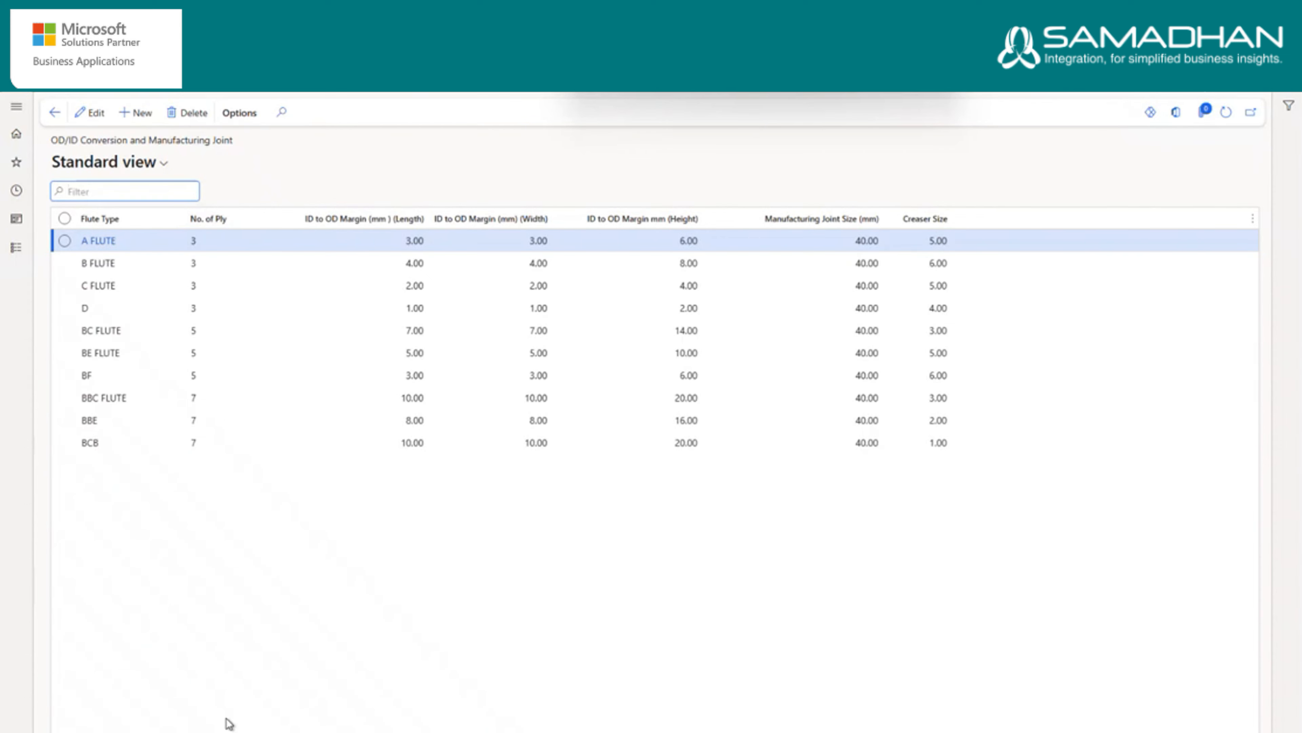
left_click(17, 247)
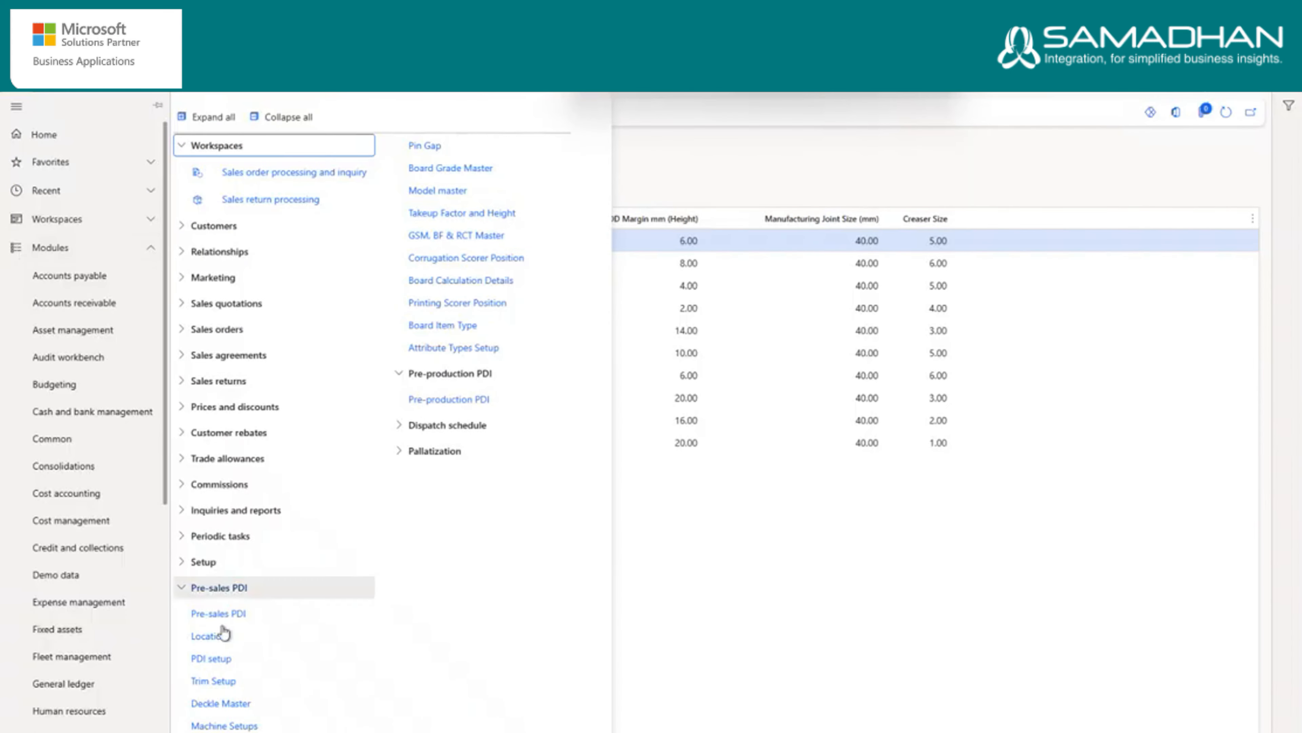
left_click(444, 150)
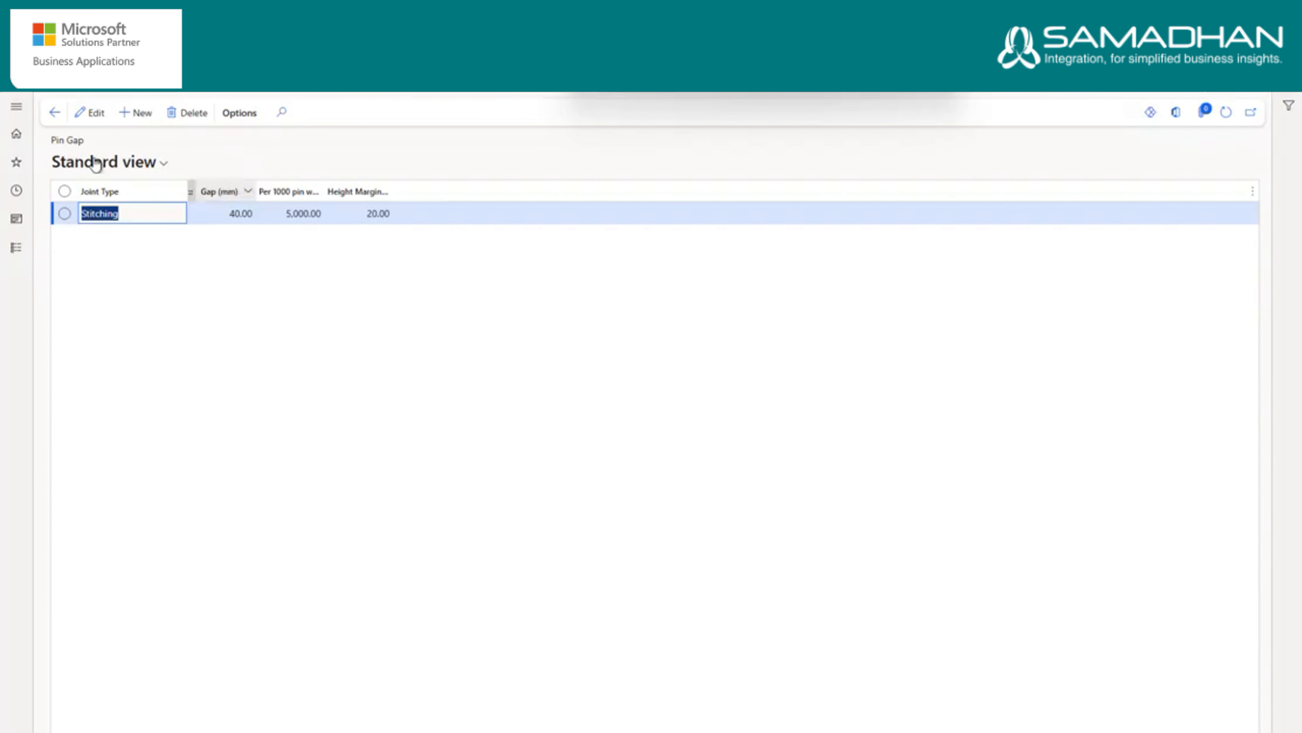
- Open board grade BG-0004 in the Board Grade Master to view its header and paper layer details
left_click(16, 247)
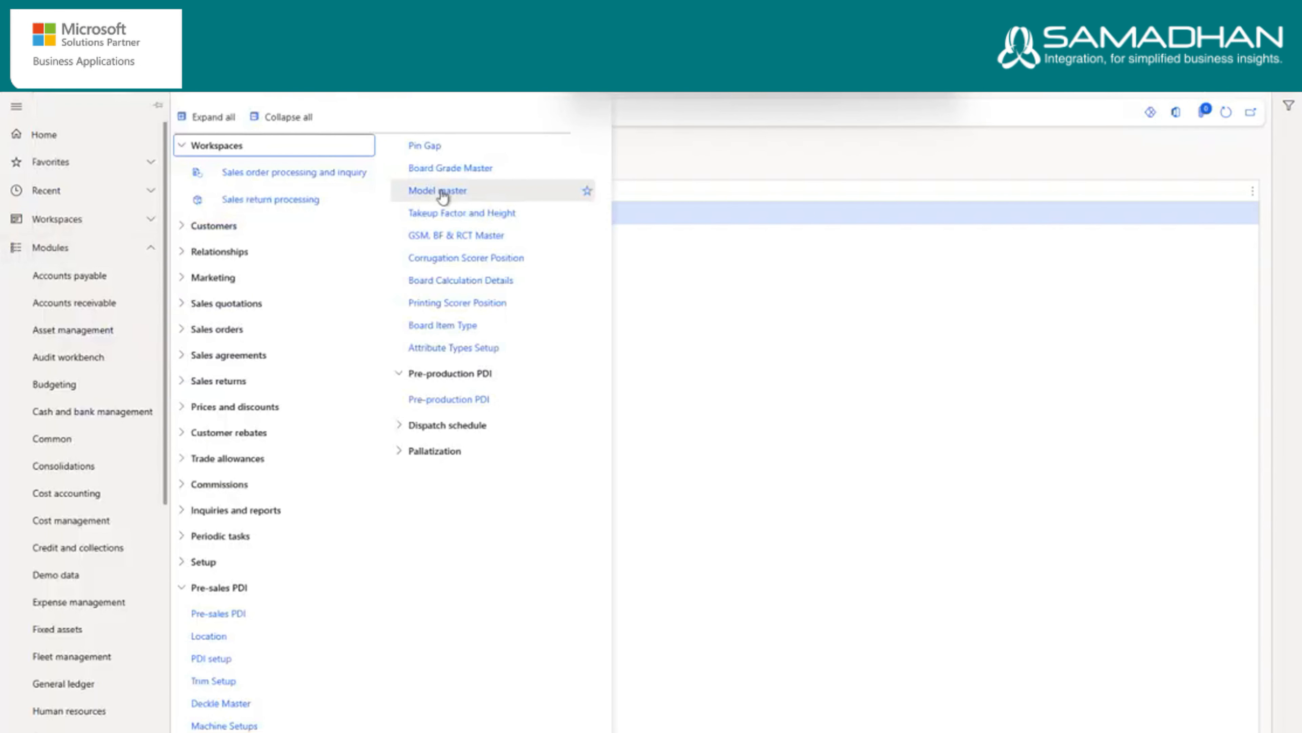
left_click(464, 169)
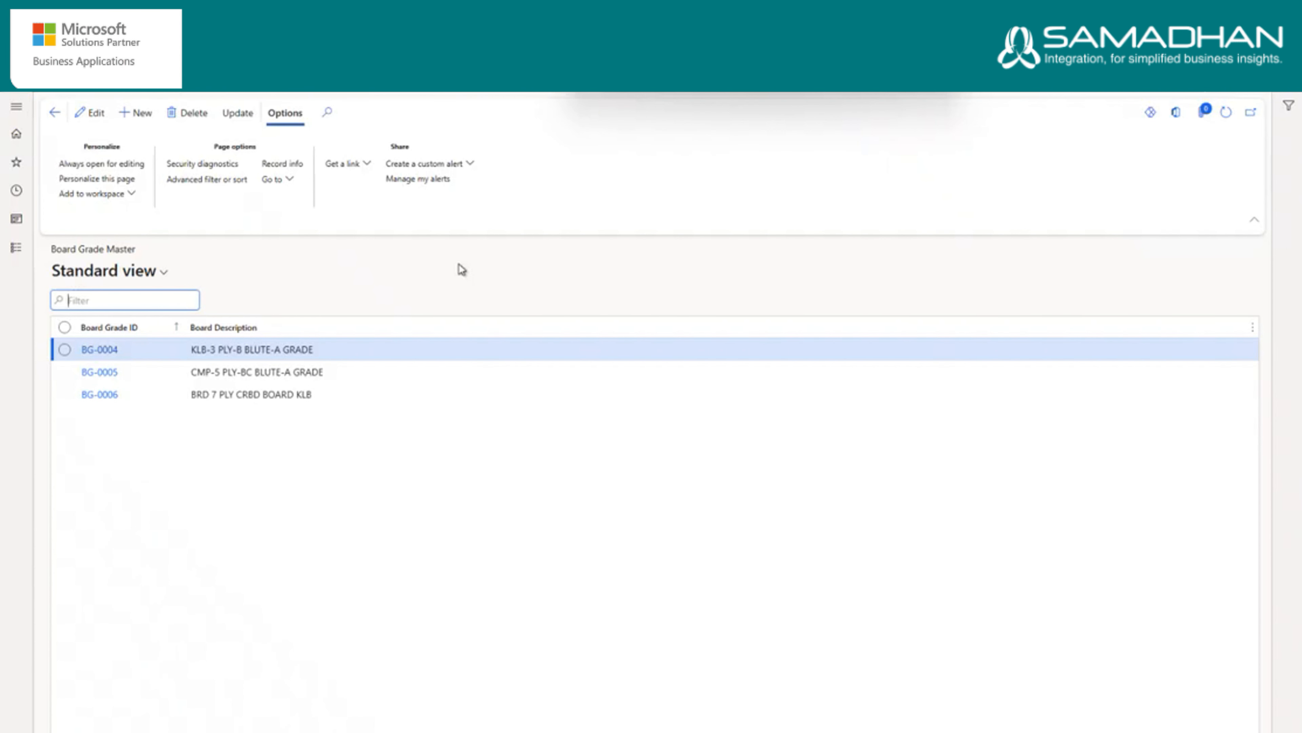
left_click(99, 349)
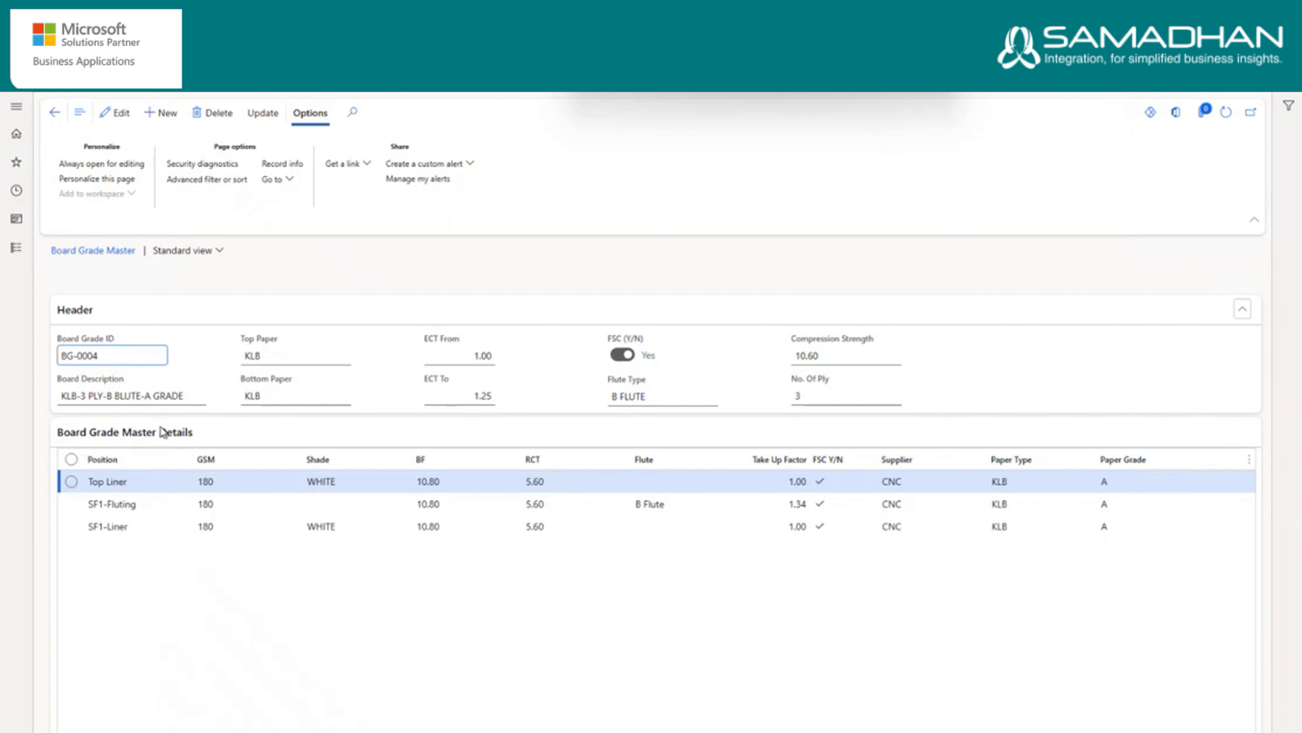
- View the Model master setup and the Takeup Factor and Height setup for the flute types
left_click(16, 247)
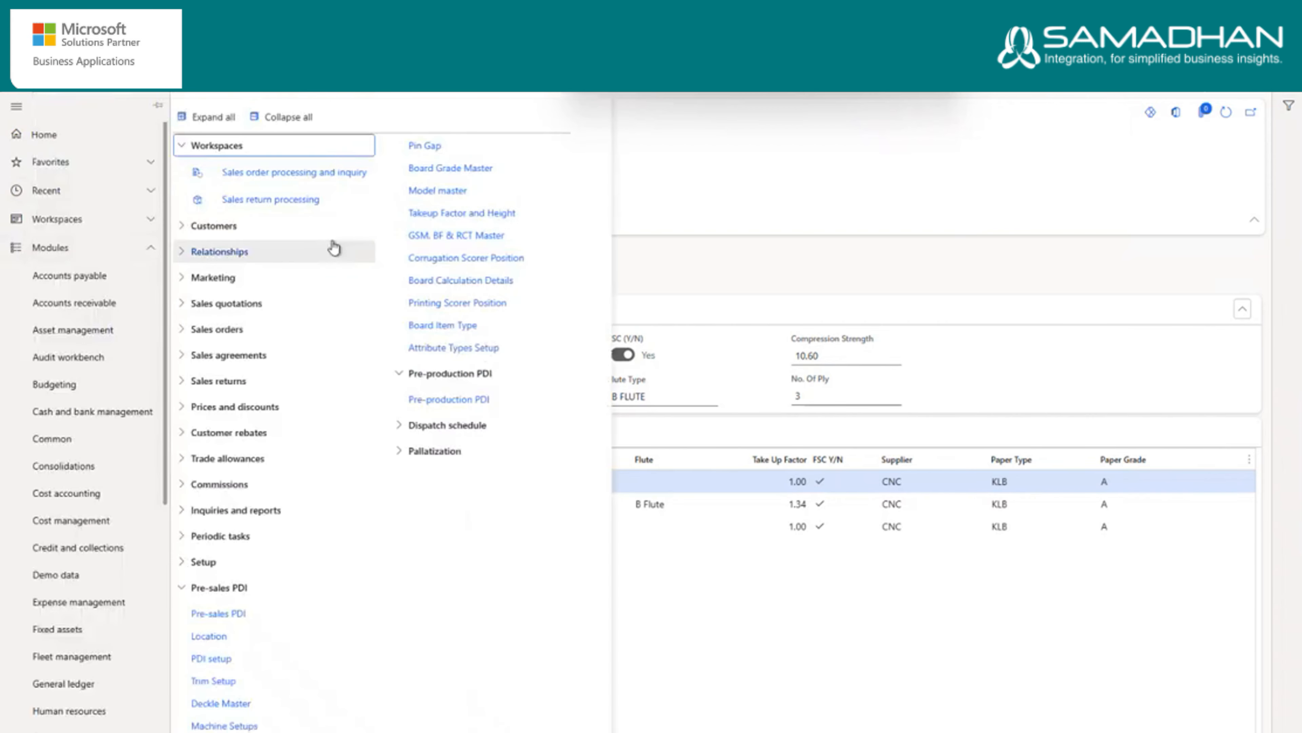
left_click(447, 192)
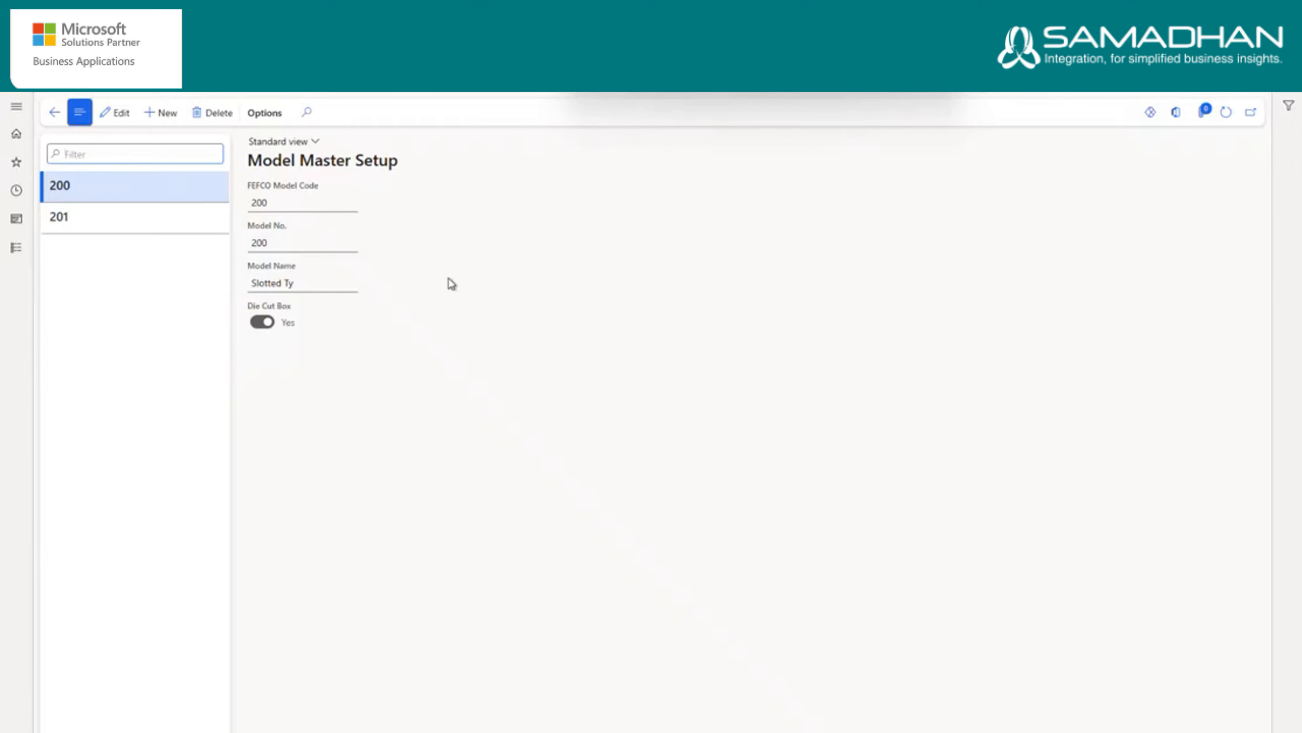
left_click(20, 249)
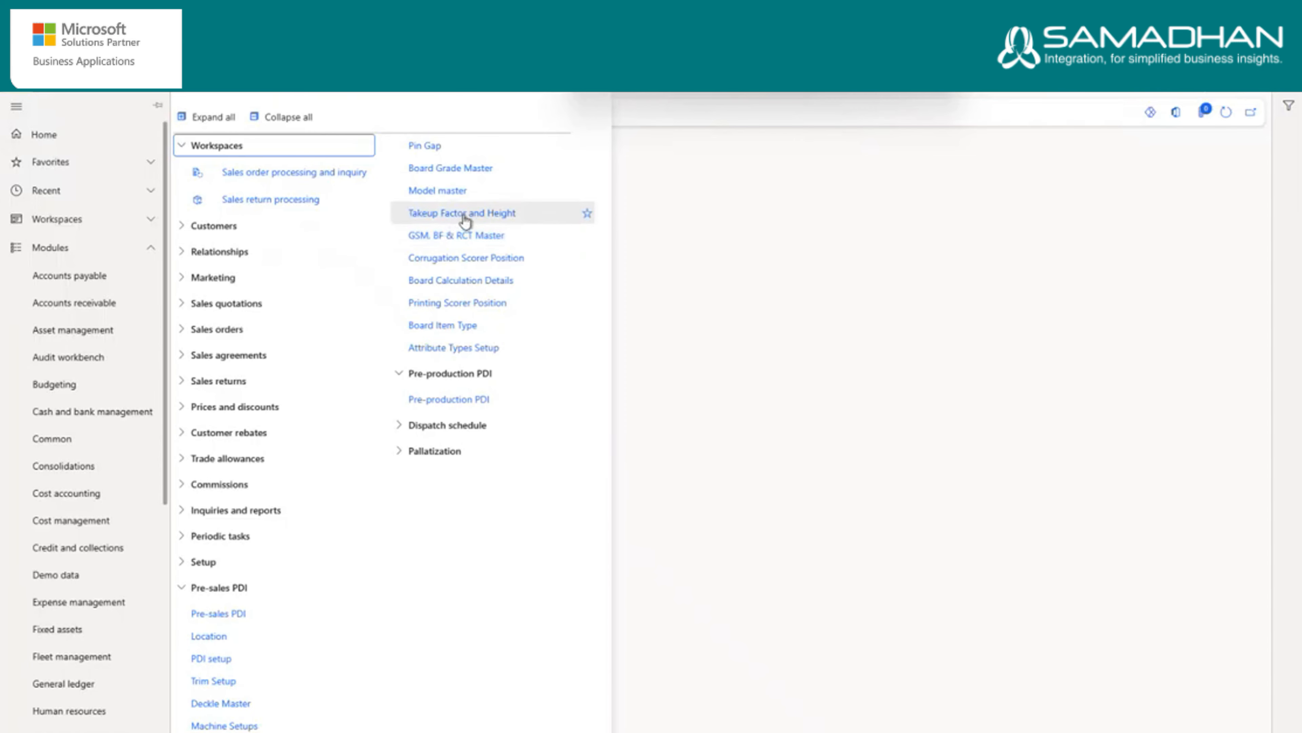
left_click(464, 215)
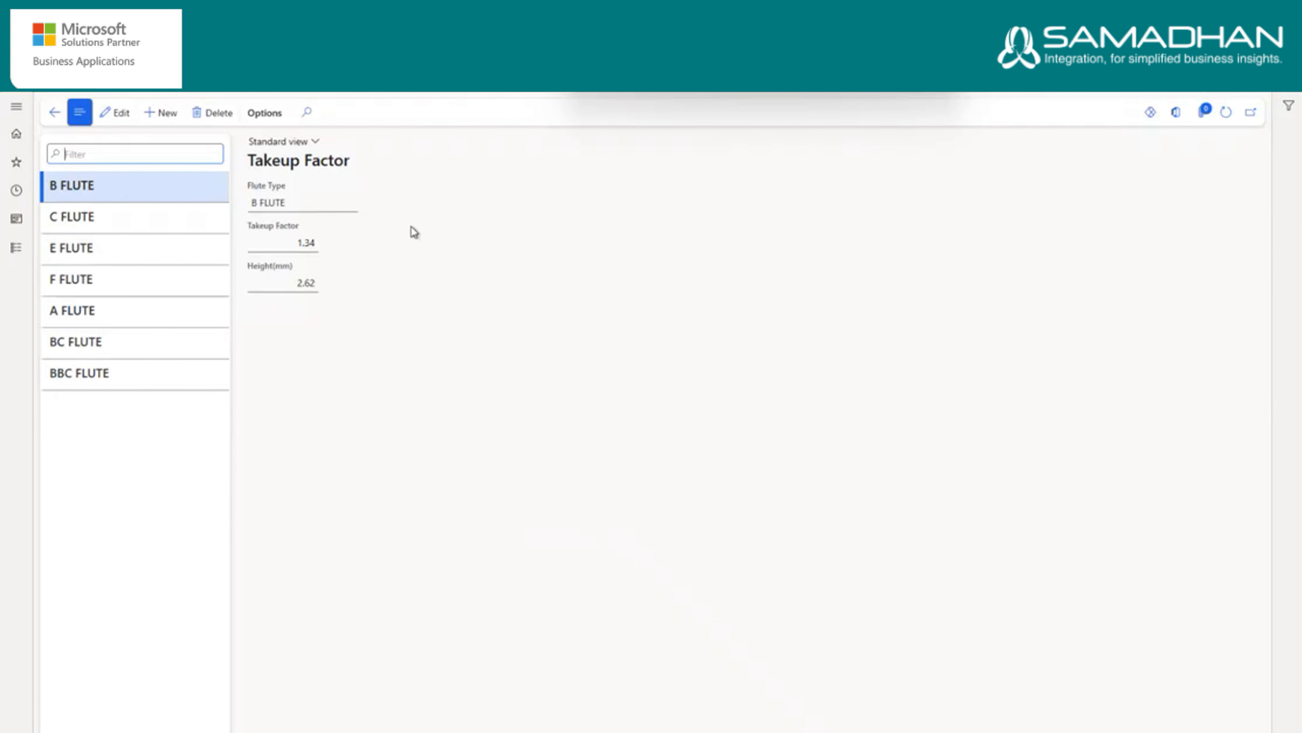
- View the GSM, BF & RCT Master and the Corrugation Scorer Position setup
left_click(17, 248)
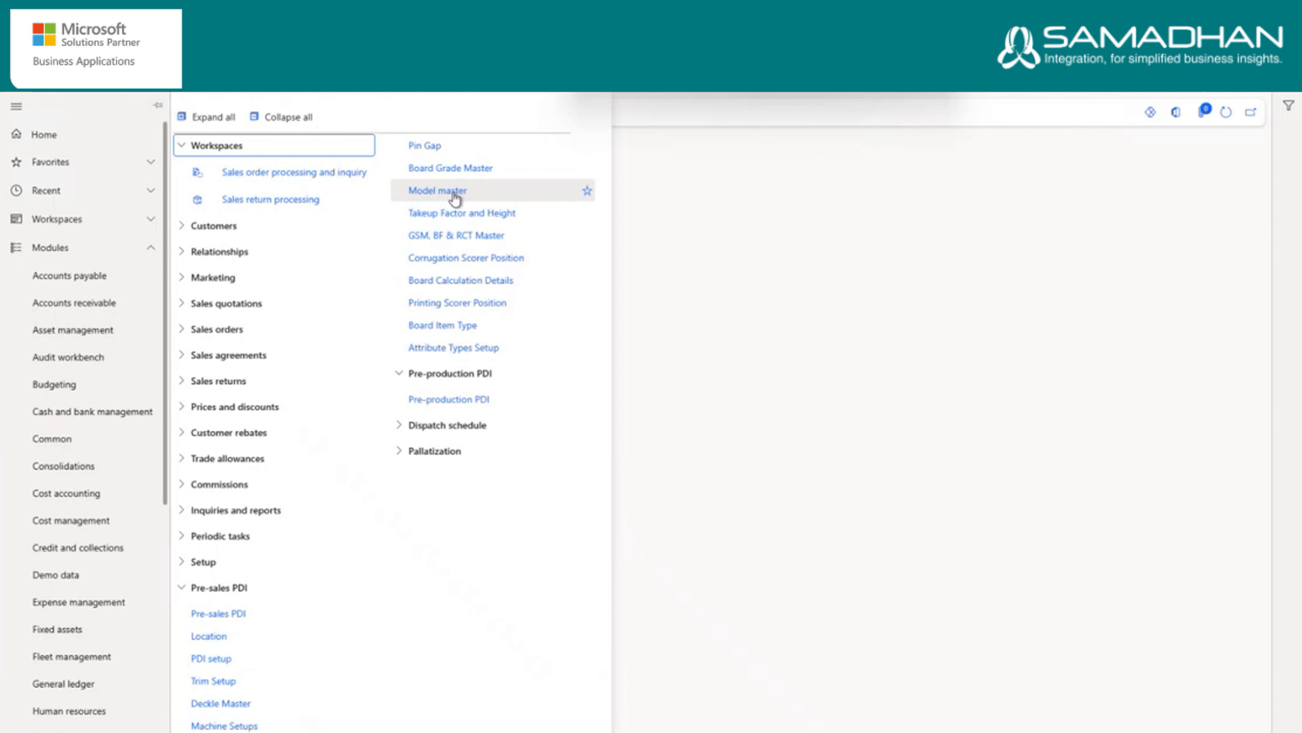
left_click(457, 247)
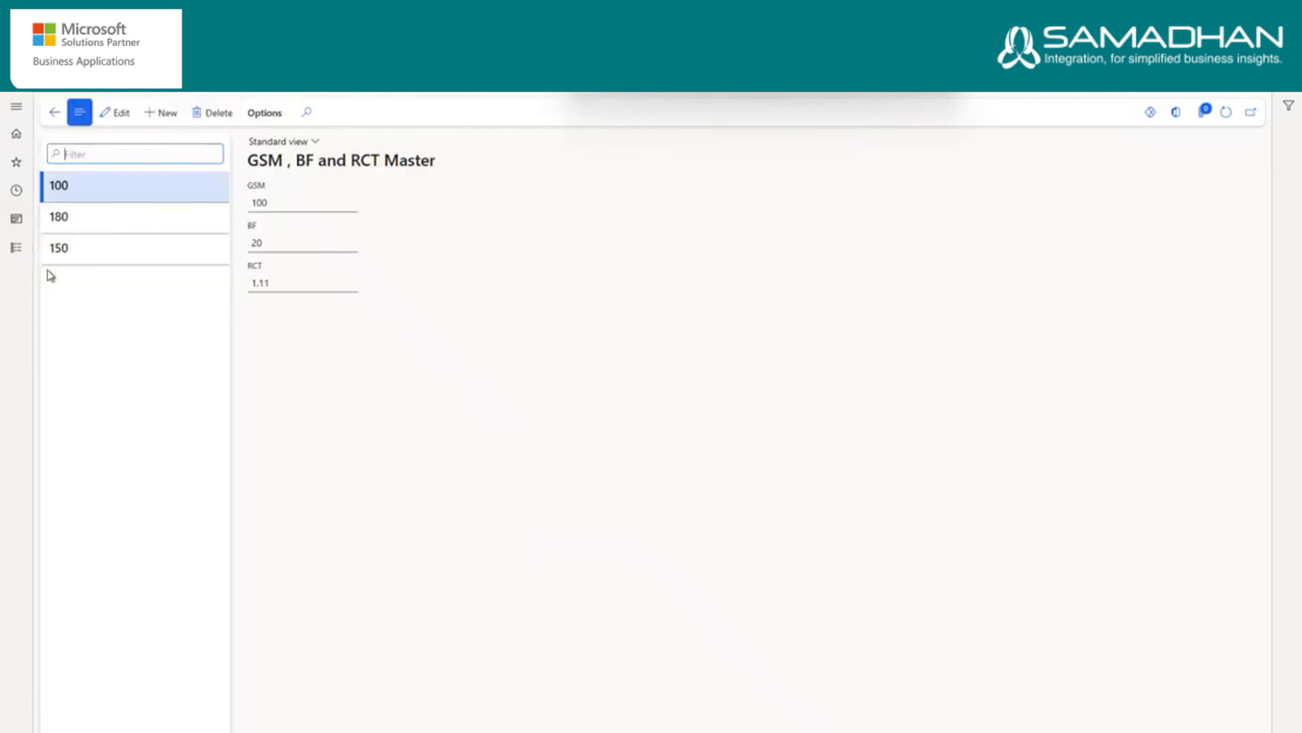
left_click(16, 248)
left_click(465, 257)
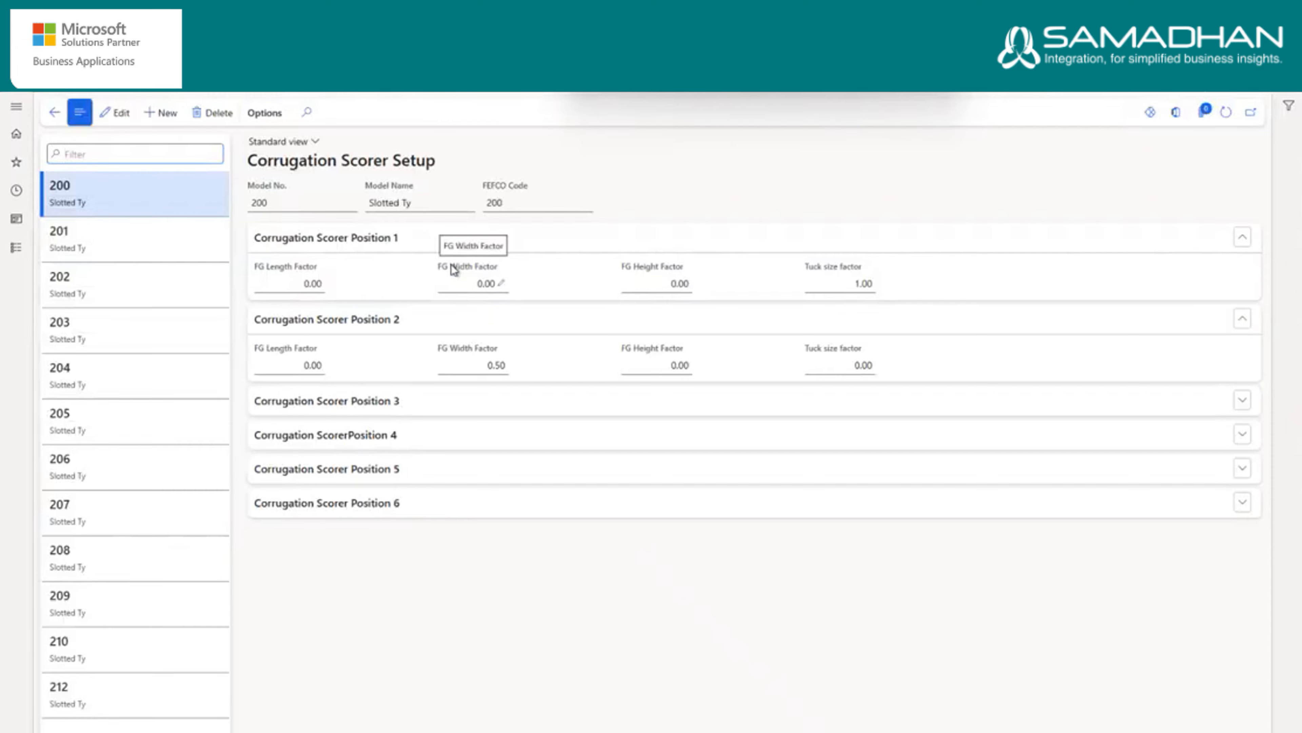
- View the Board Calculation Details and the Printing Scorer Position setup
left_click(15, 251)
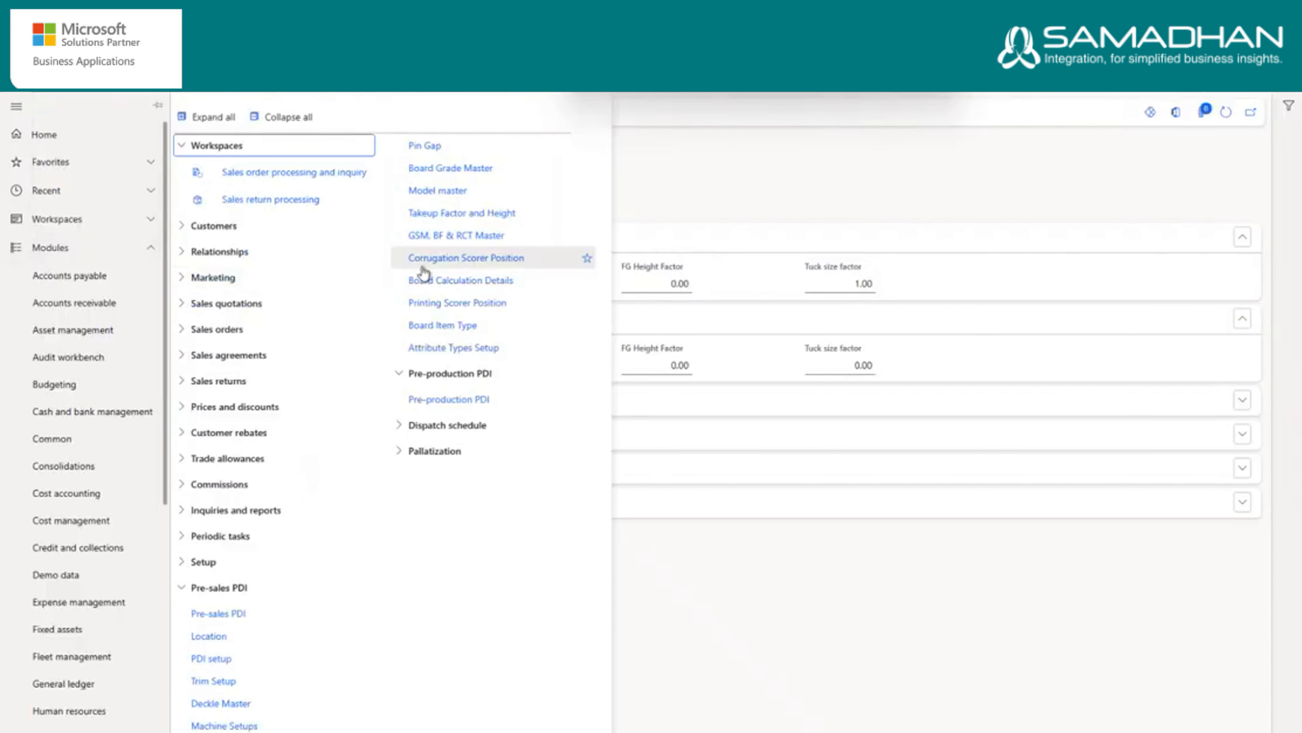
left_click(427, 289)
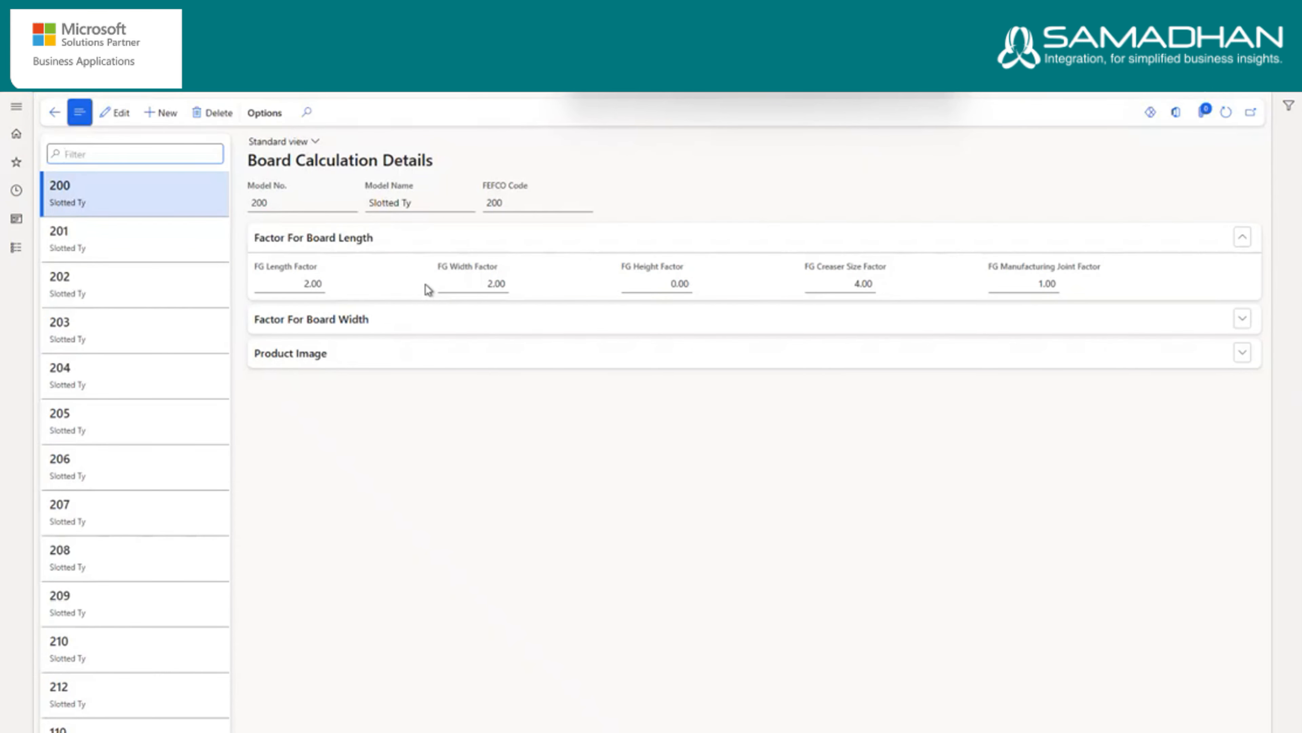
left_click(9, 256)
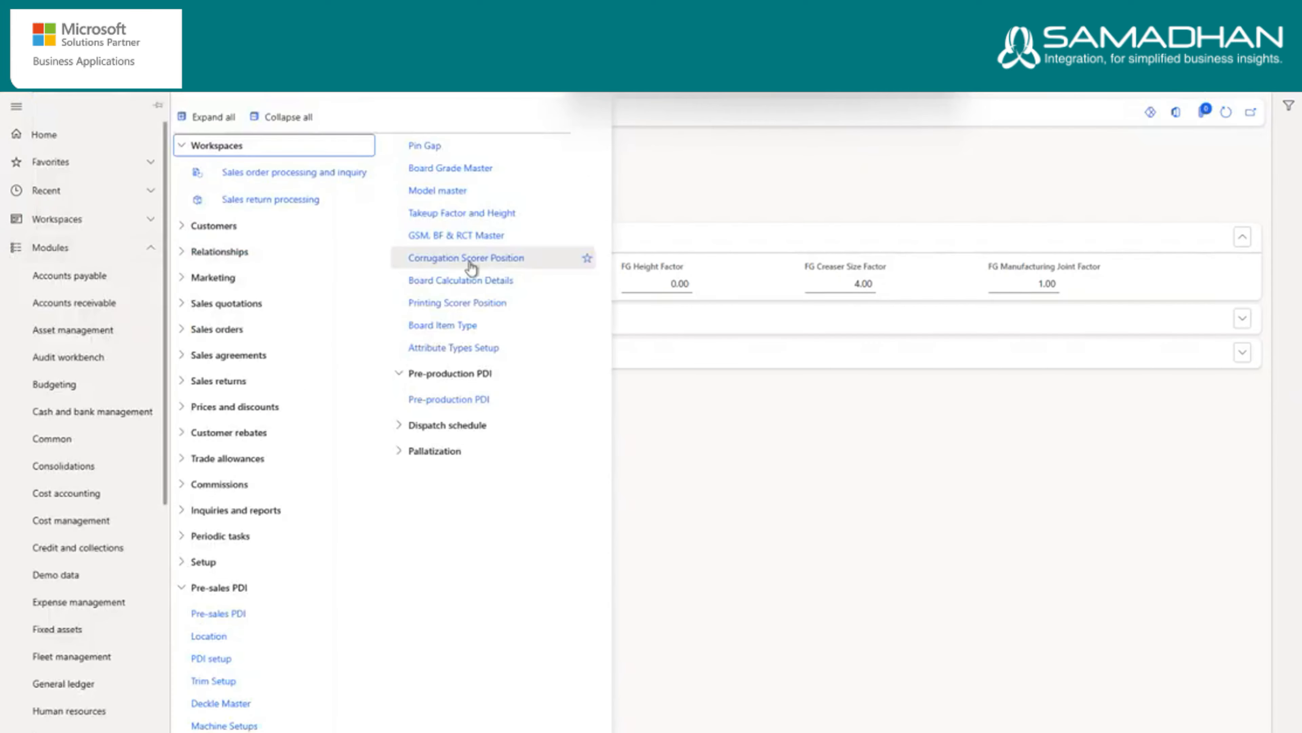
left_click(488, 313)
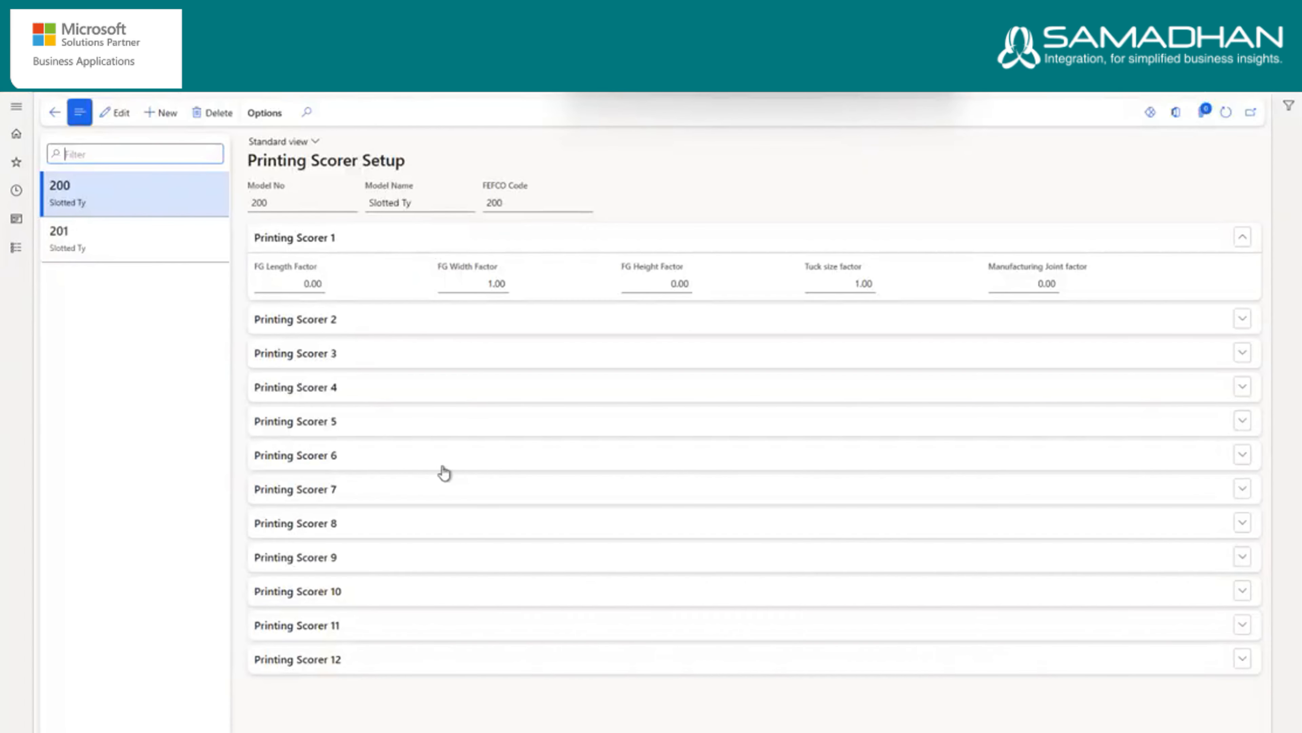
- View the Board Item Type setup and the Attribute Types Setup parameters
left_click(18, 249)
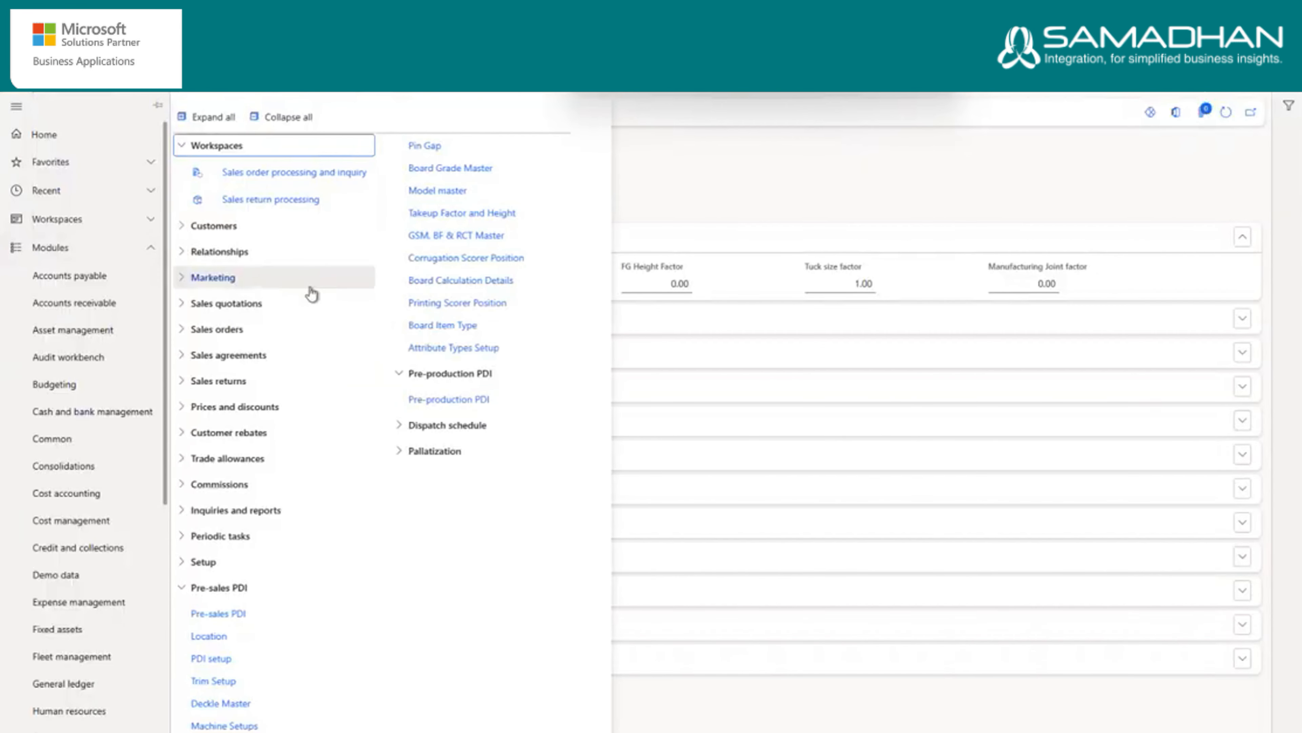
left_click(443, 330)
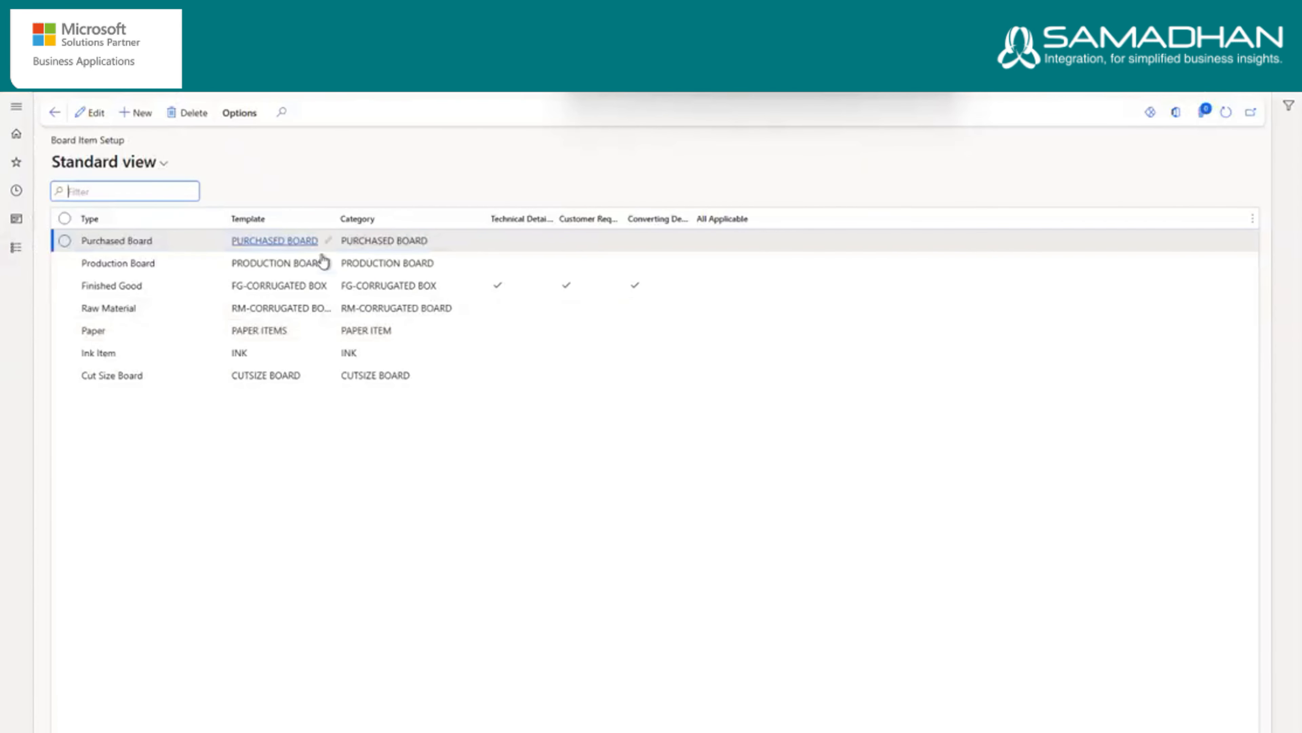
left_click(16, 249)
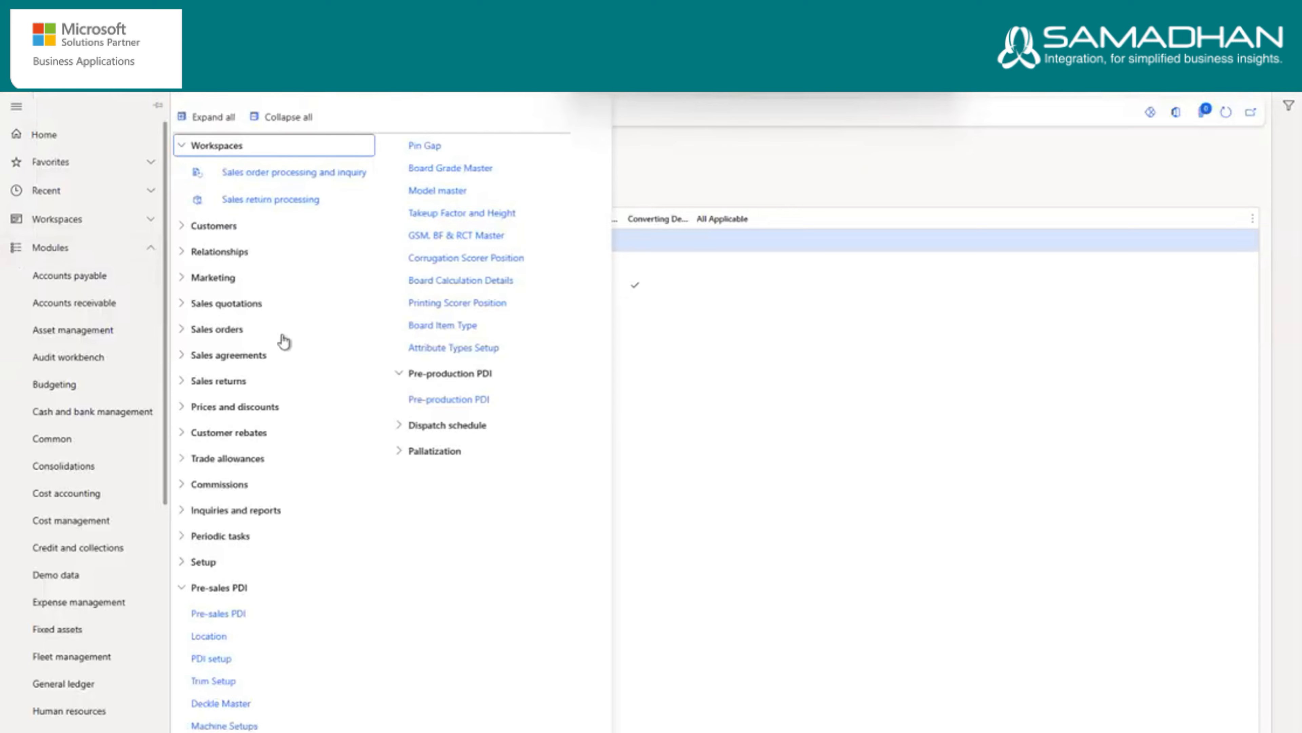
left_click(410, 353)
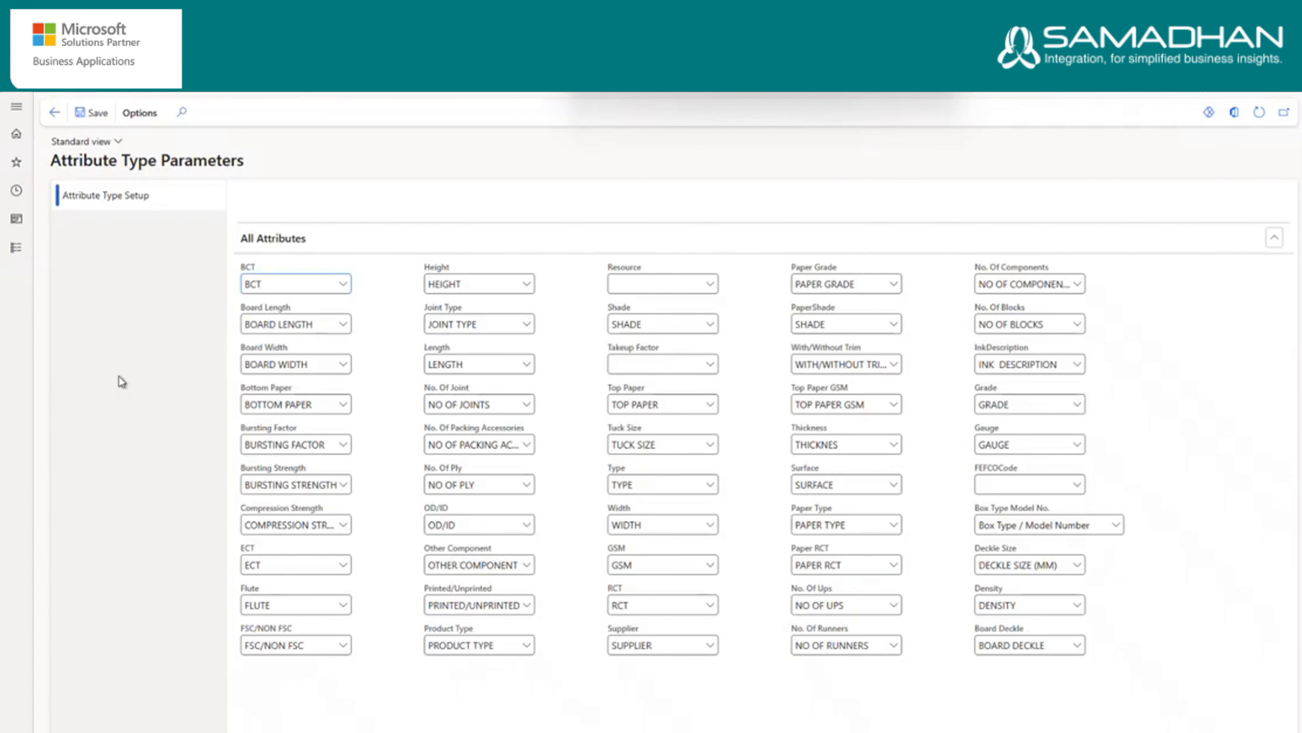
- Open document PSPDI-00000254 from the Pre-sales PDI list to view its details
left_click(12, 251)
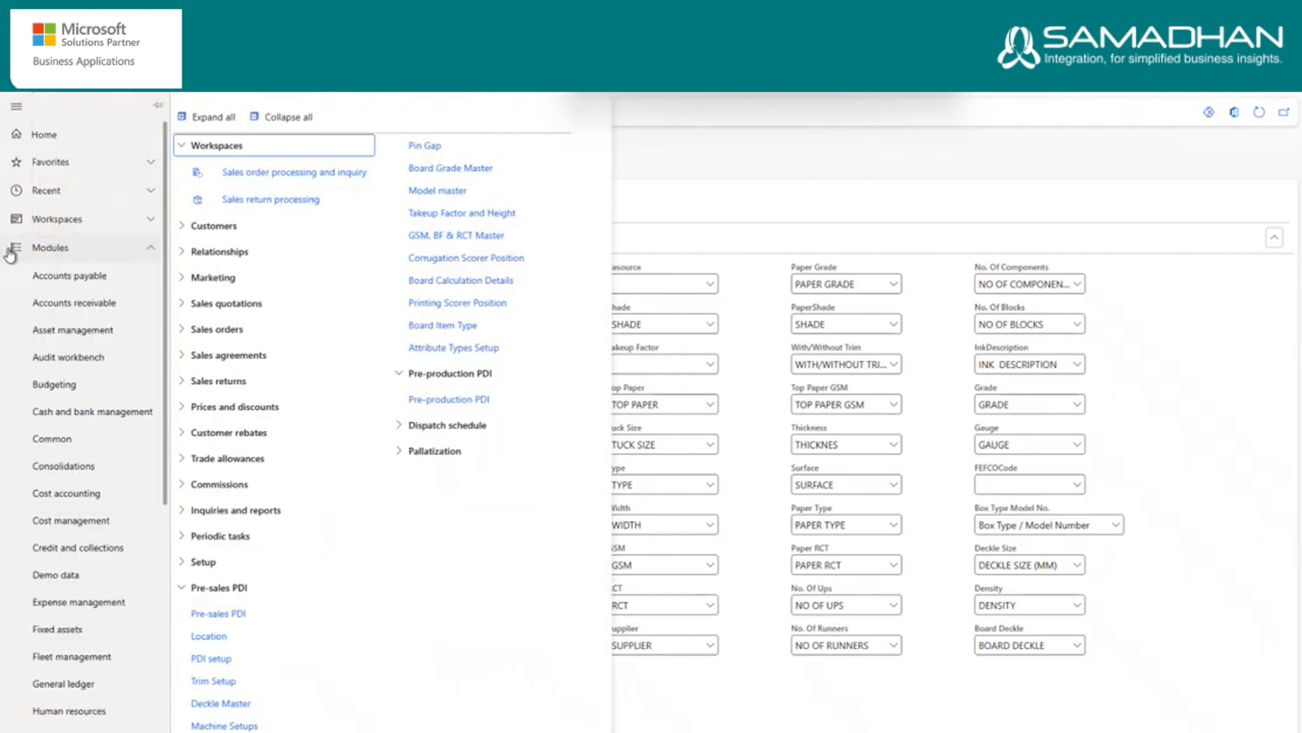
left_click(231, 614)
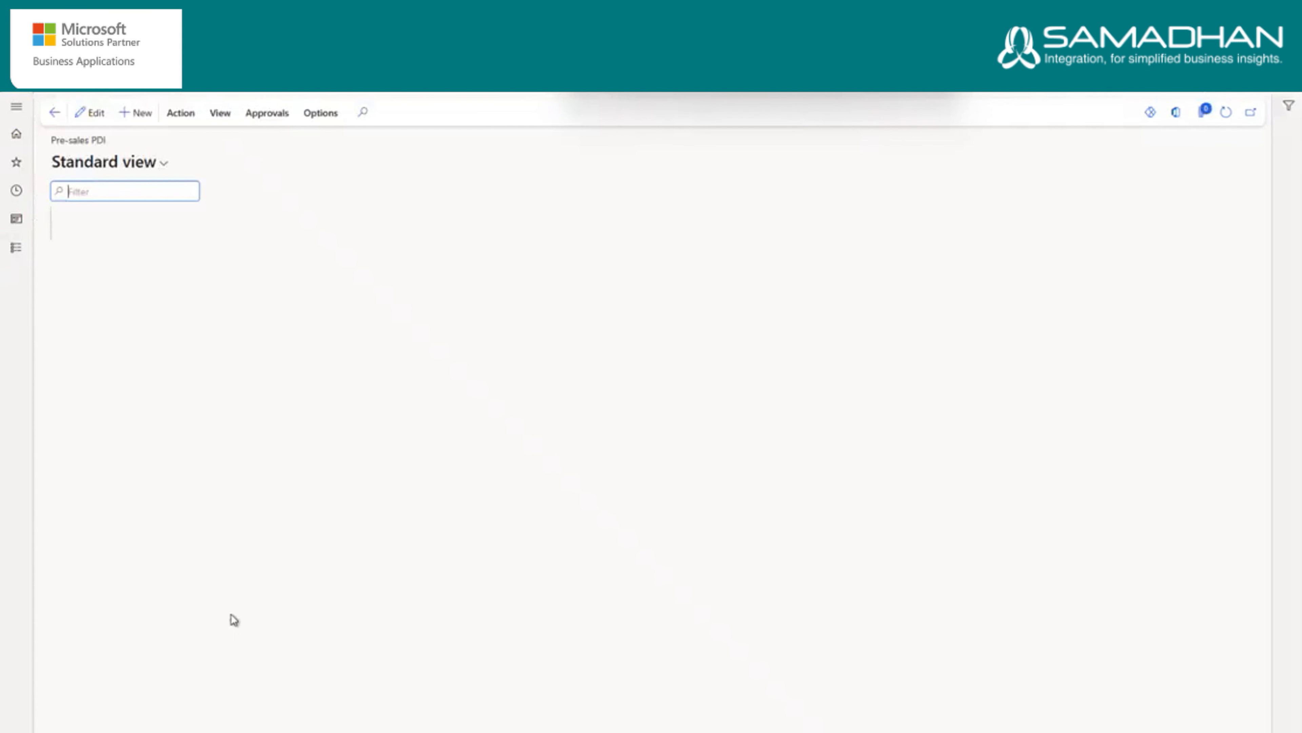
scroll(155, 418, "down", 12)
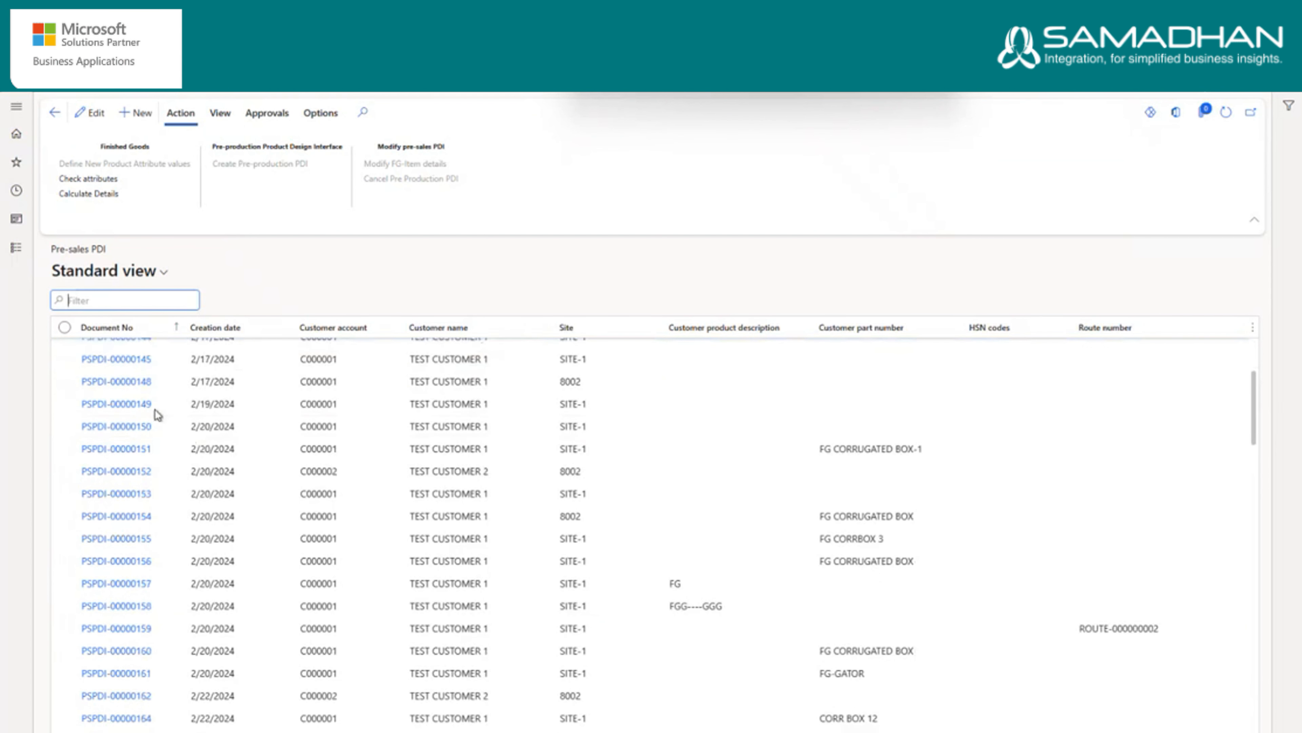
scroll(155, 431, "down", 12)
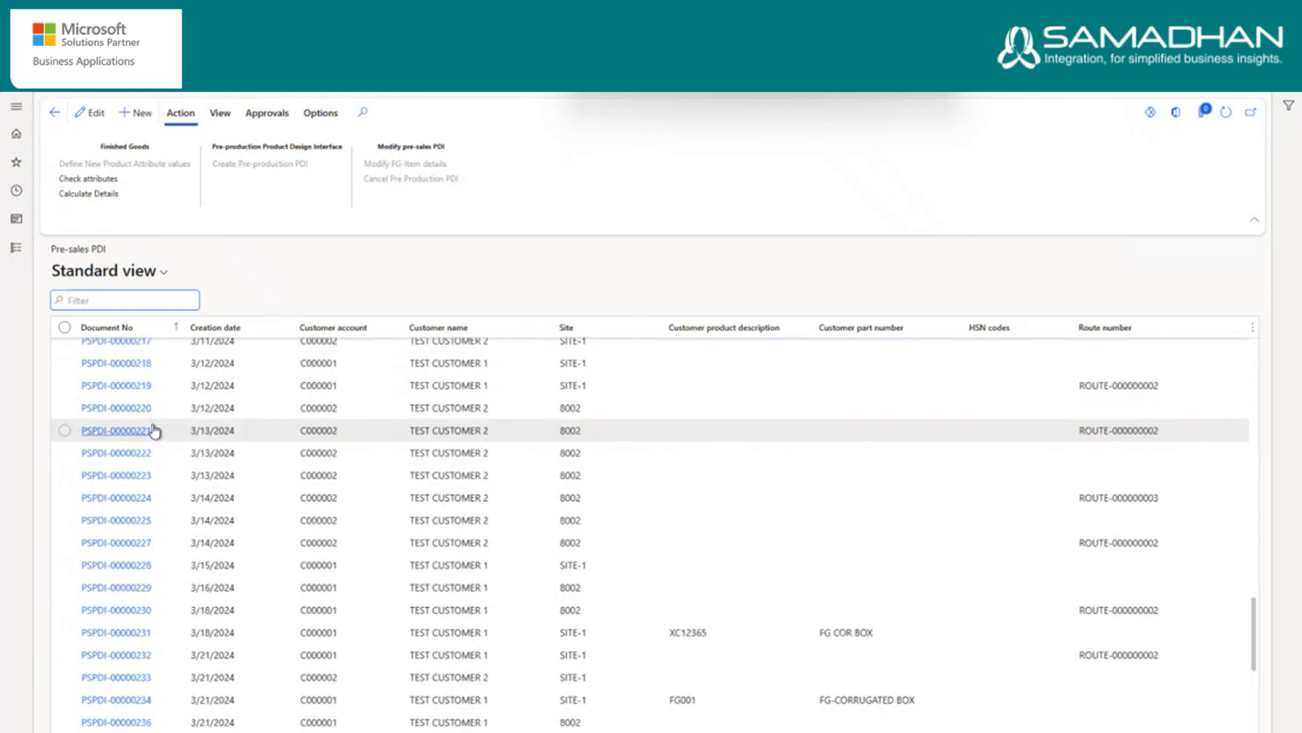
scroll(160, 515, "down", 5)
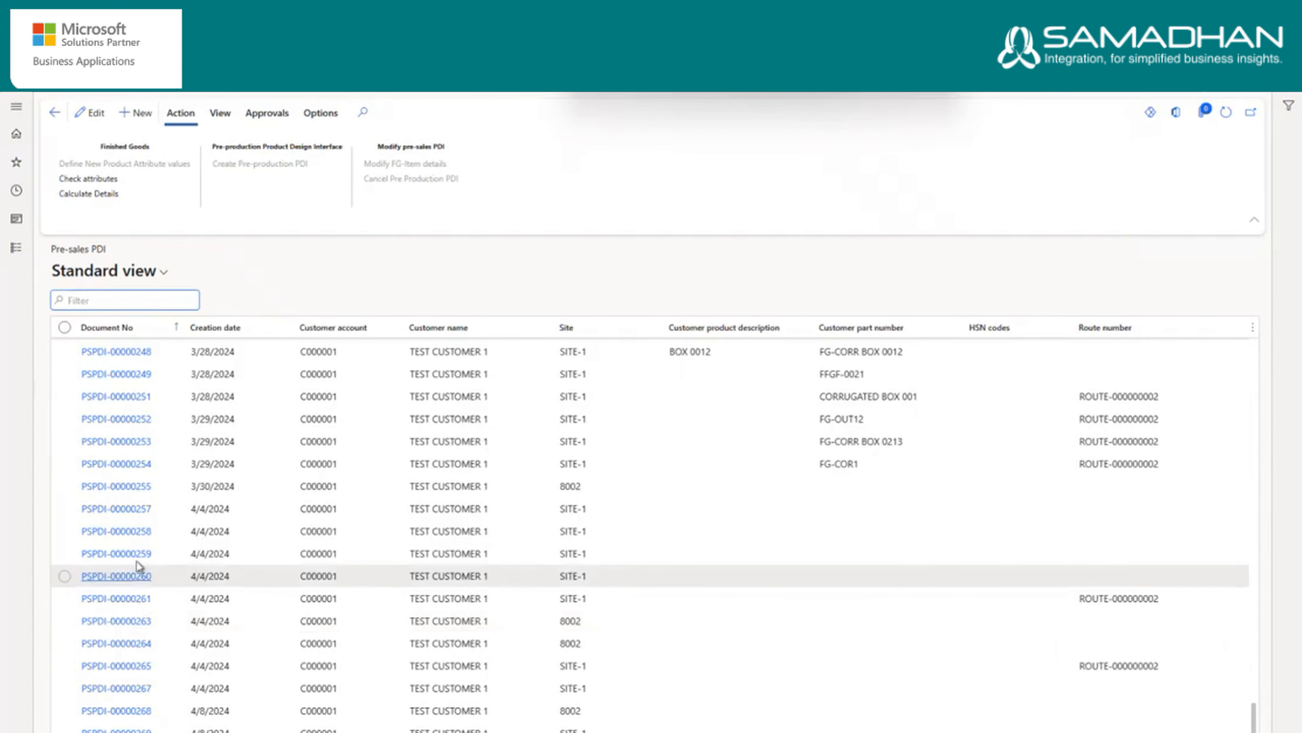
left_click(126, 471)
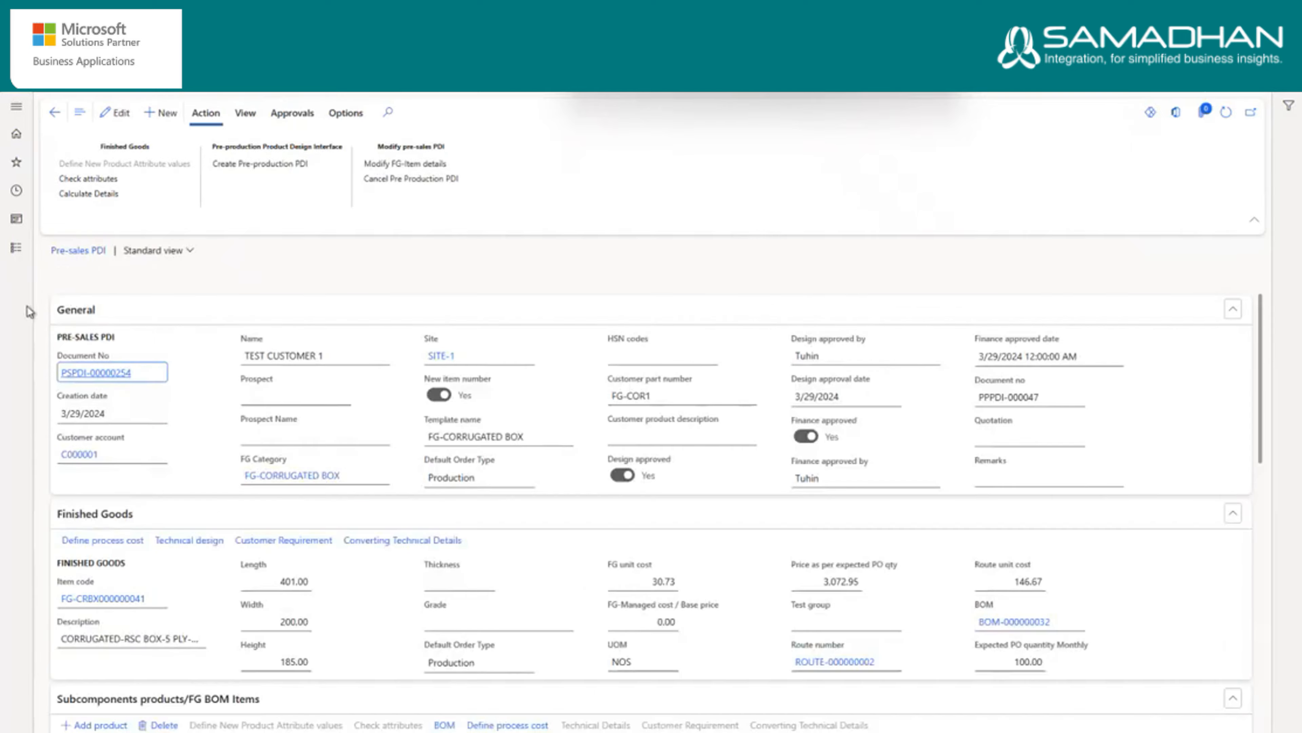
- Collapse all sections of the Pre-sales PDI document, from General through Add Other Charges as applicable
left_click(67, 311)
left_click(85, 353)
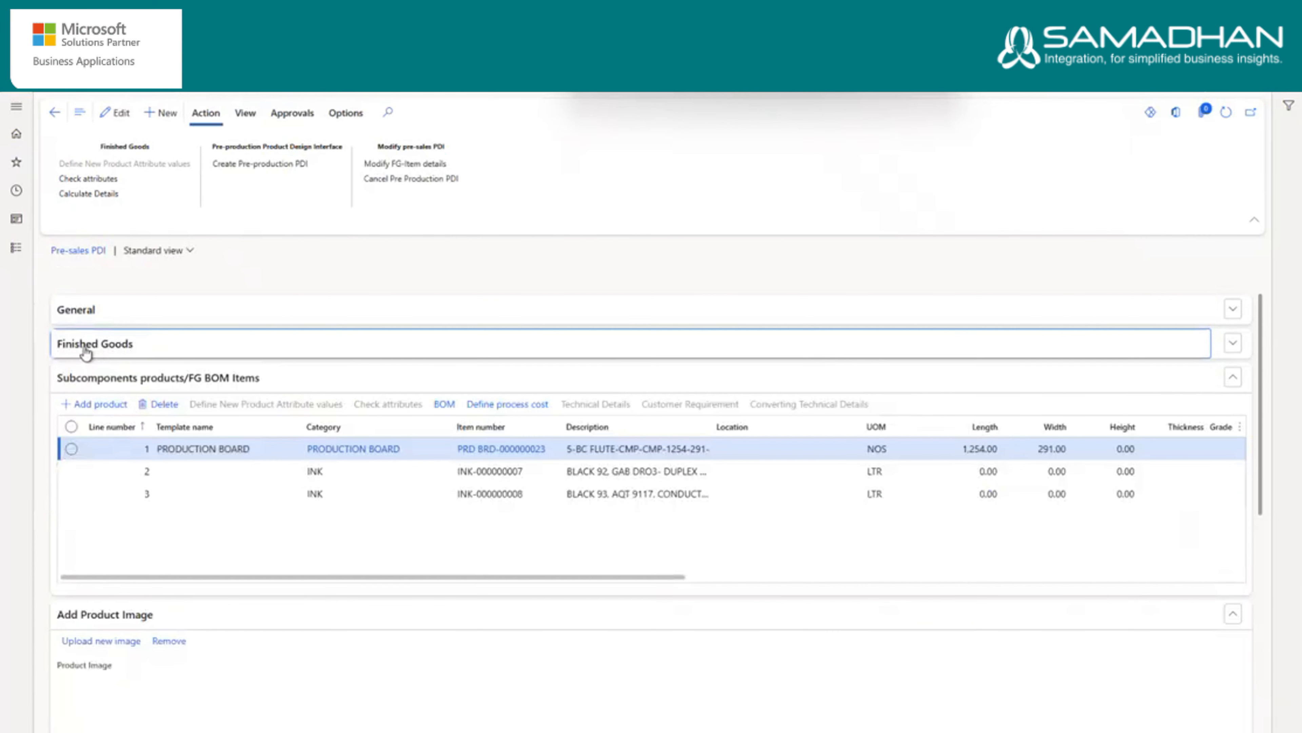
left_click(103, 390)
left_click(108, 423)
left_click(112, 447)
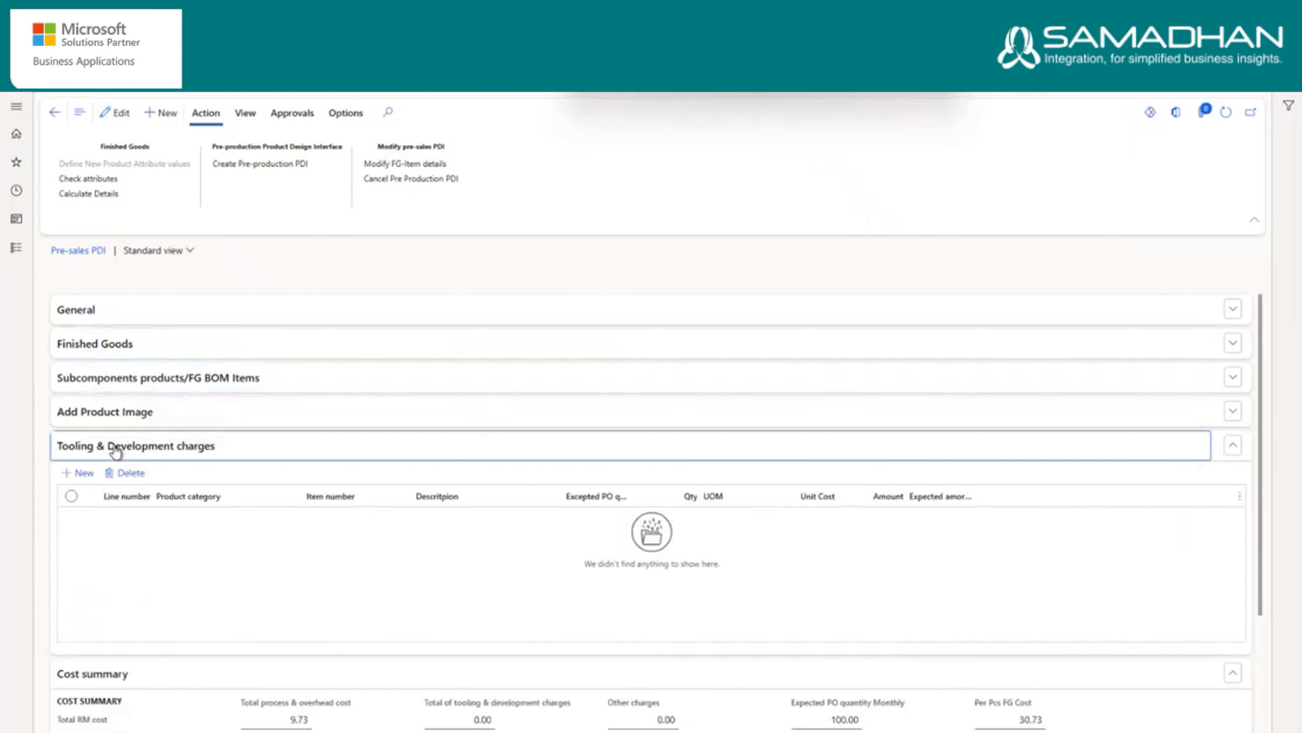
left_click(121, 480)
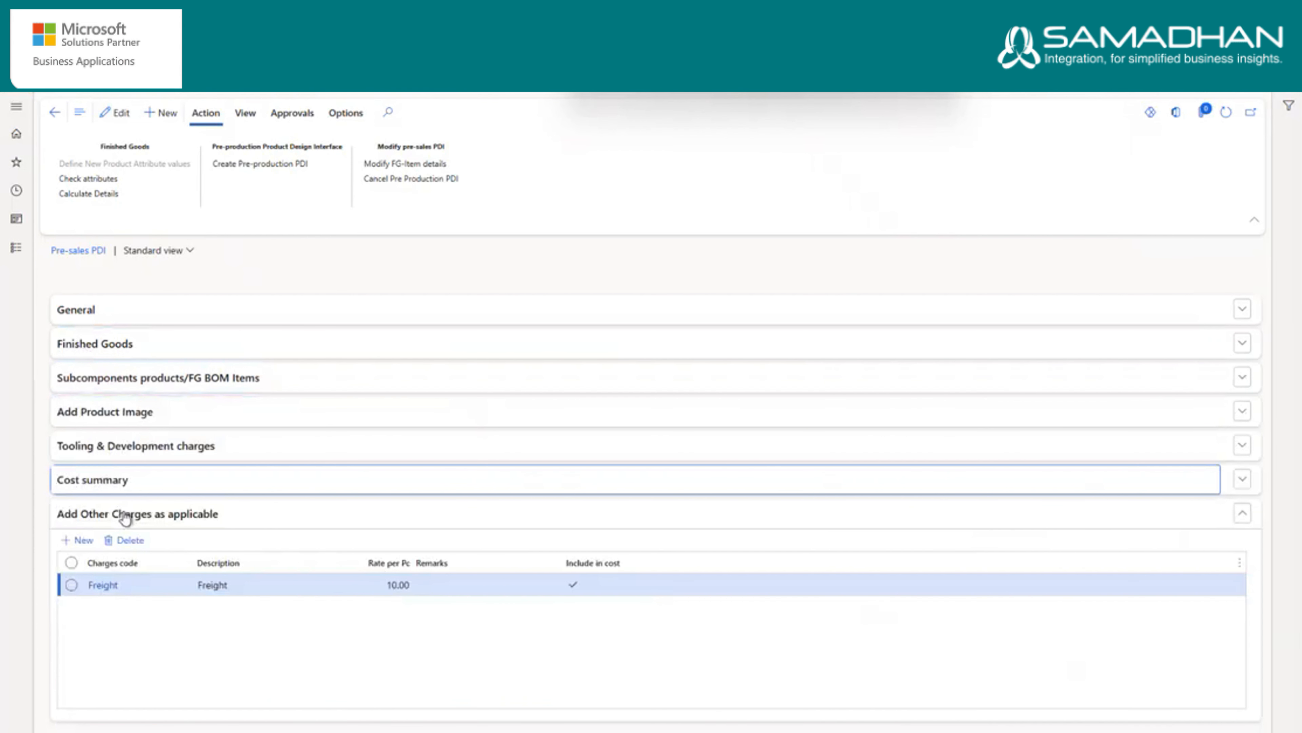
left_click(124, 513)
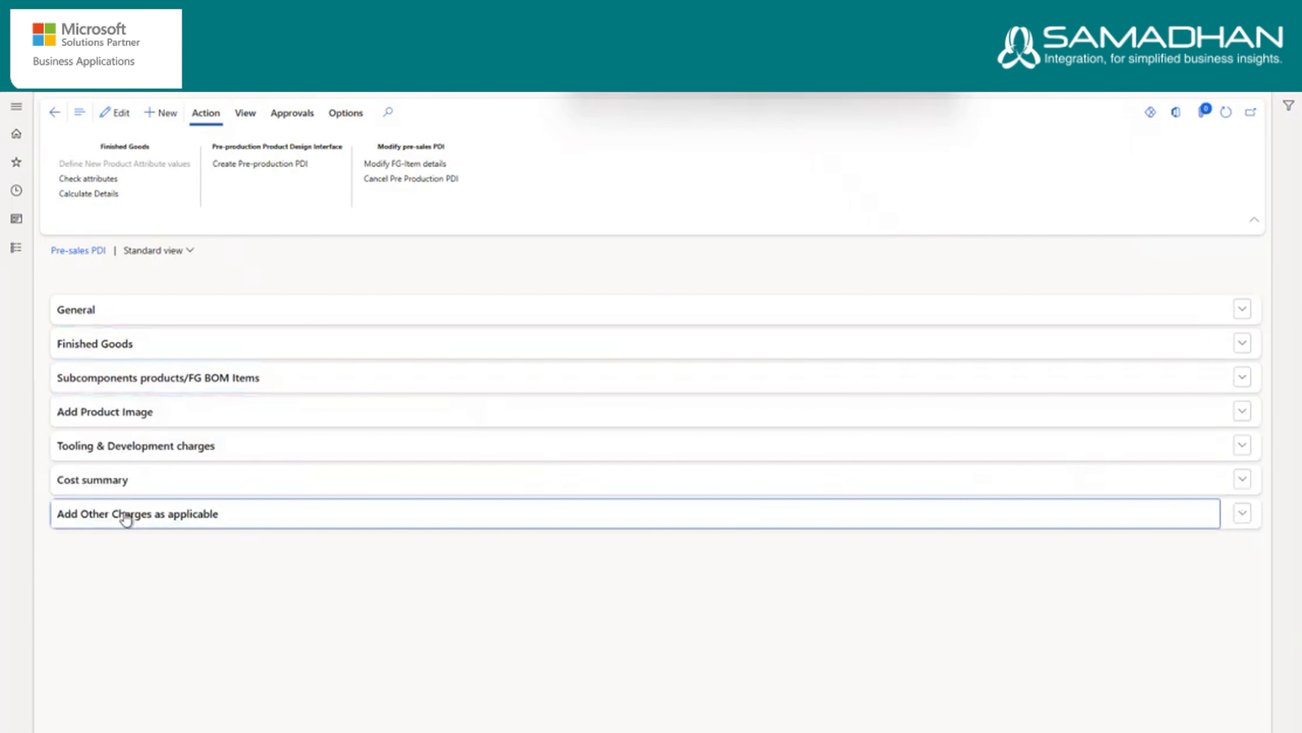
- Expand the General and Finished Goods sections of the Pre-sales PDI document to view their fields
left_click(87, 314)
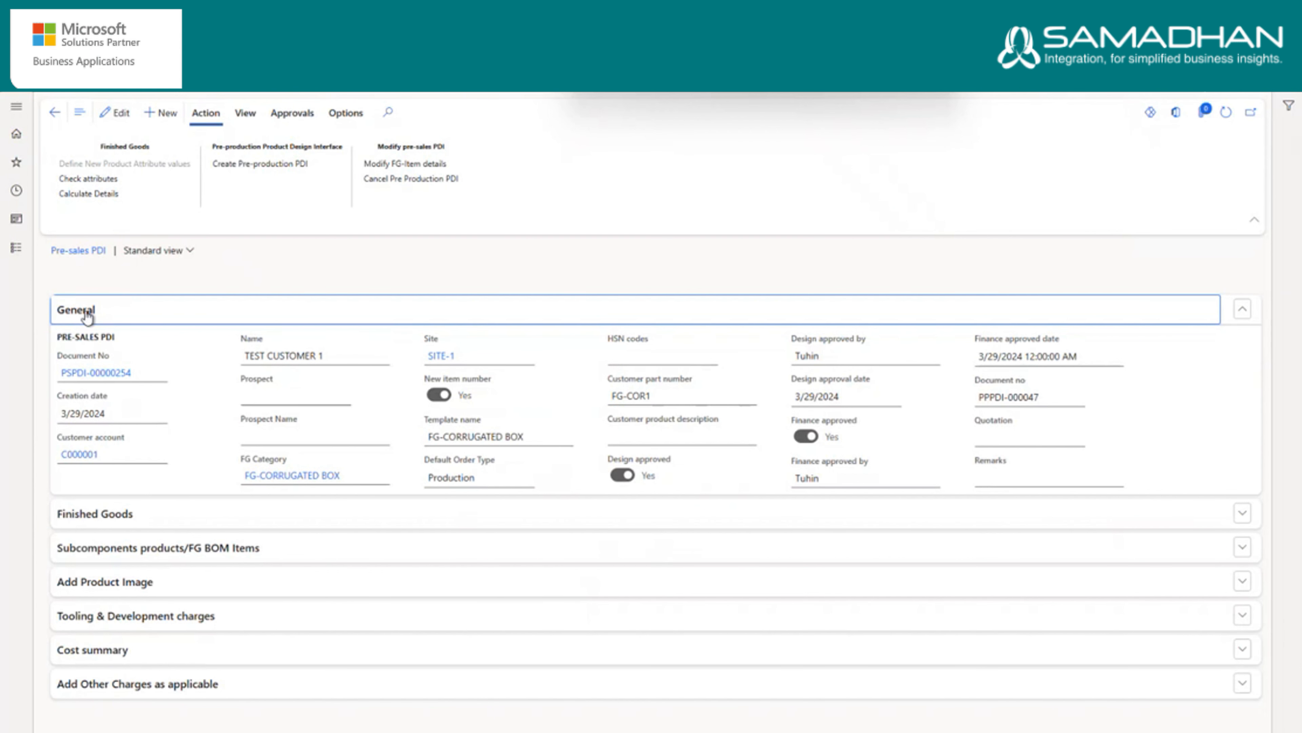
left_click(72, 511)
scroll(205, 490, "down", 1)
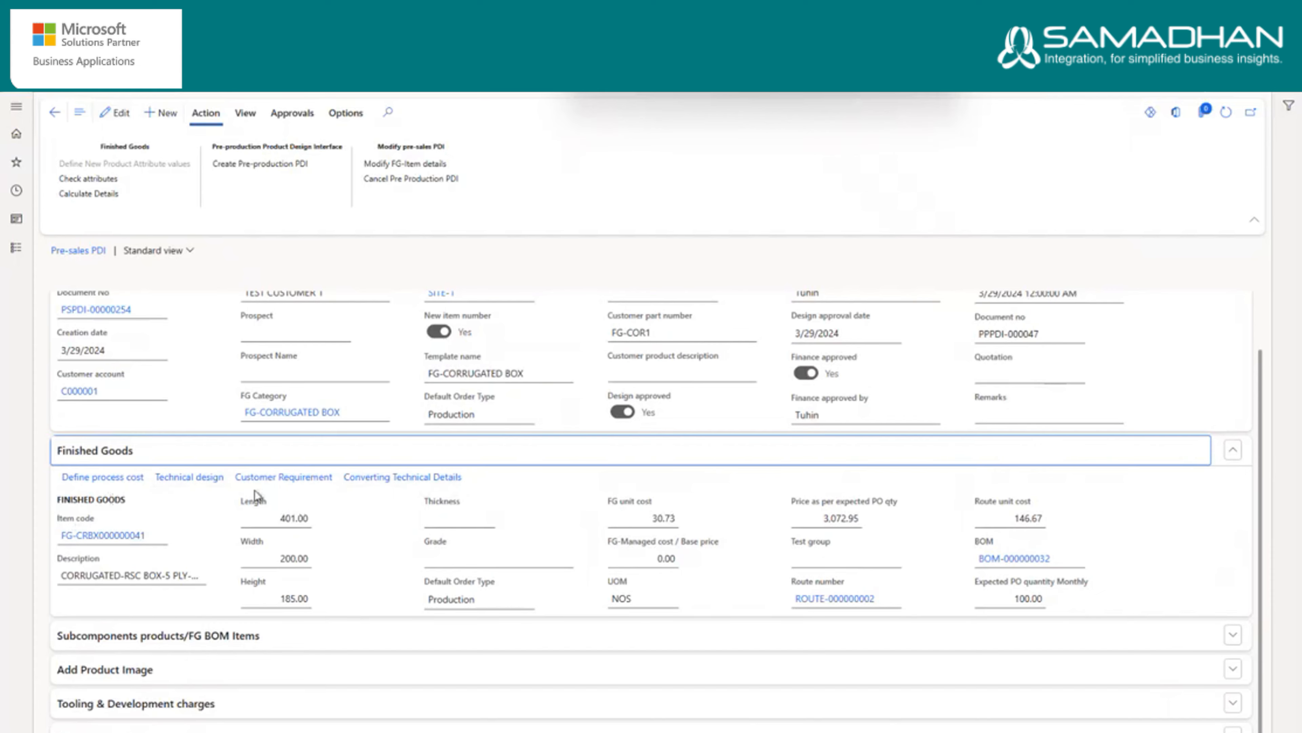
- Open the finished good's technical design and view its Header and Technical Details sections
left_click(200, 478)
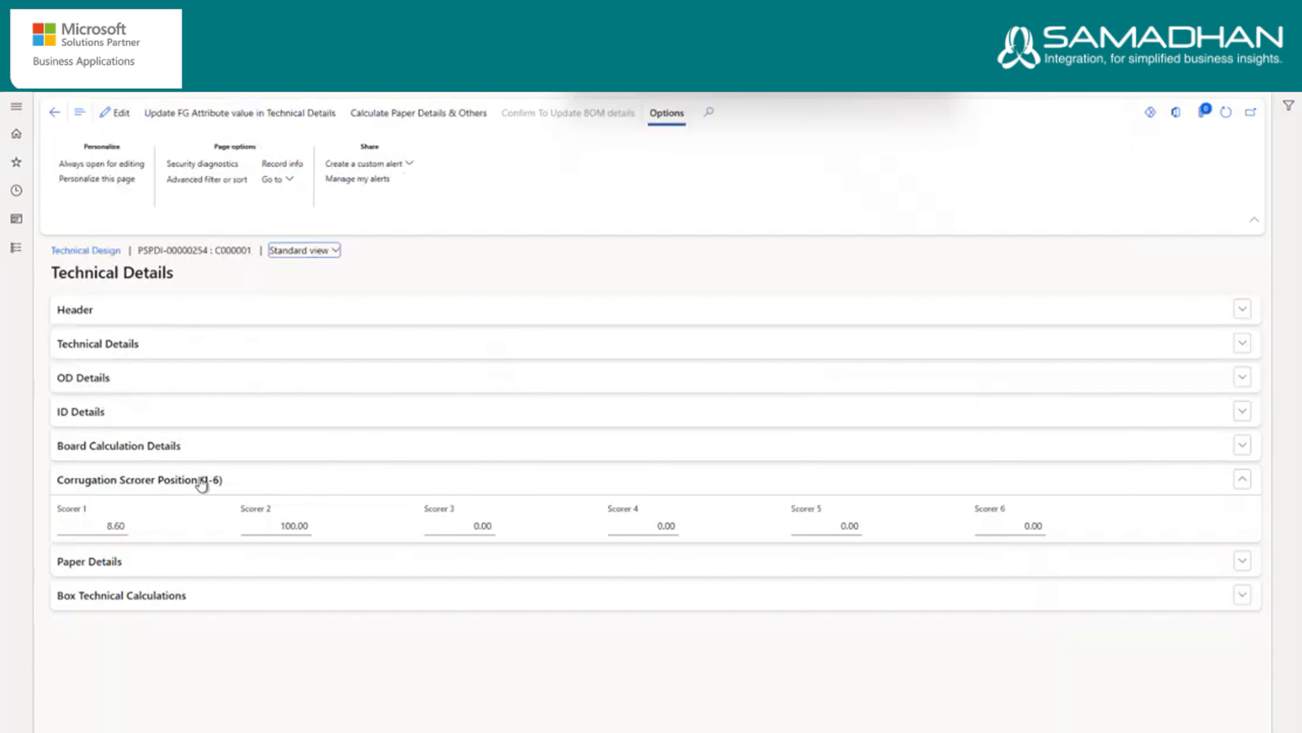
left_click(87, 481)
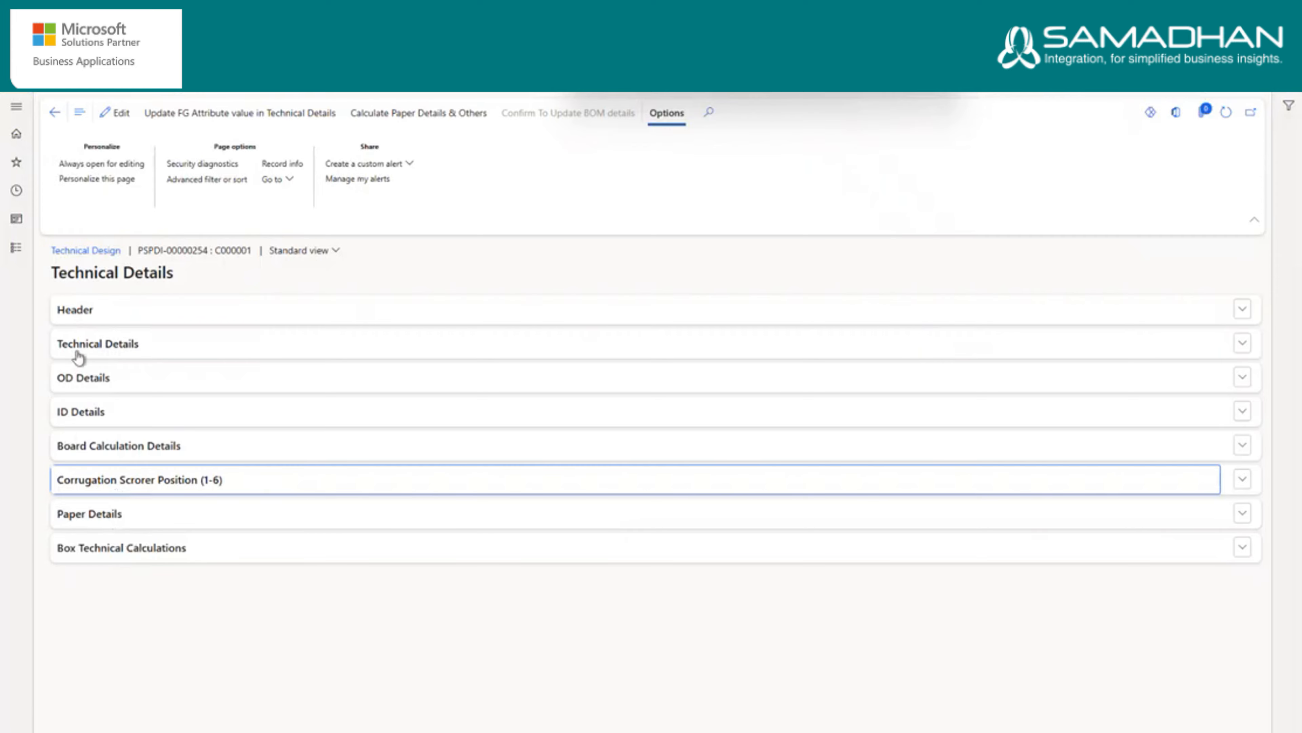
left_click(84, 316)
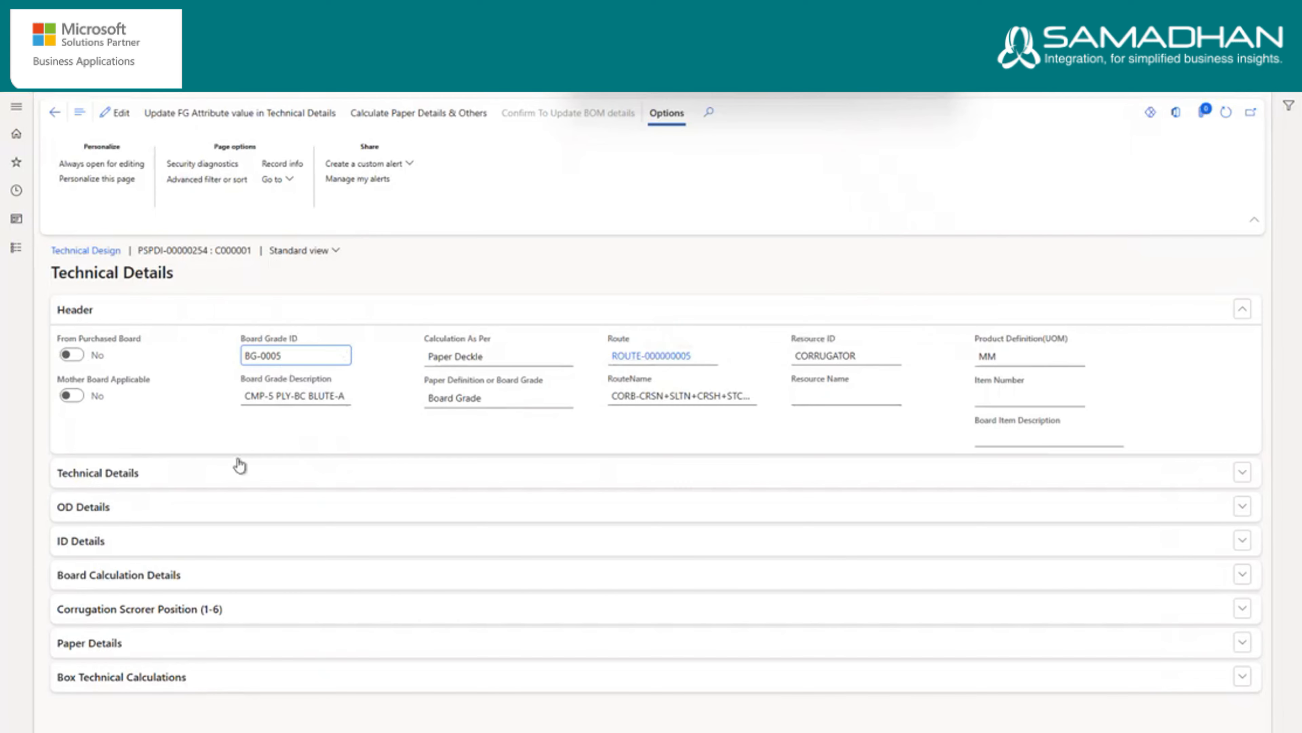
left_click(135, 474)
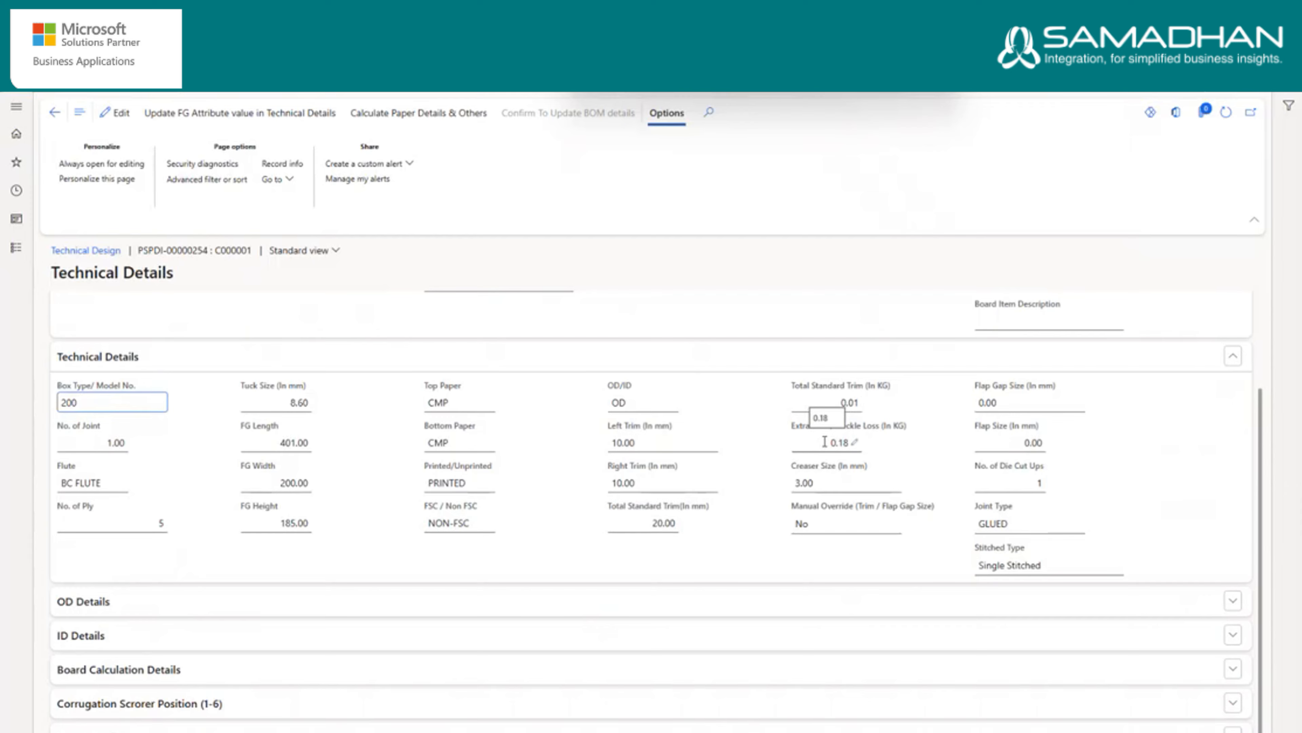
- Switch the technical design to edit mode and expand its OD Details and ID Details
left_click(116, 113)
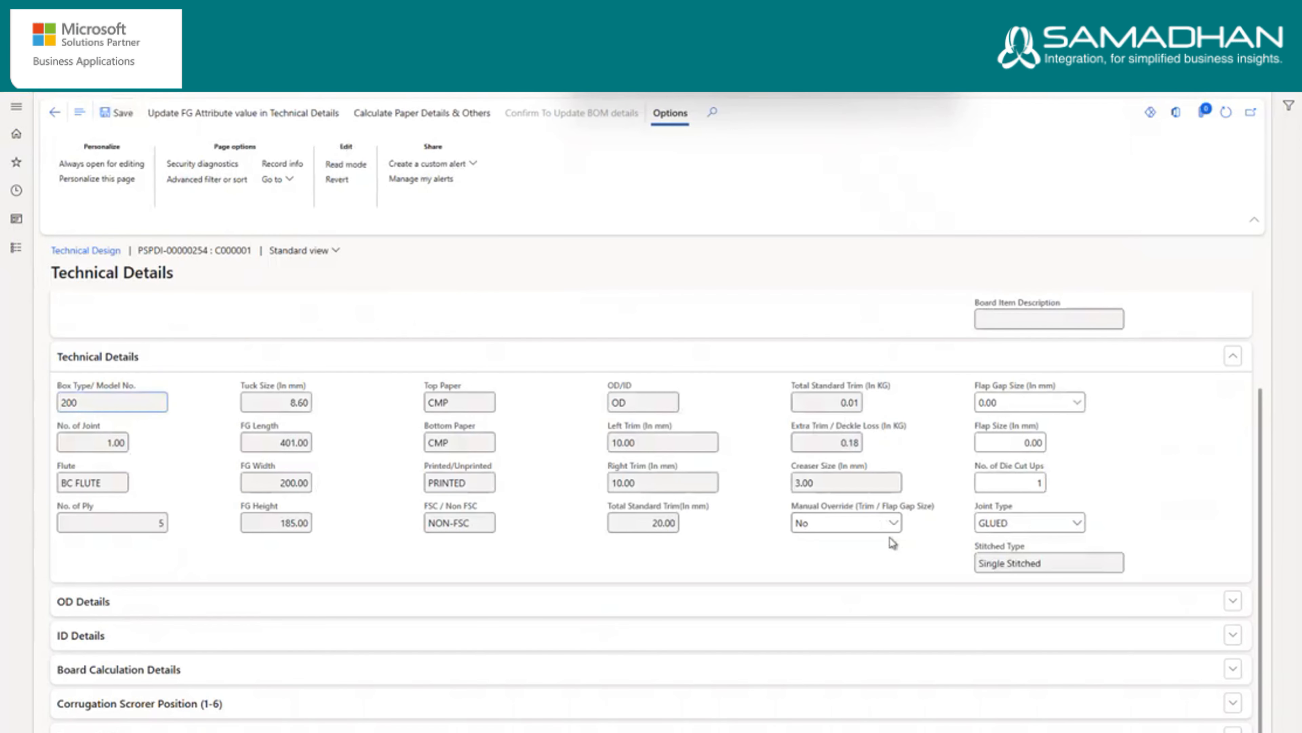
left_click(82, 605)
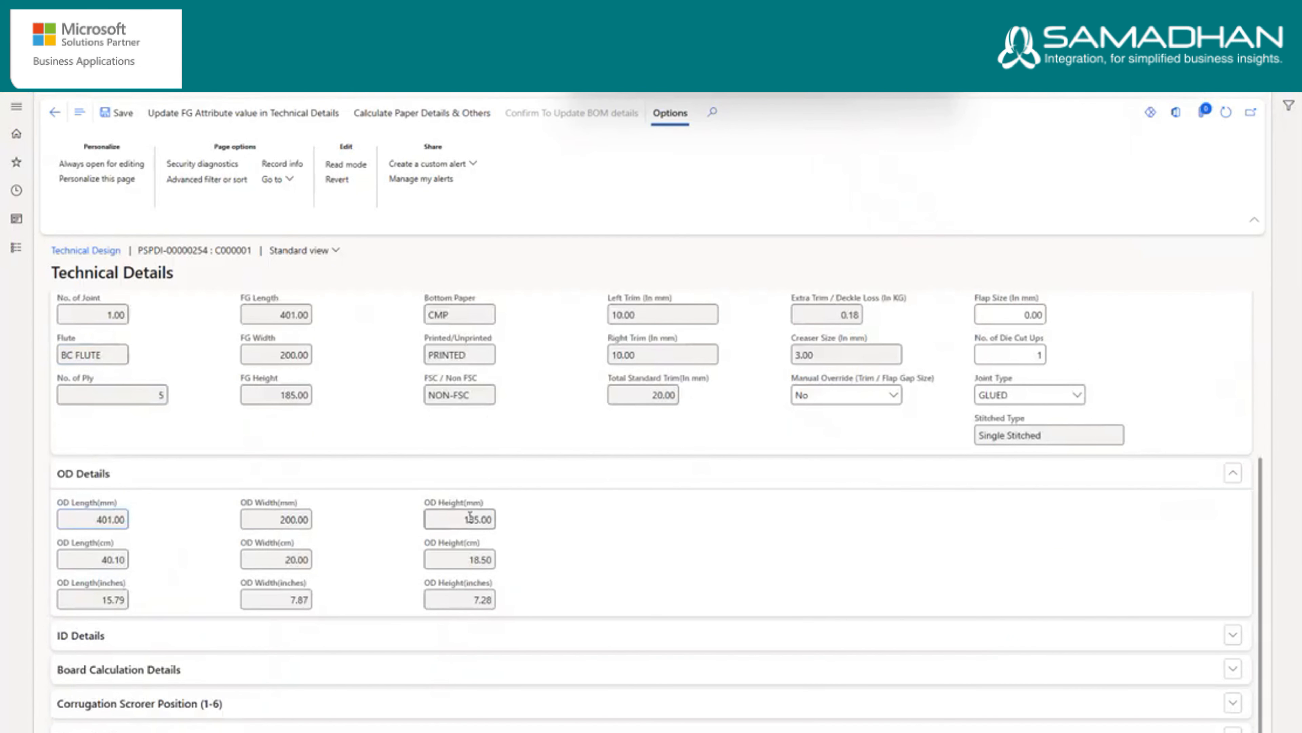
left_click(85, 646)
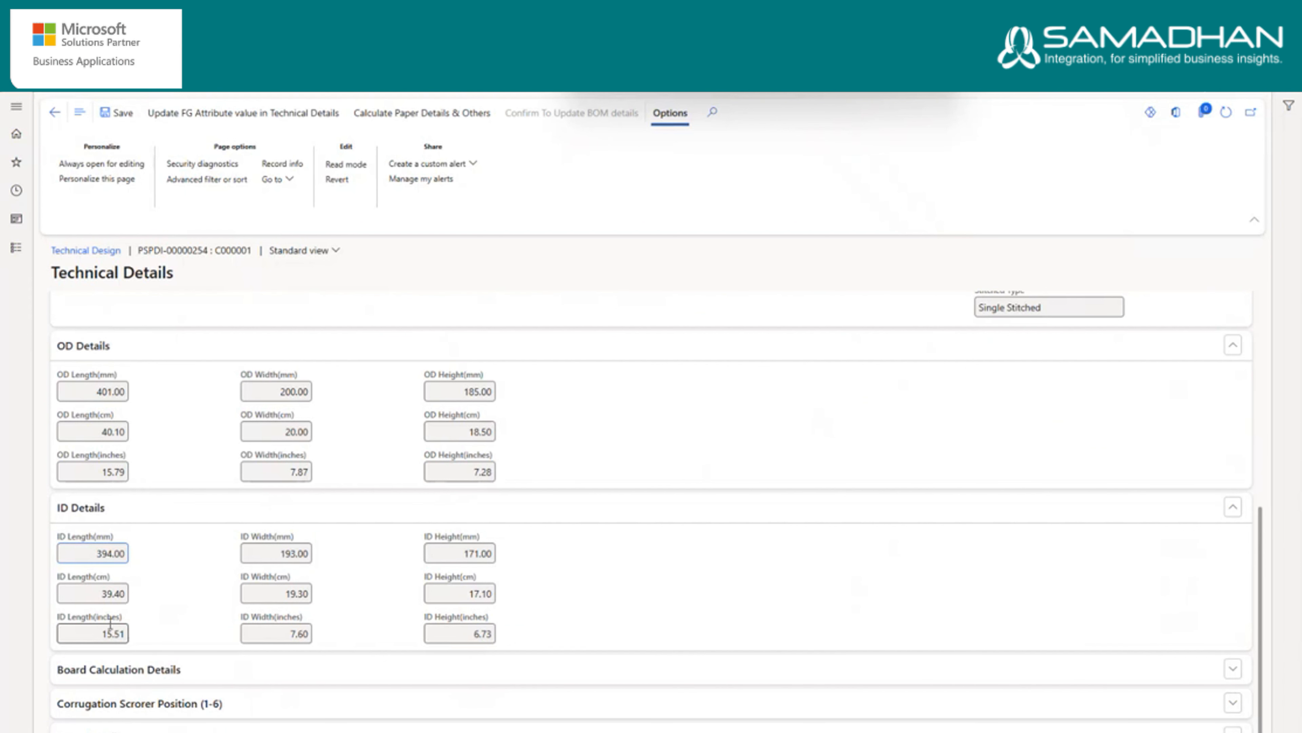
- View the Board Calculation Details with the Identified Paper Deckle, plus the corrugation scorer positions and Paper Details
left_click(123, 670)
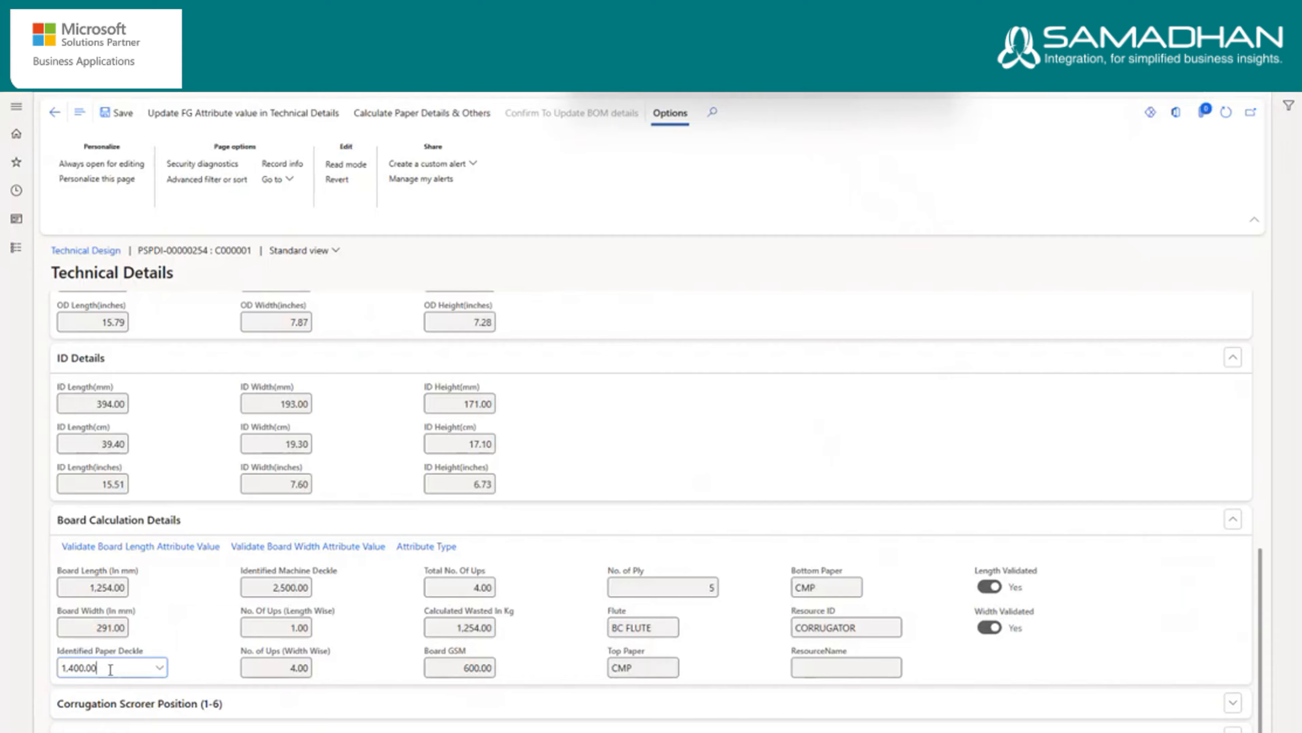
double_click(61, 670)
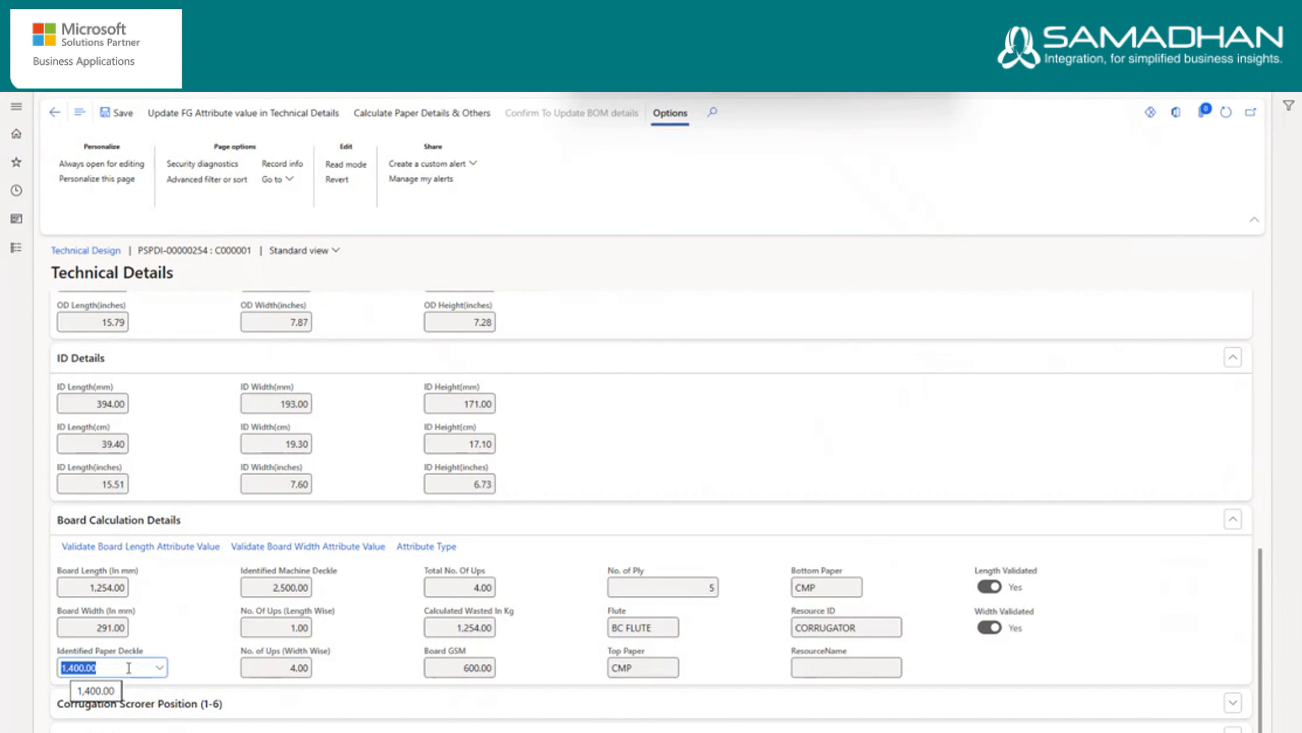
left_click(314, 712)
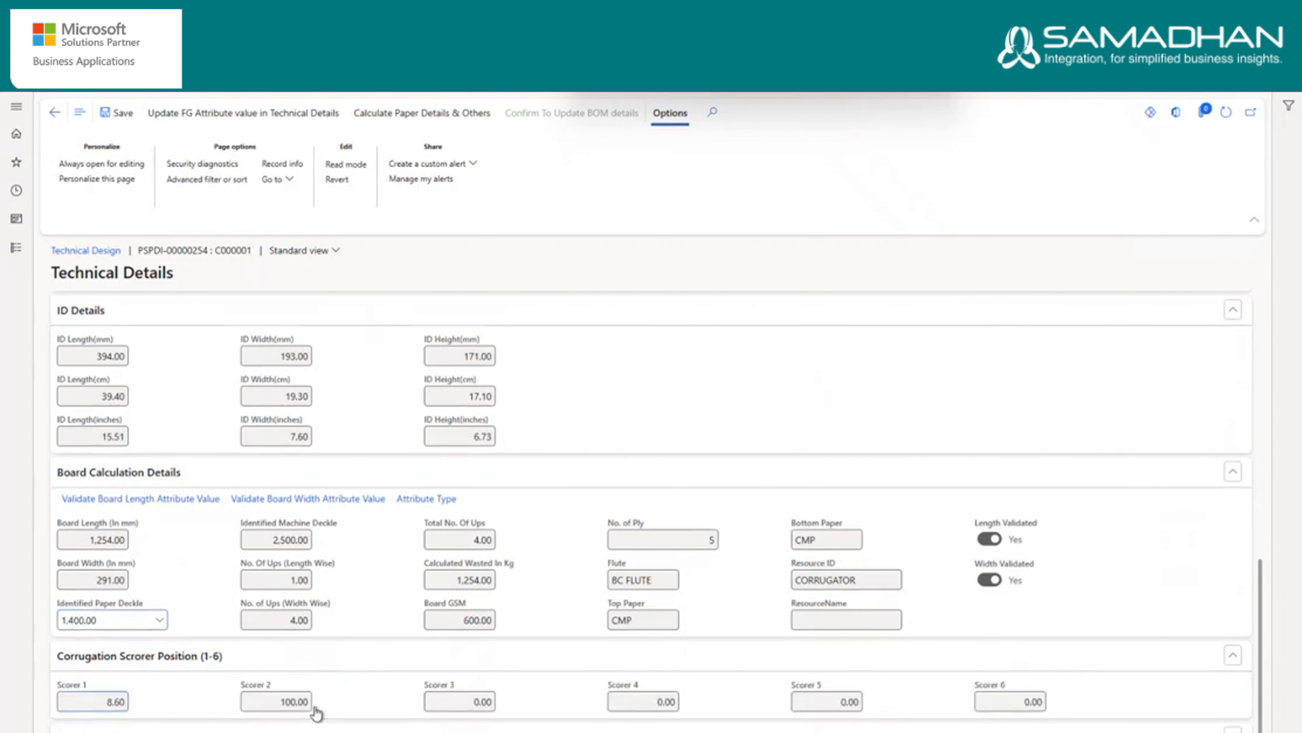
scroll(170, 720, "down", 4)
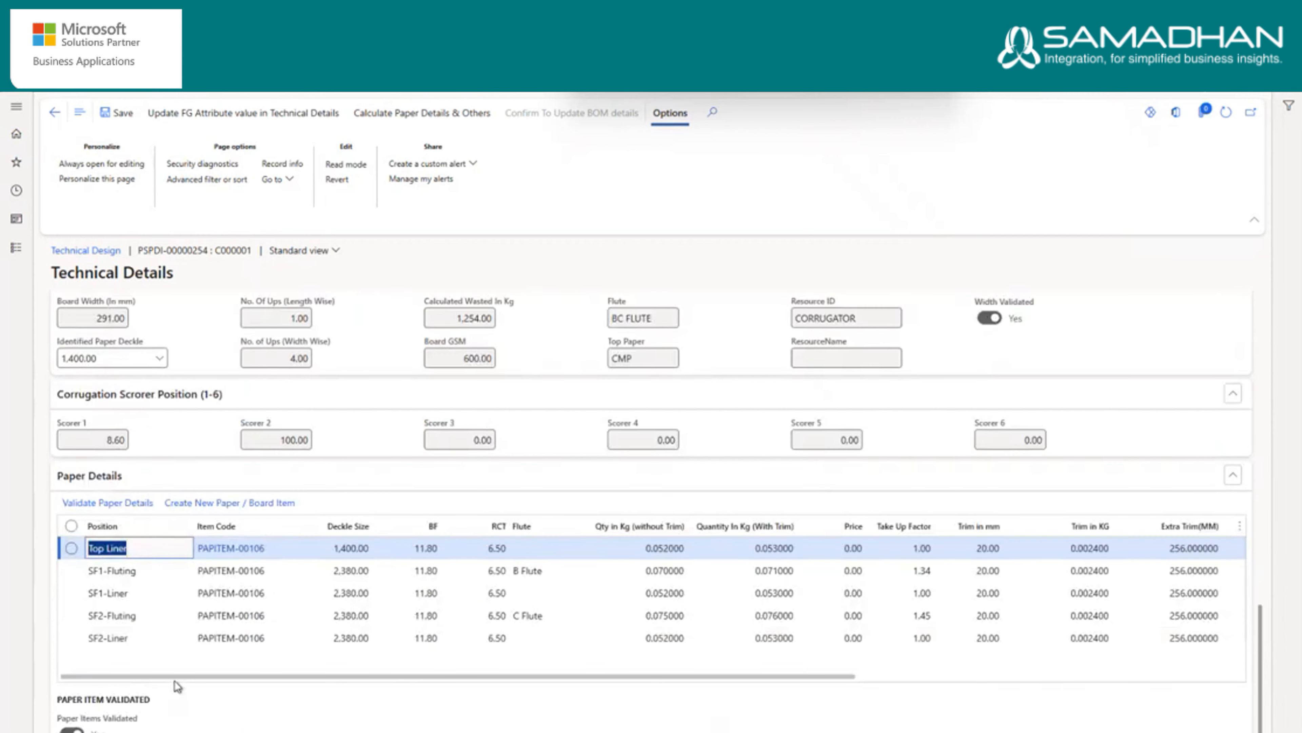
- Show the available Board Grade ID options in the technical design's Header
scroll(317, 549, "up", 10)
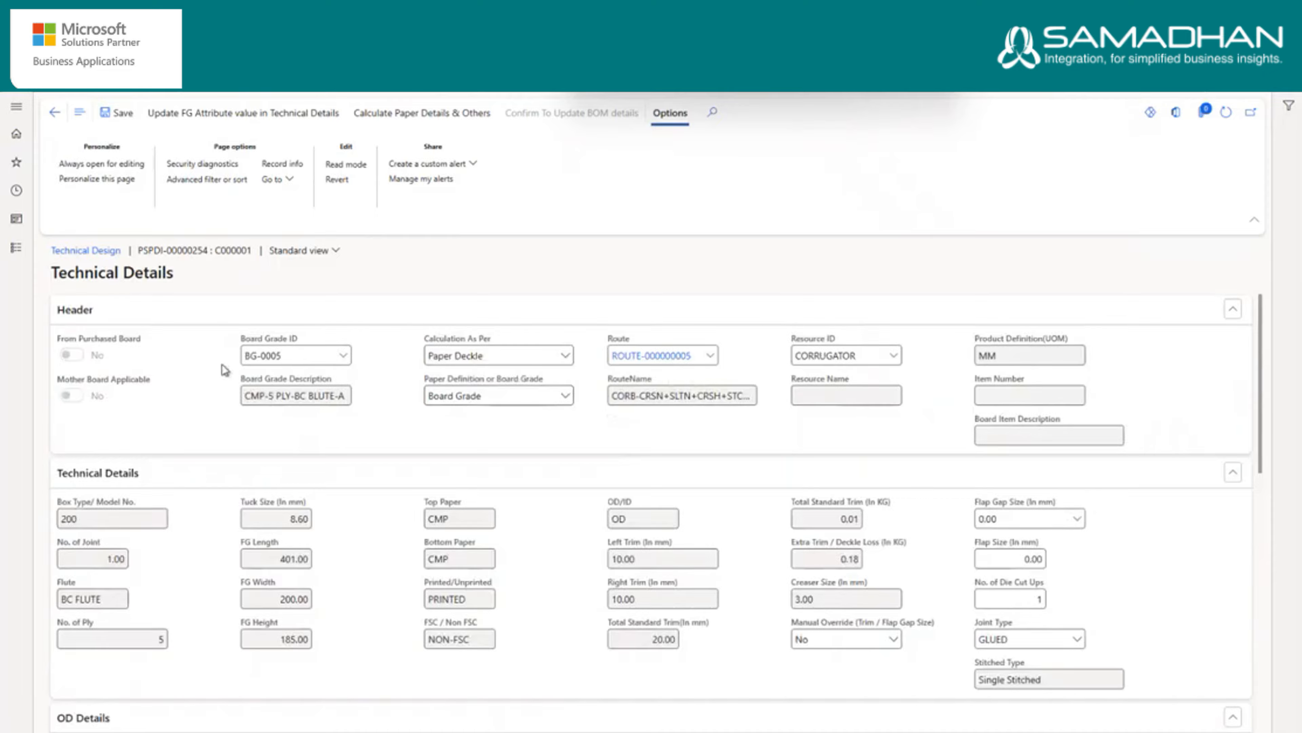
left_click(343, 356)
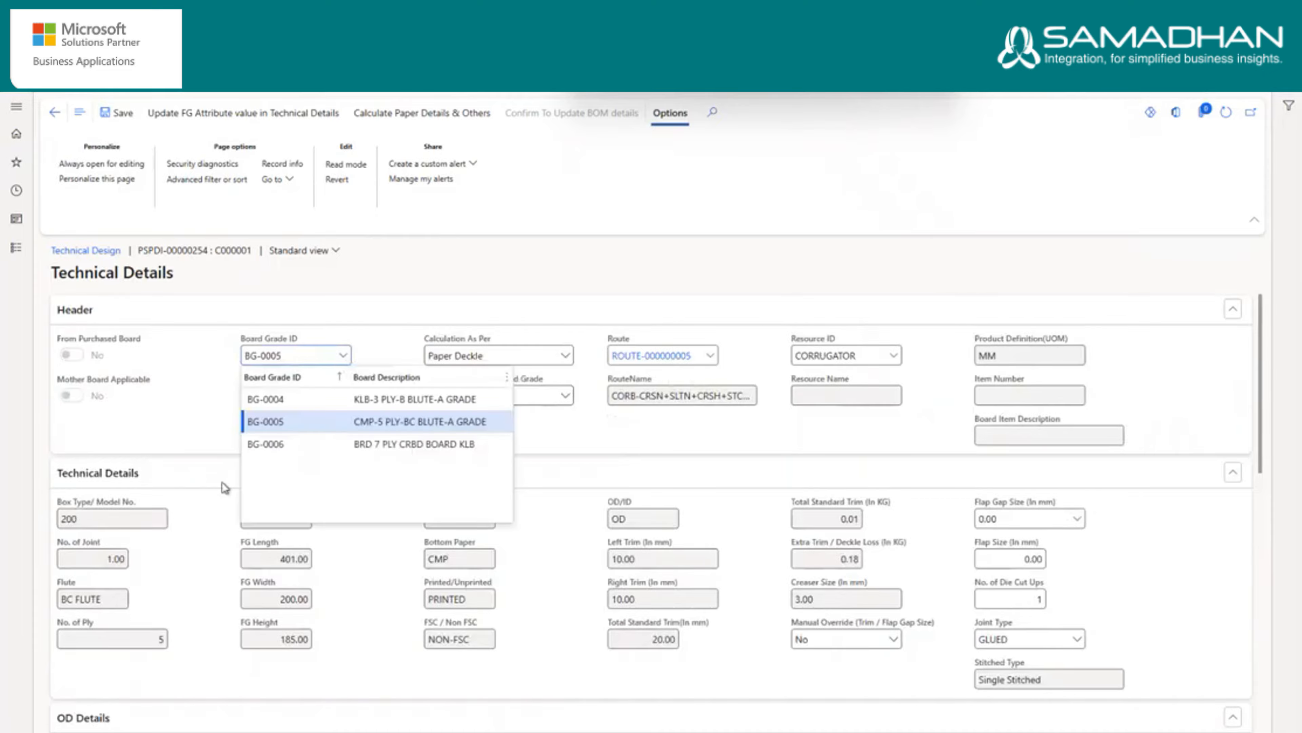
- Examine the Paper Details lines across all columns through Paper Grade, and the Paper Items Validated setting
scroll(165, 524, "down", 8)
scroll(165, 524, "down", 5)
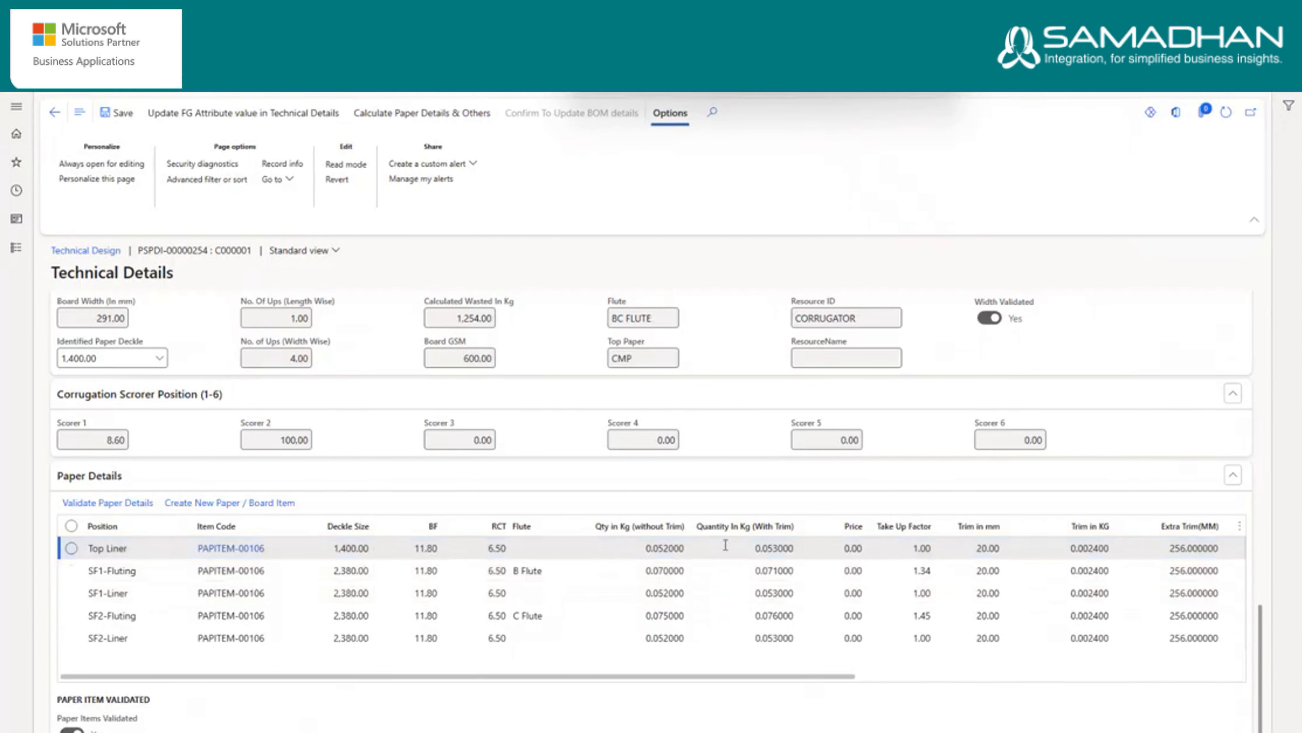
left_click_drag(823, 676, 1165, 695)
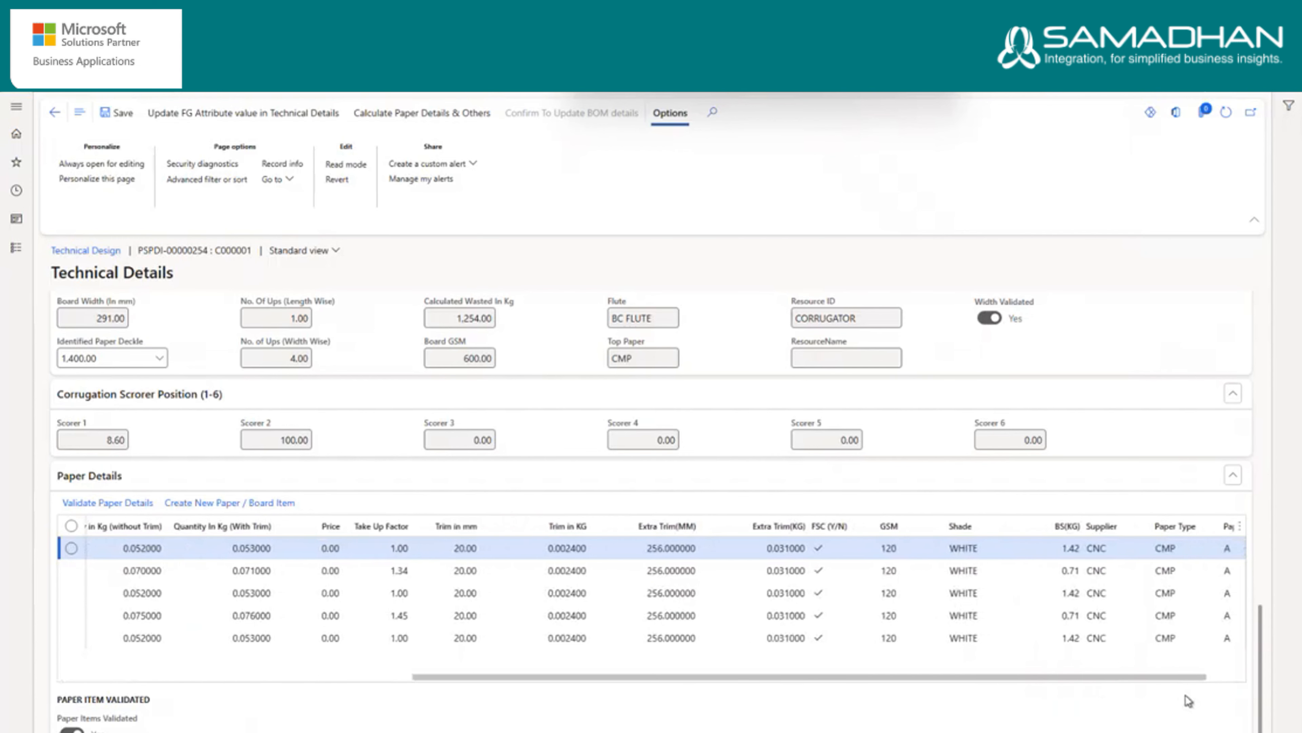
scroll(1186, 695, "right", 2)
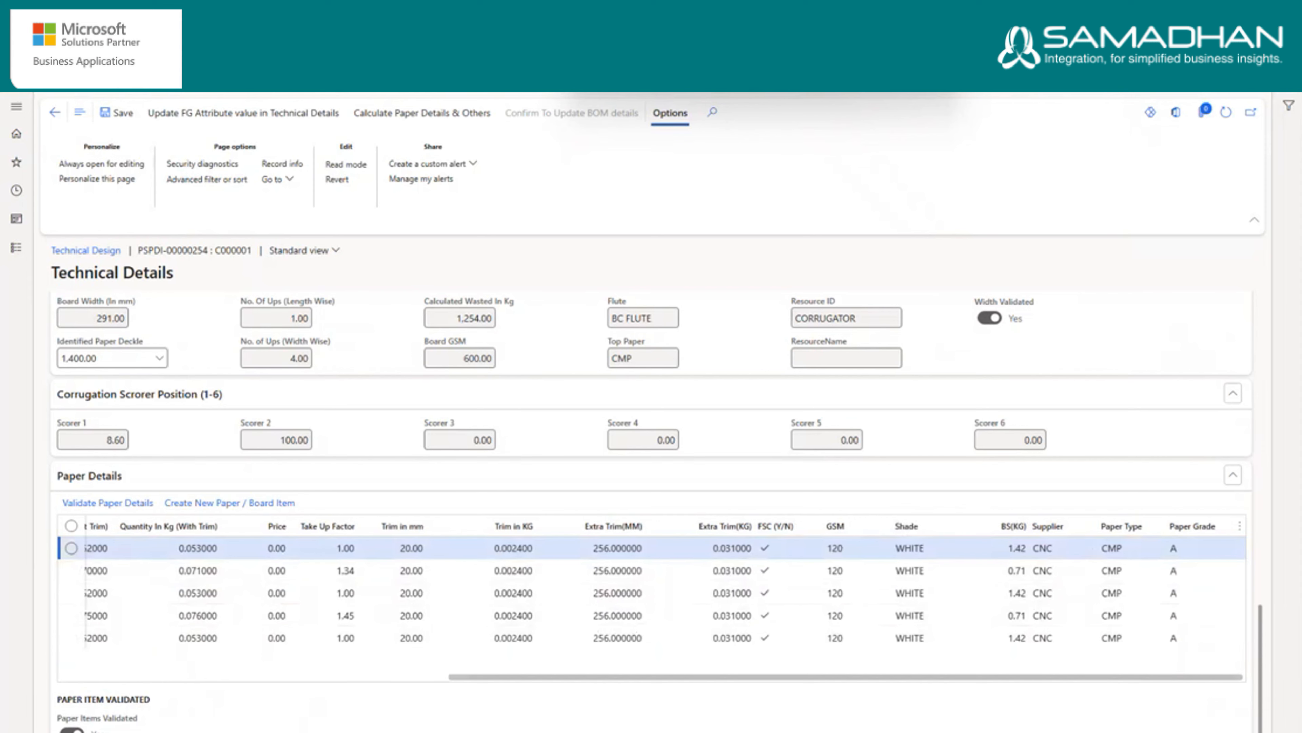
scroll(125, 538, "down", 1)
scroll(140, 699, "up", 2)
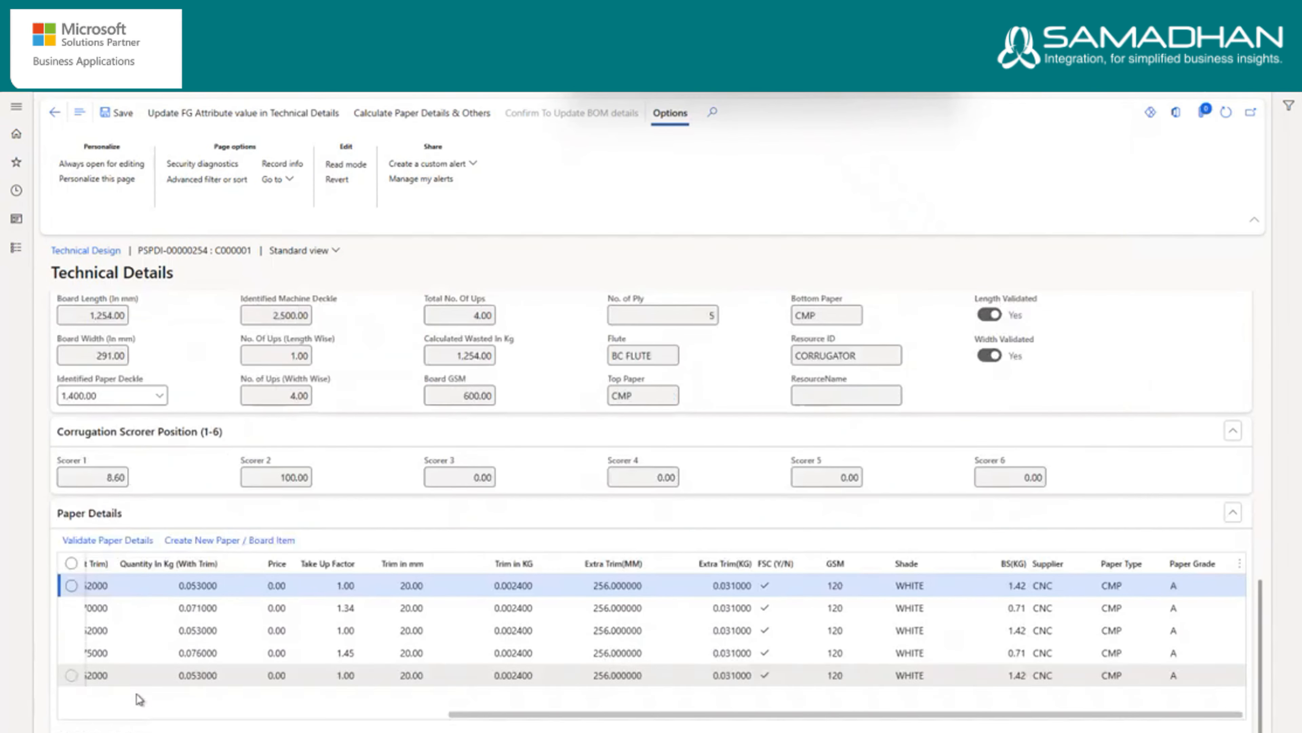
scroll(100, 707, "down", 2)
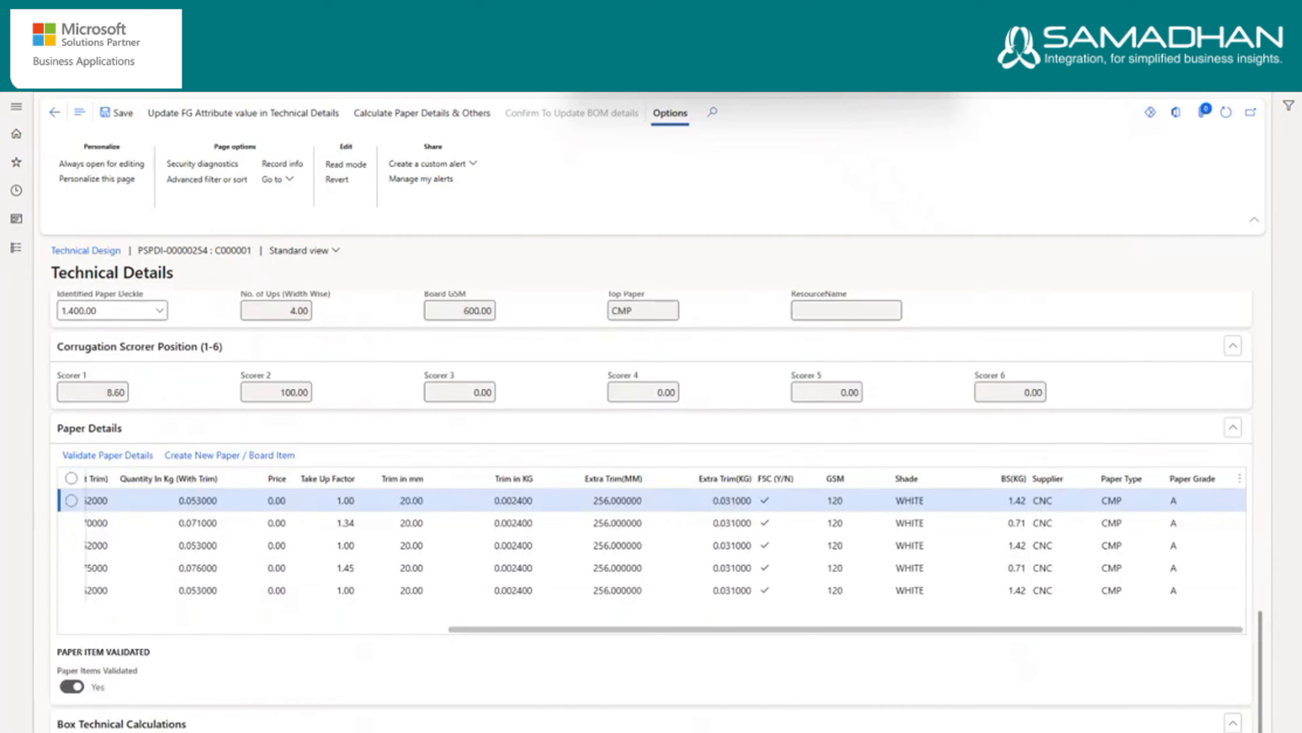
scroll(100, 518, "up", 10)
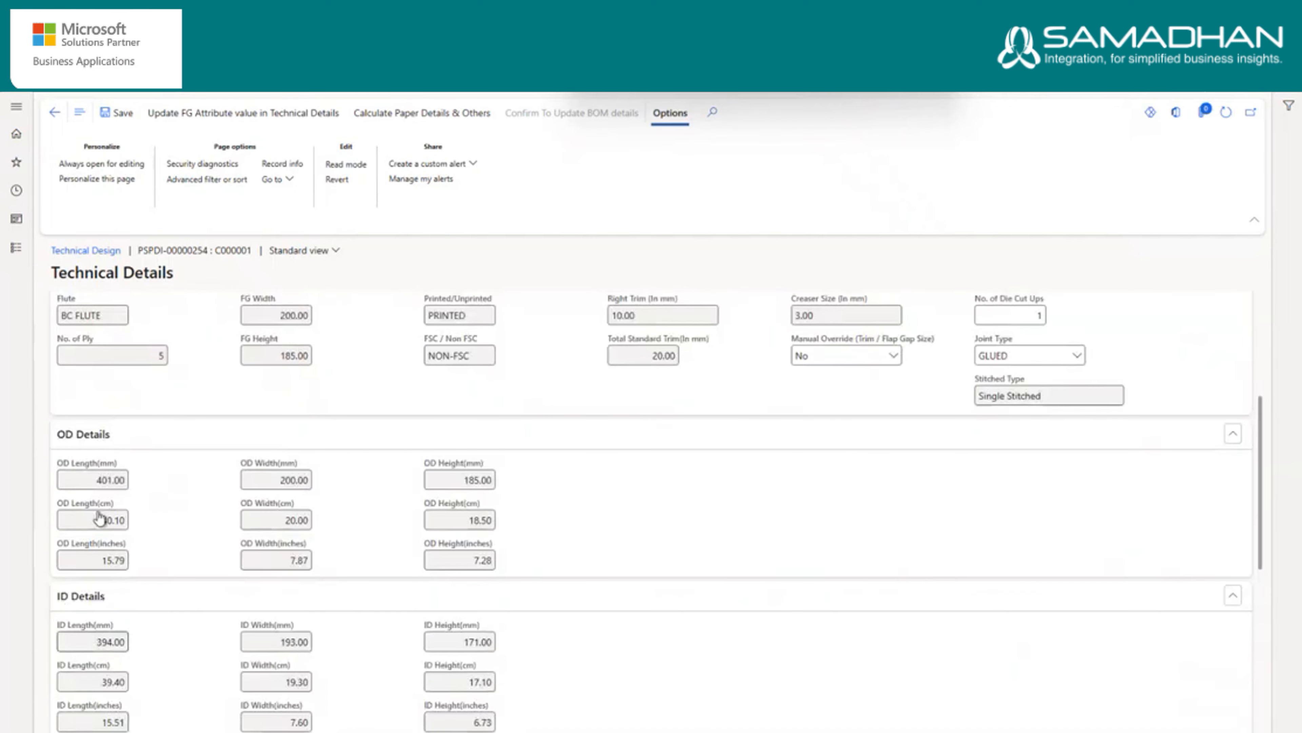
- Open the finished good's Converting Technical Details and inspect the first ink line's quantity and print area in edit mode
left_click(53, 112)
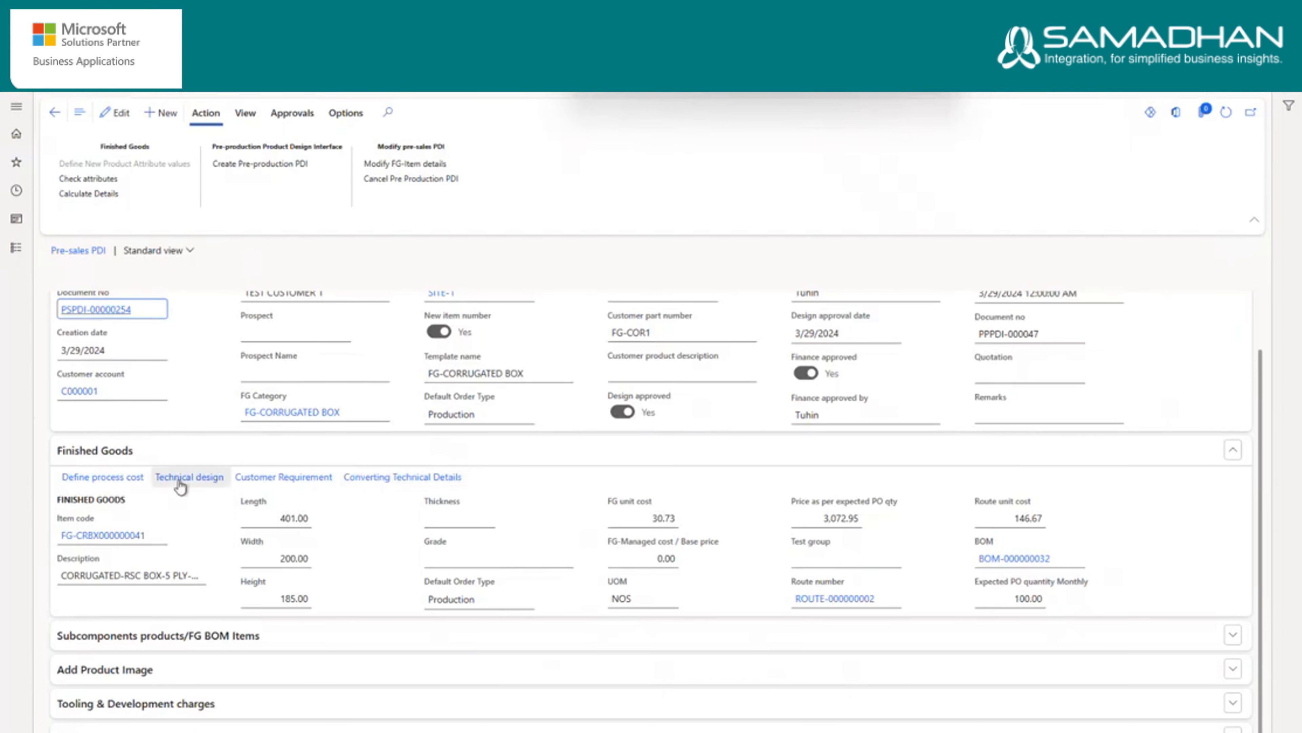
left_click(378, 479)
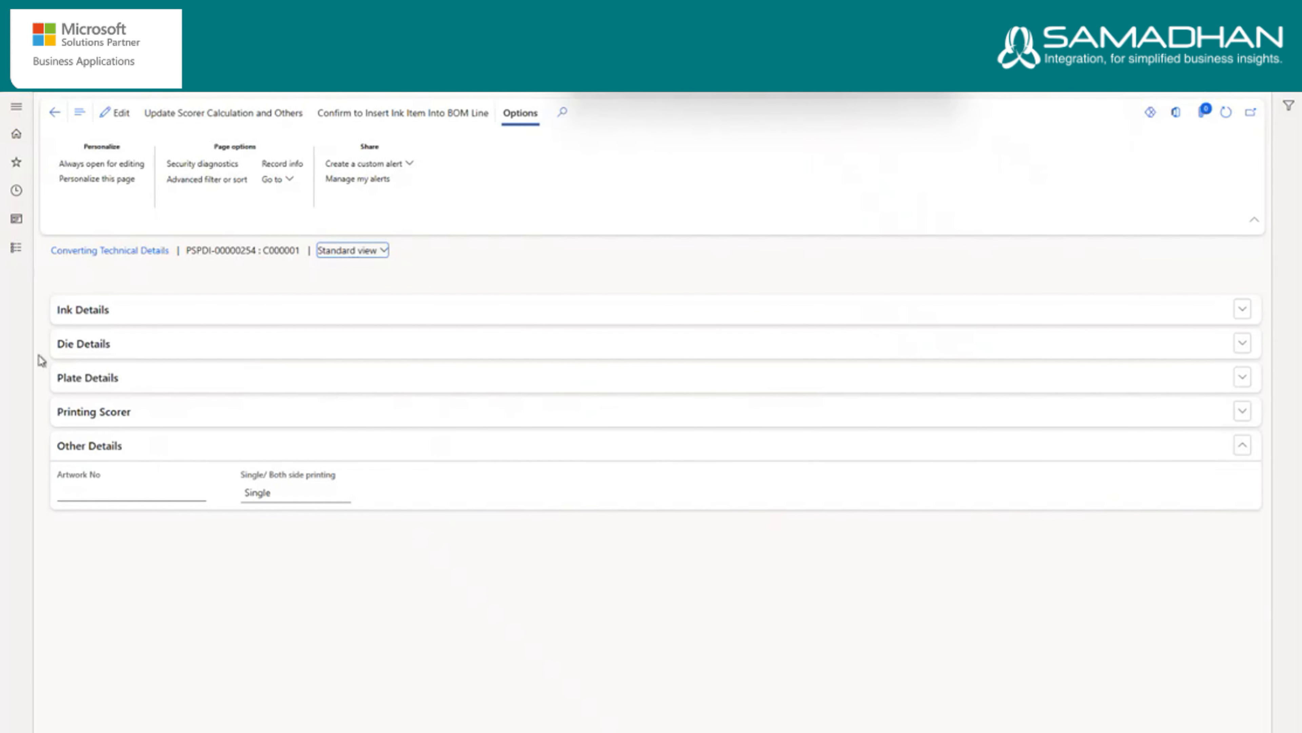
left_click(108, 324)
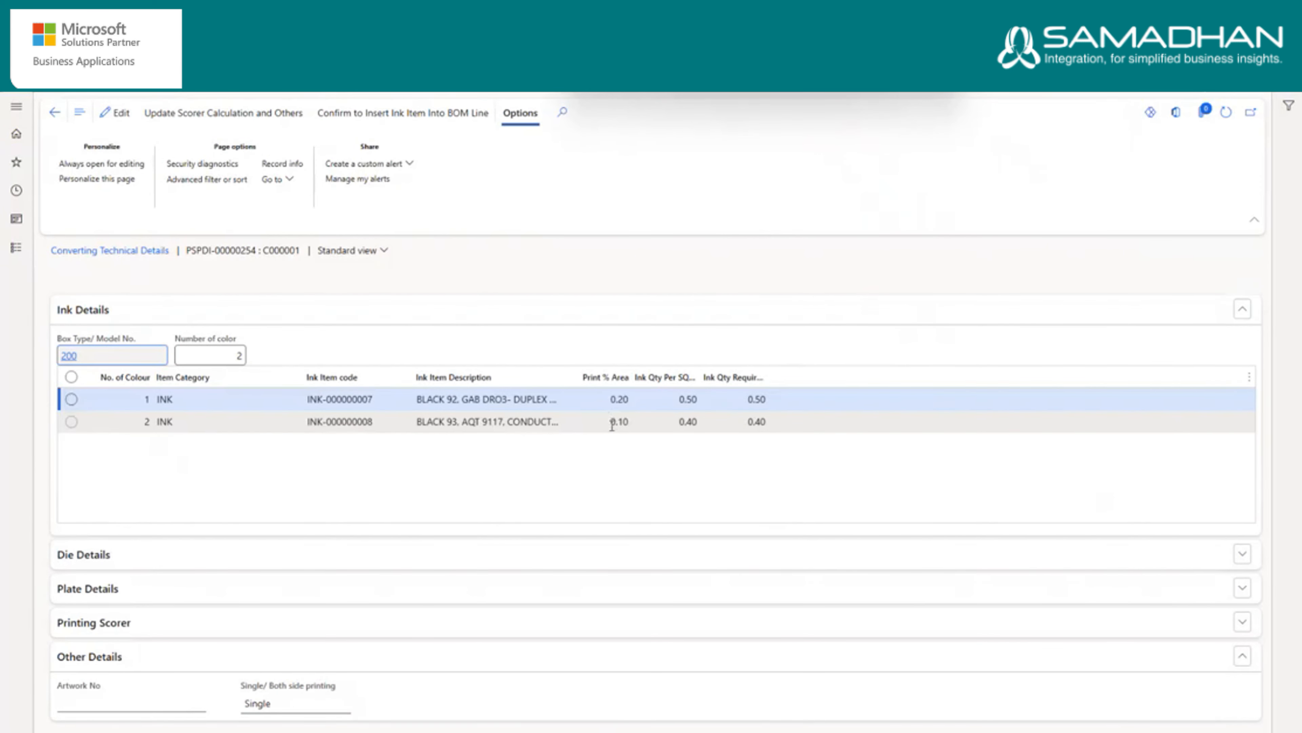
left_click(119, 118)
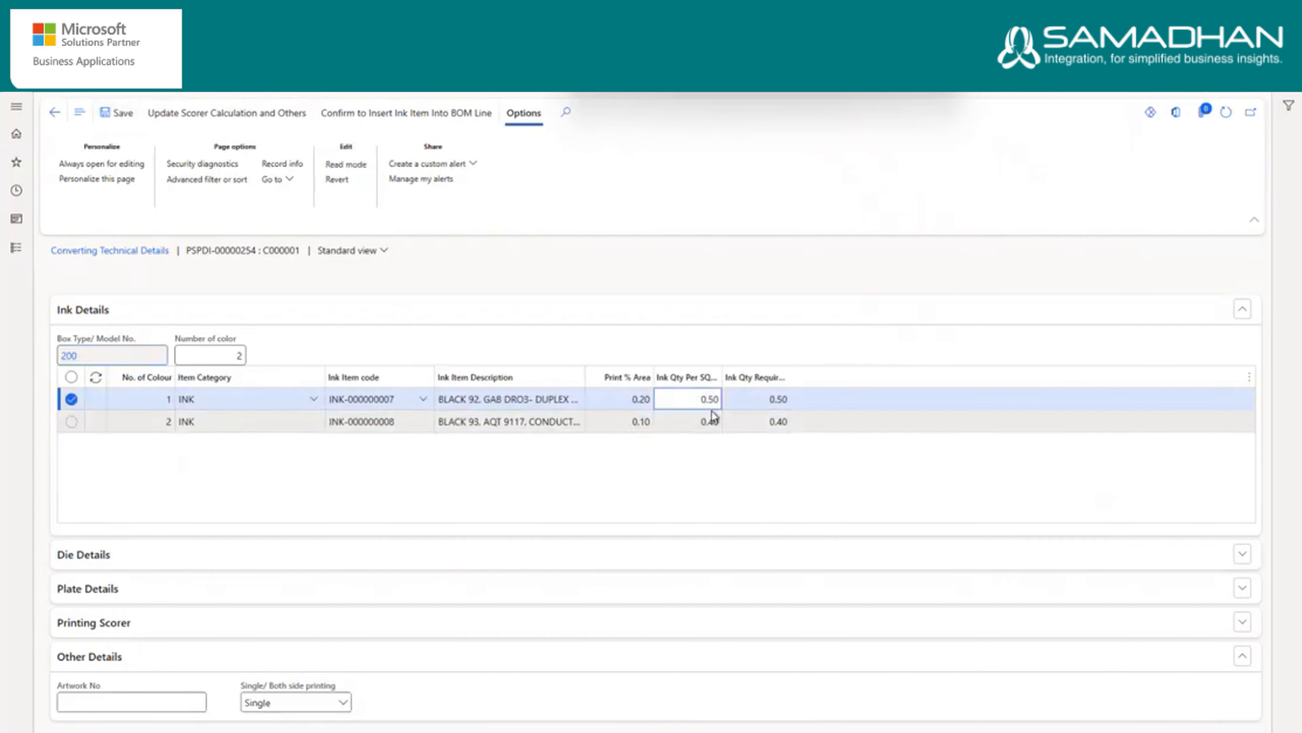
left_click(703, 405)
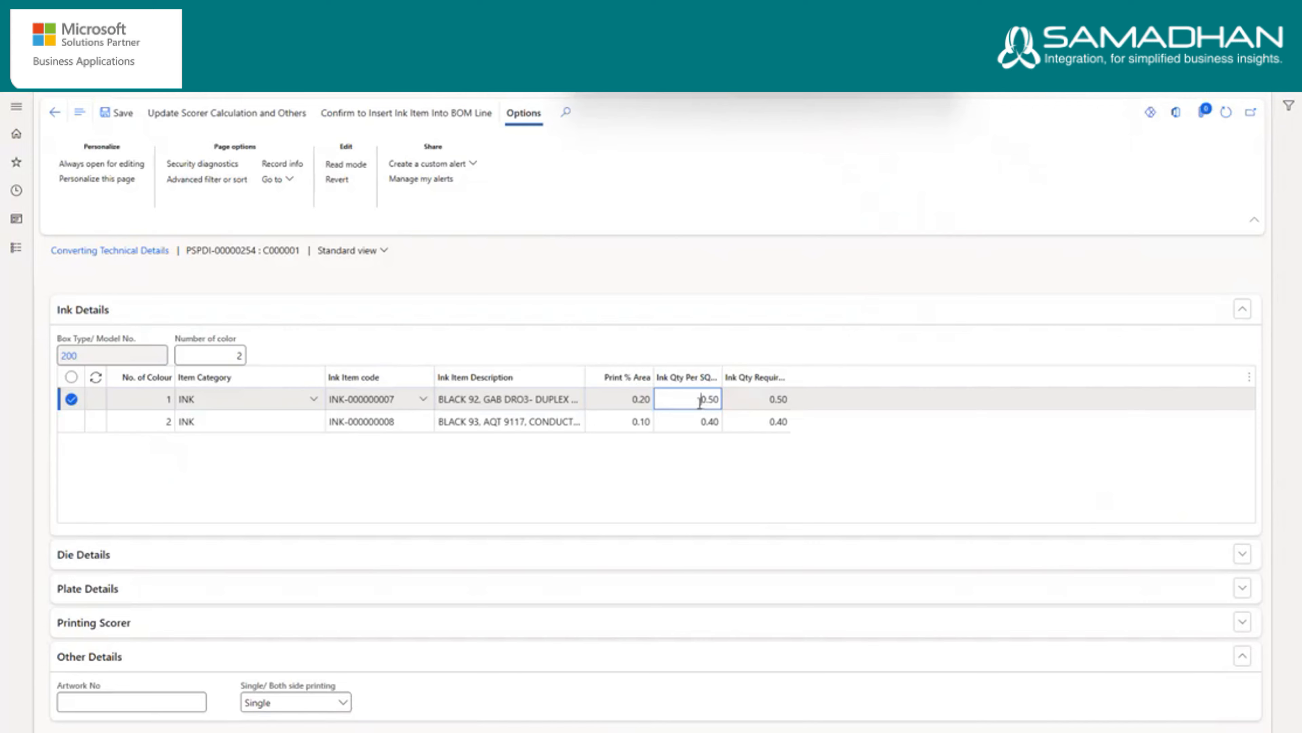
left_click(628, 399)
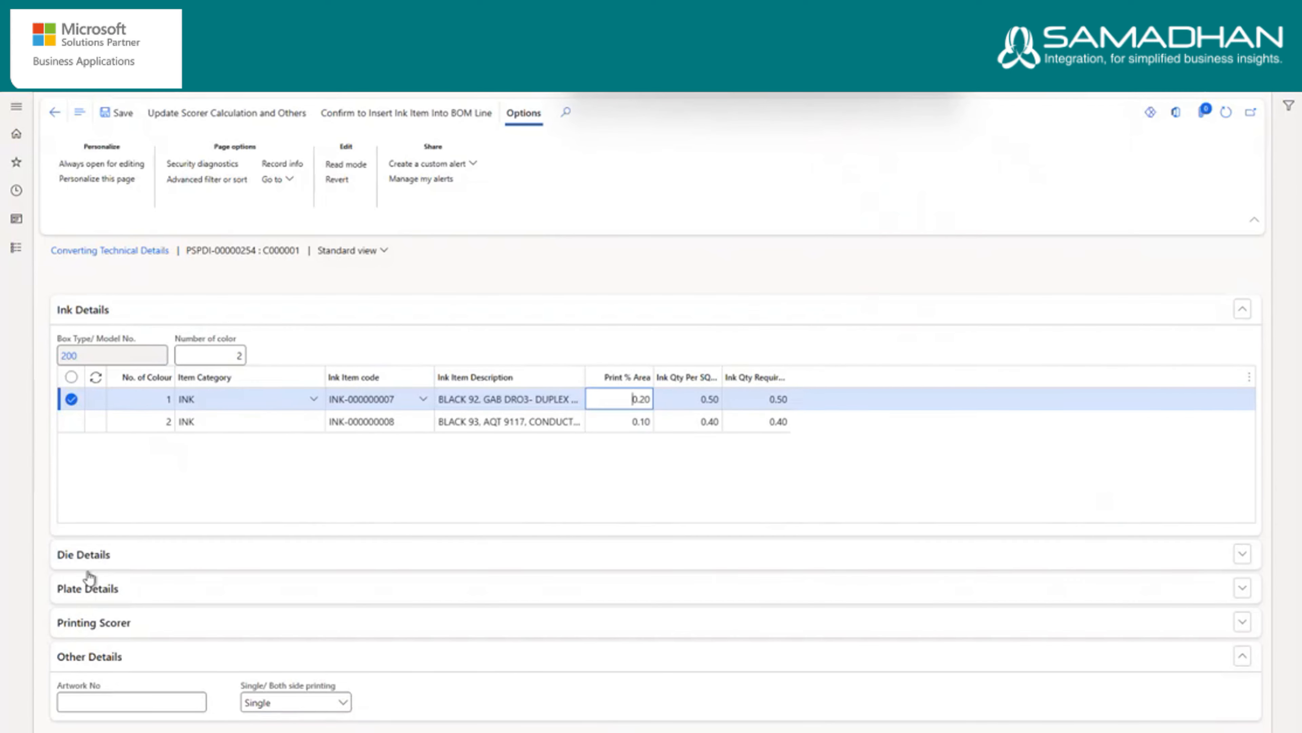
- View the Die Details, Plate Details and Printing Scorer sections of the Converting Technical Details
left_click(95, 564)
scroll(138, 662, "down", 3)
left_click(126, 662)
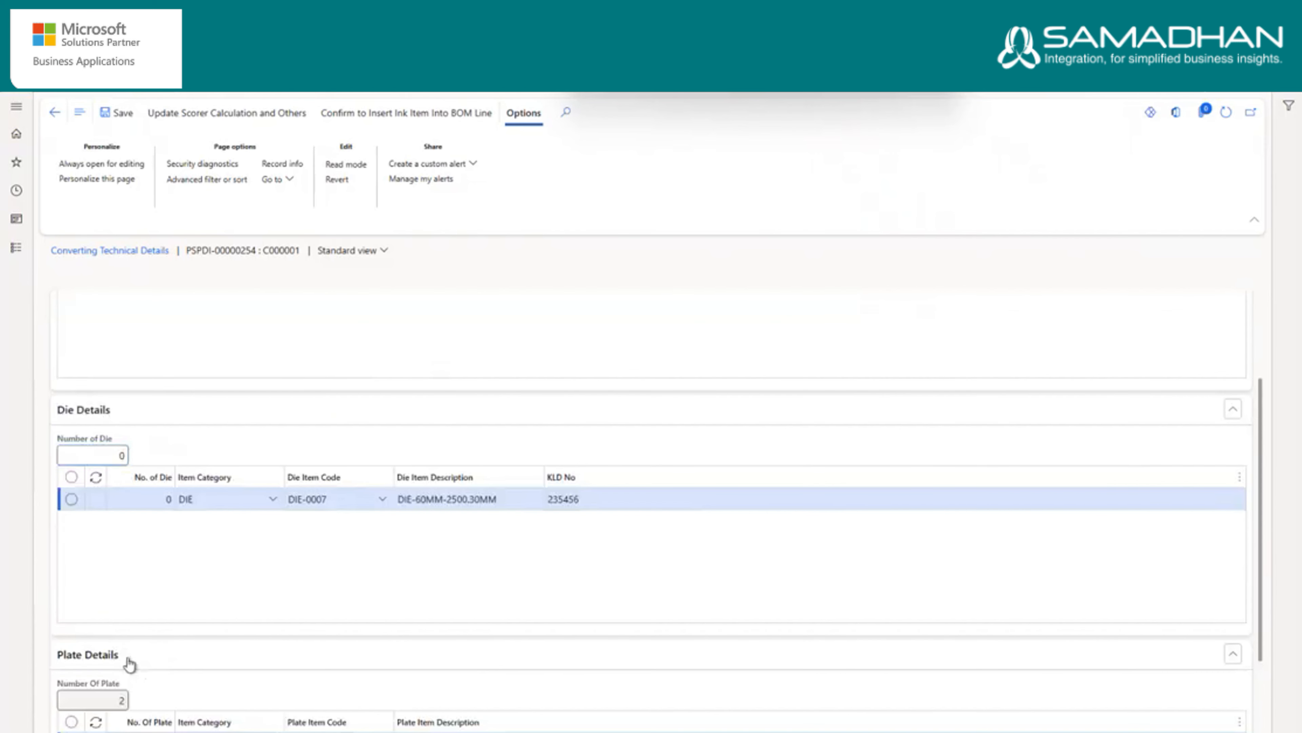
scroll(298, 678, "down", 3)
scroll(348, 619, "down", 1)
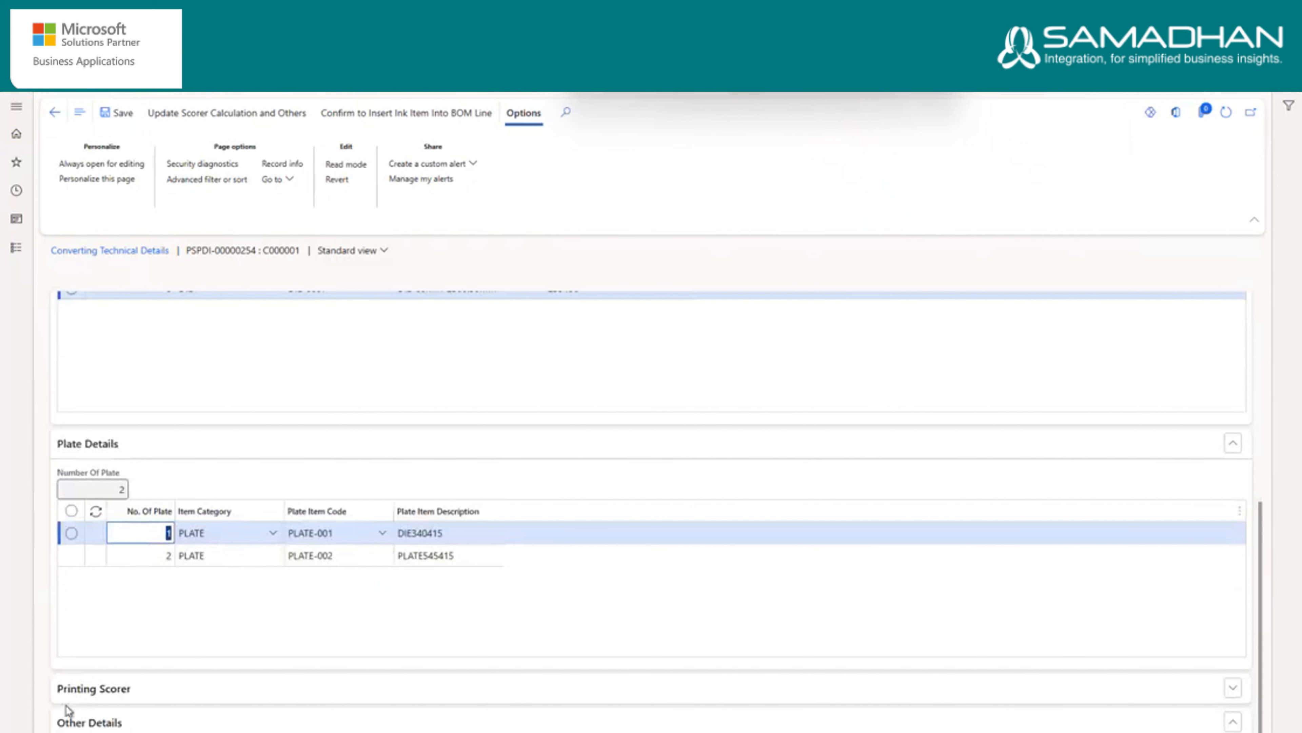
left_click(154, 691)
scroll(199, 704, "down", 2)
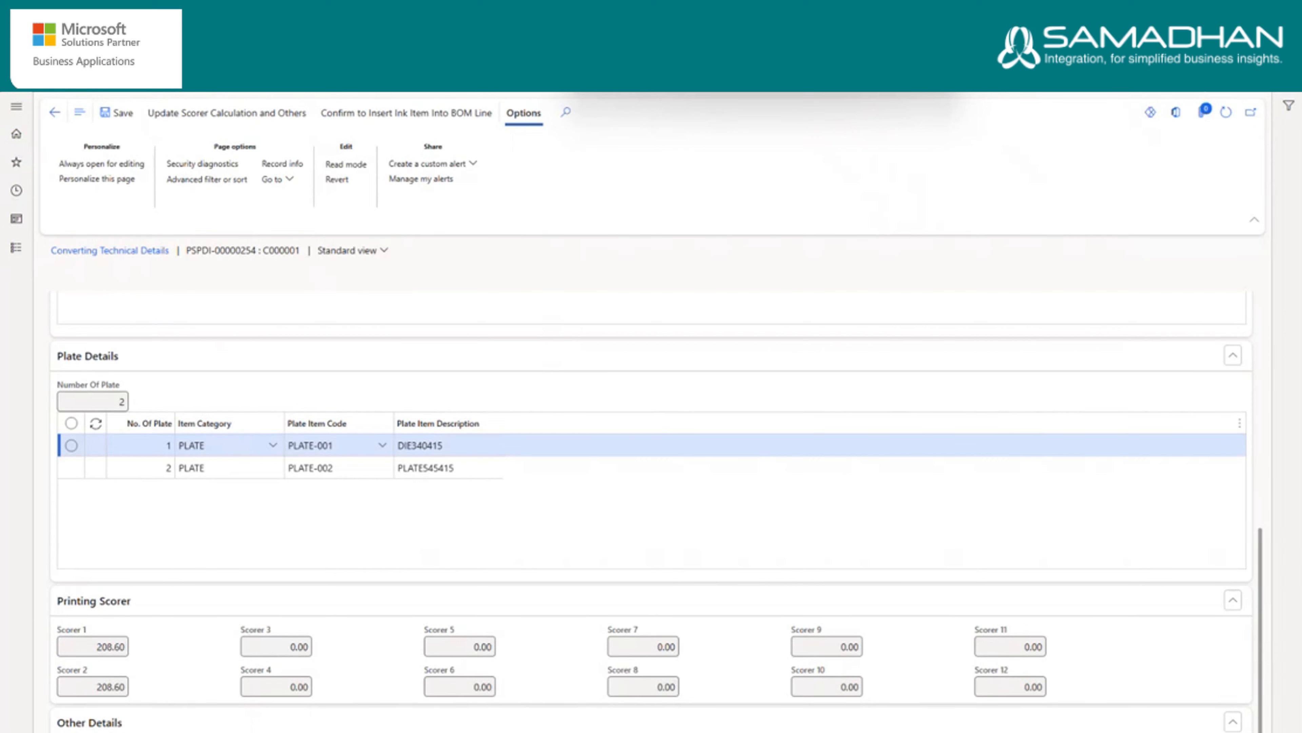
scroll(204, 324, "up", 10)
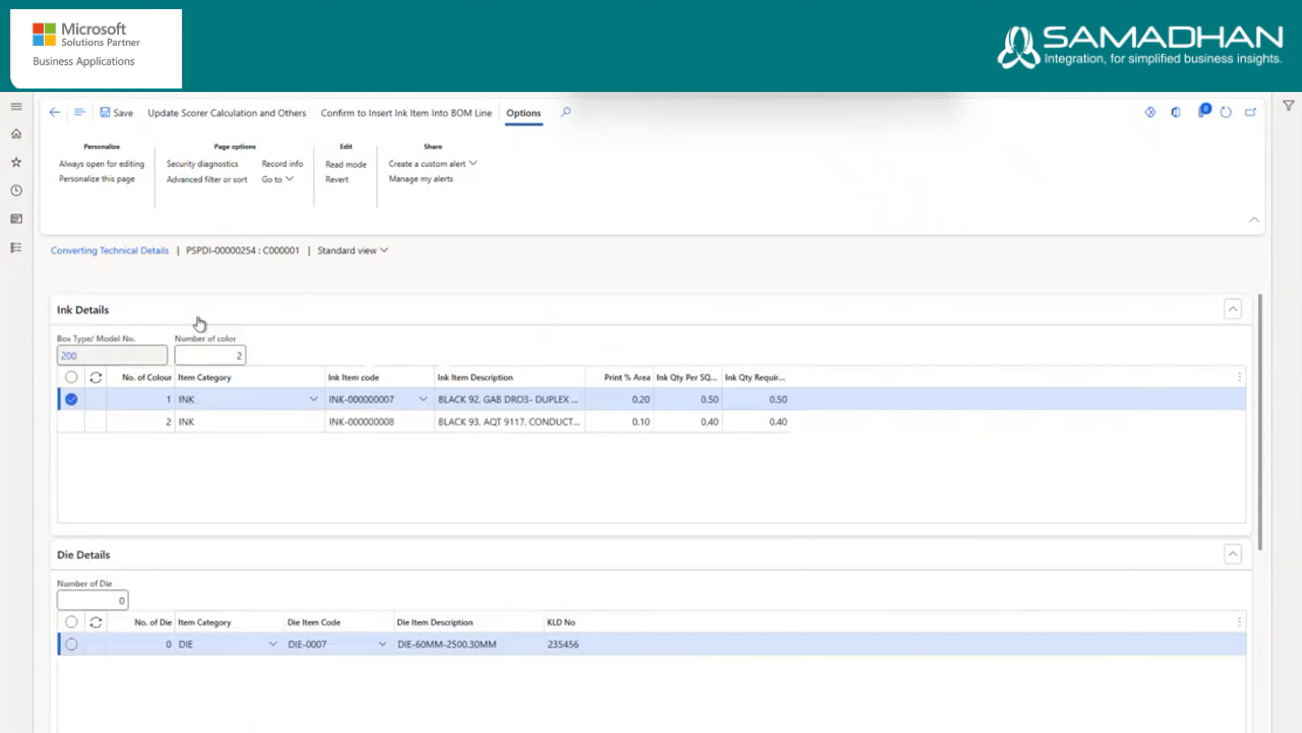
- Open the finished good's Customer Requirement and inspect its box details and packing and logistic instructions in edit mode
left_click(55, 112)
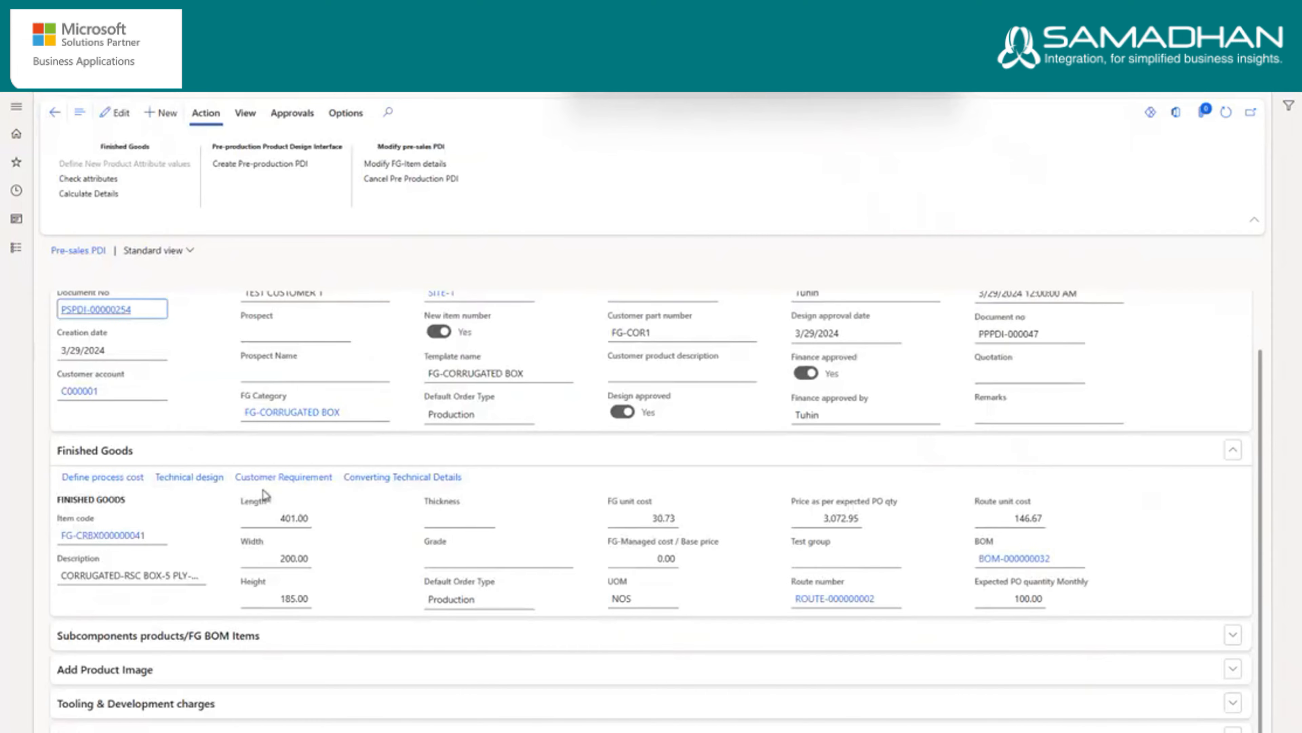
left_click(280, 477)
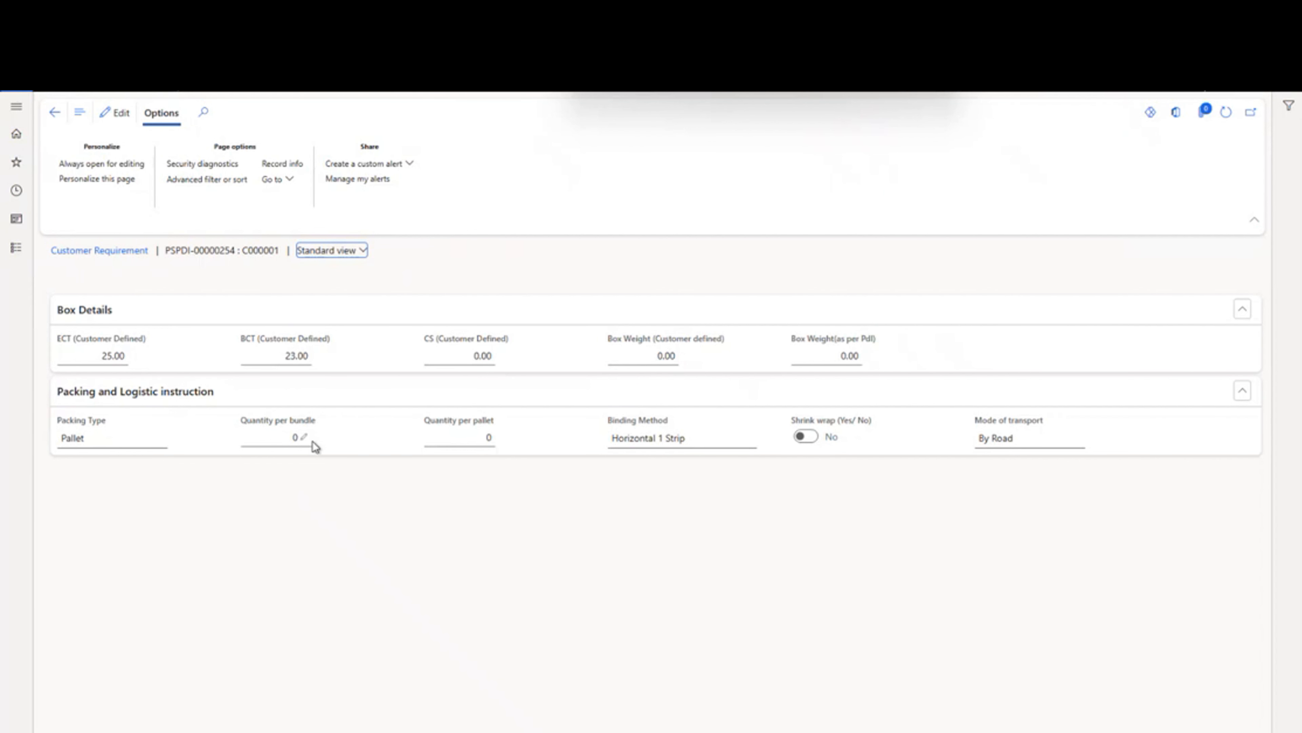
left_click(120, 116)
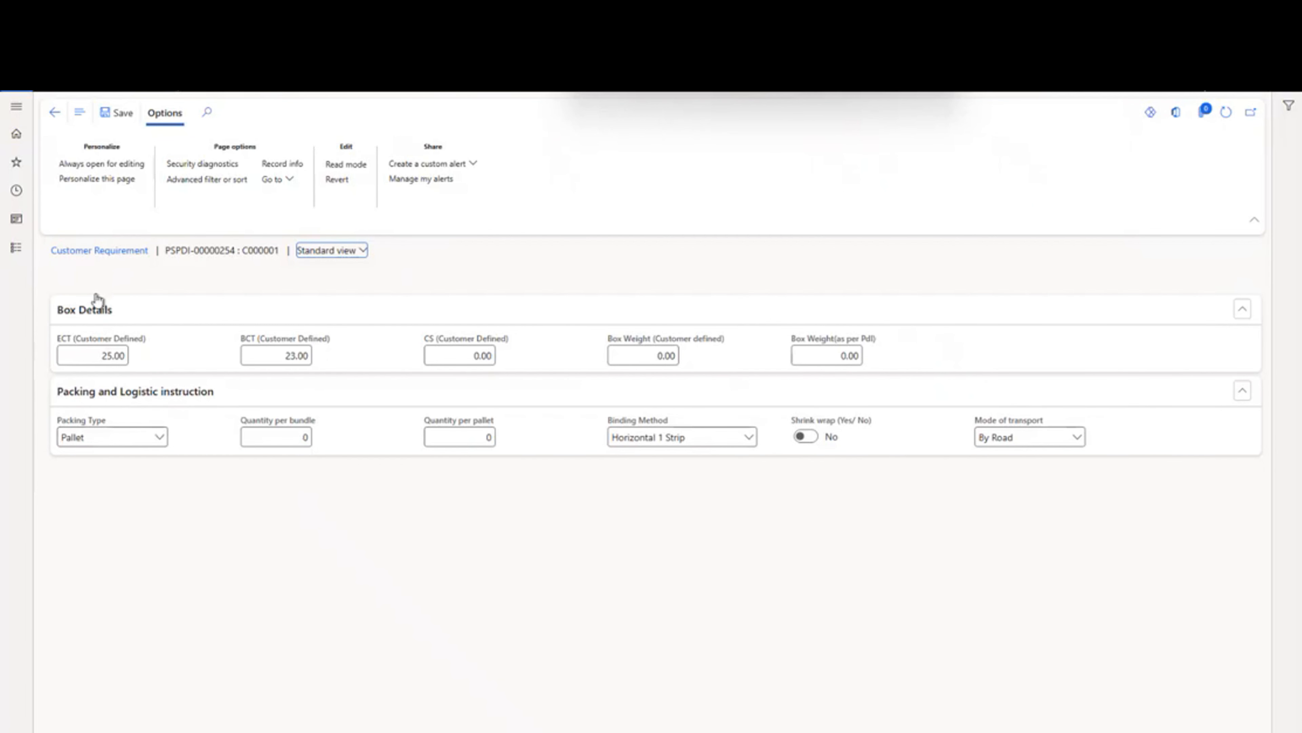
left_click(55, 109)
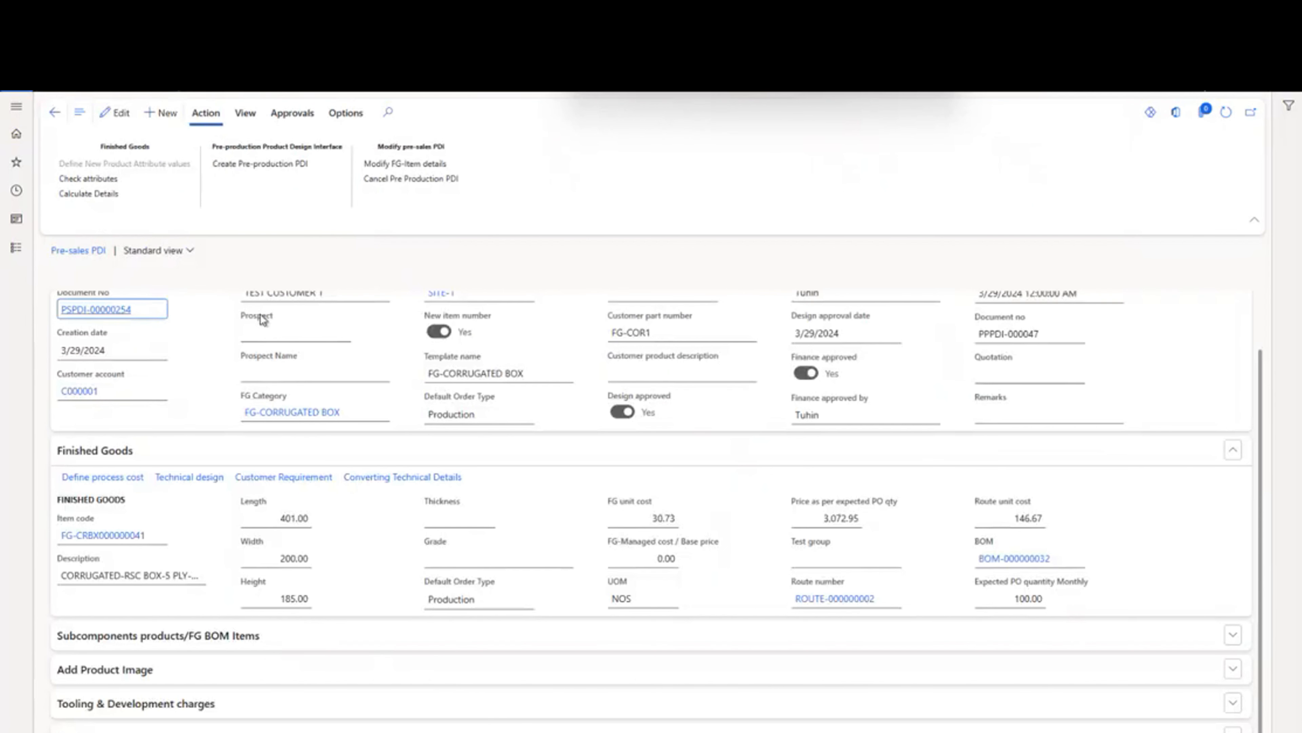
- View the finished good's process cost operations and the lines under Subcomponents products/FG BOM Items
left_click(117, 479)
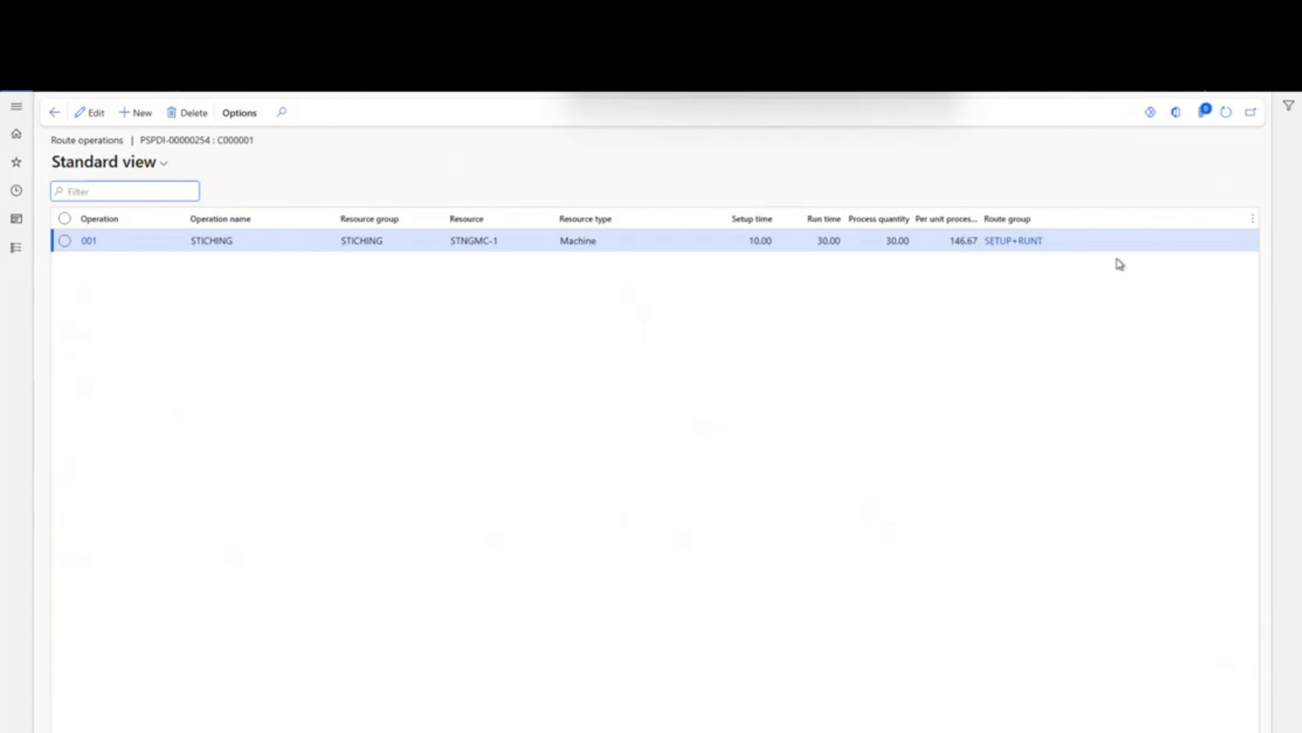
left_click(56, 115)
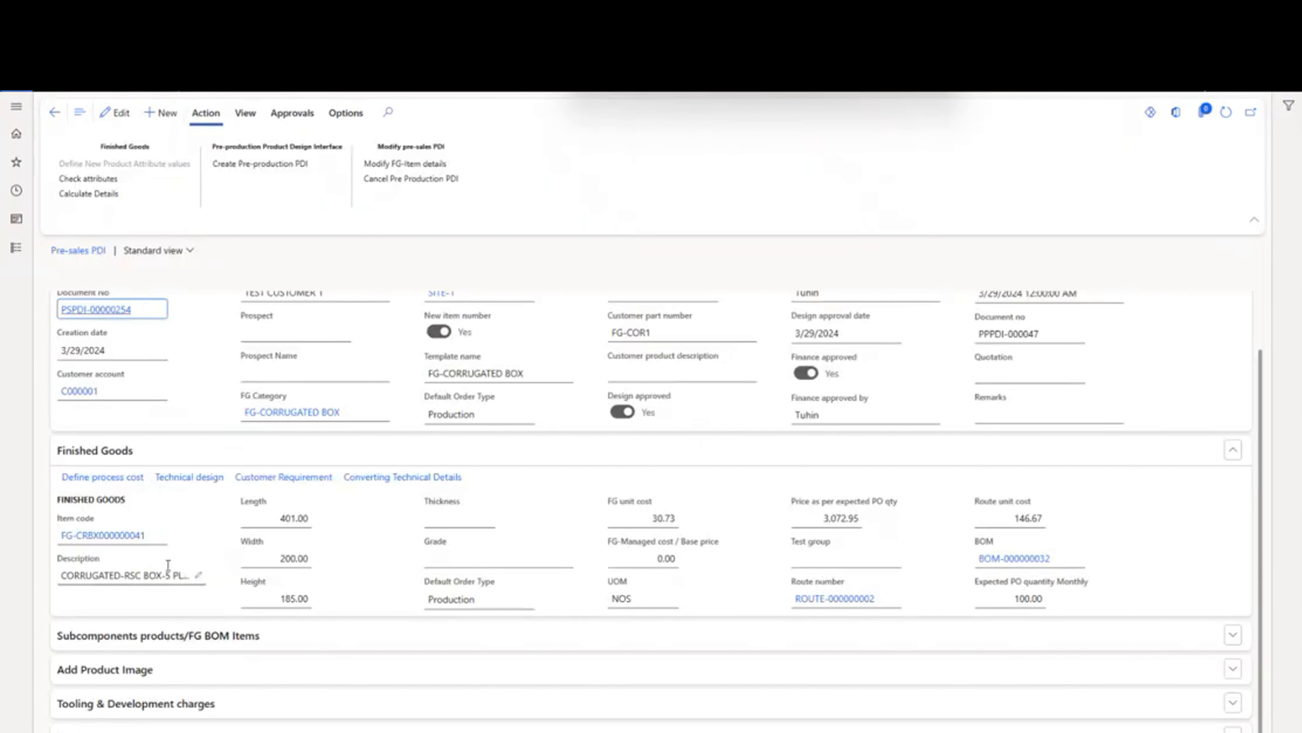
left_click(171, 637)
scroll(287, 675, "down", 3)
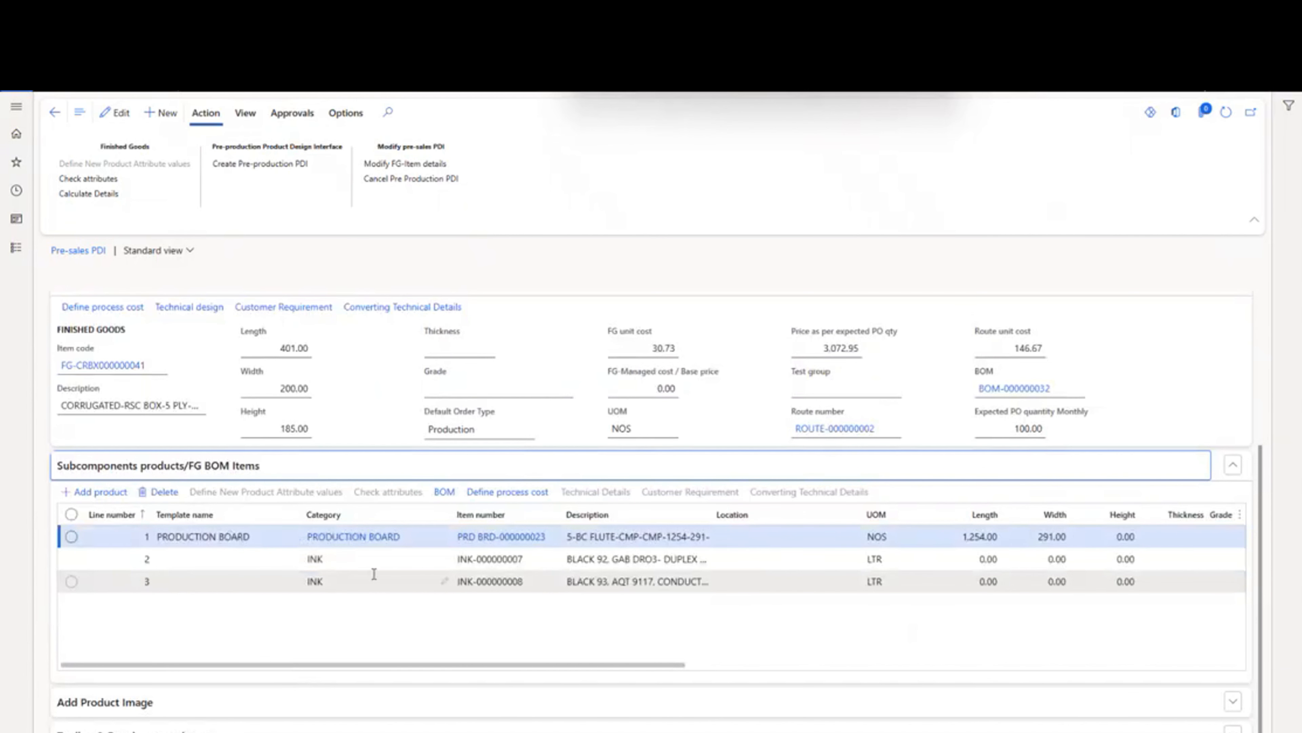
left_click(201, 530)
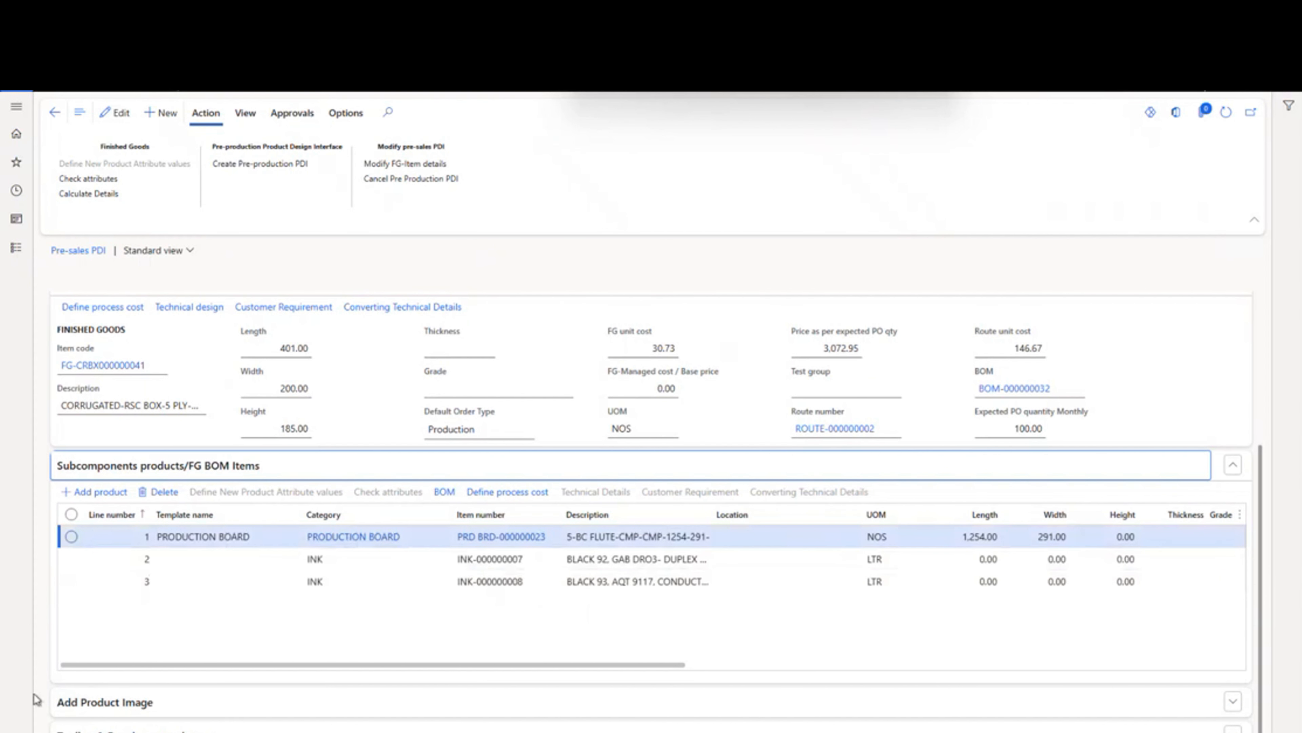
- Expand the Add Product Image and Tooling & Development charges sections of the Pre-sales PDI
left_click(127, 707)
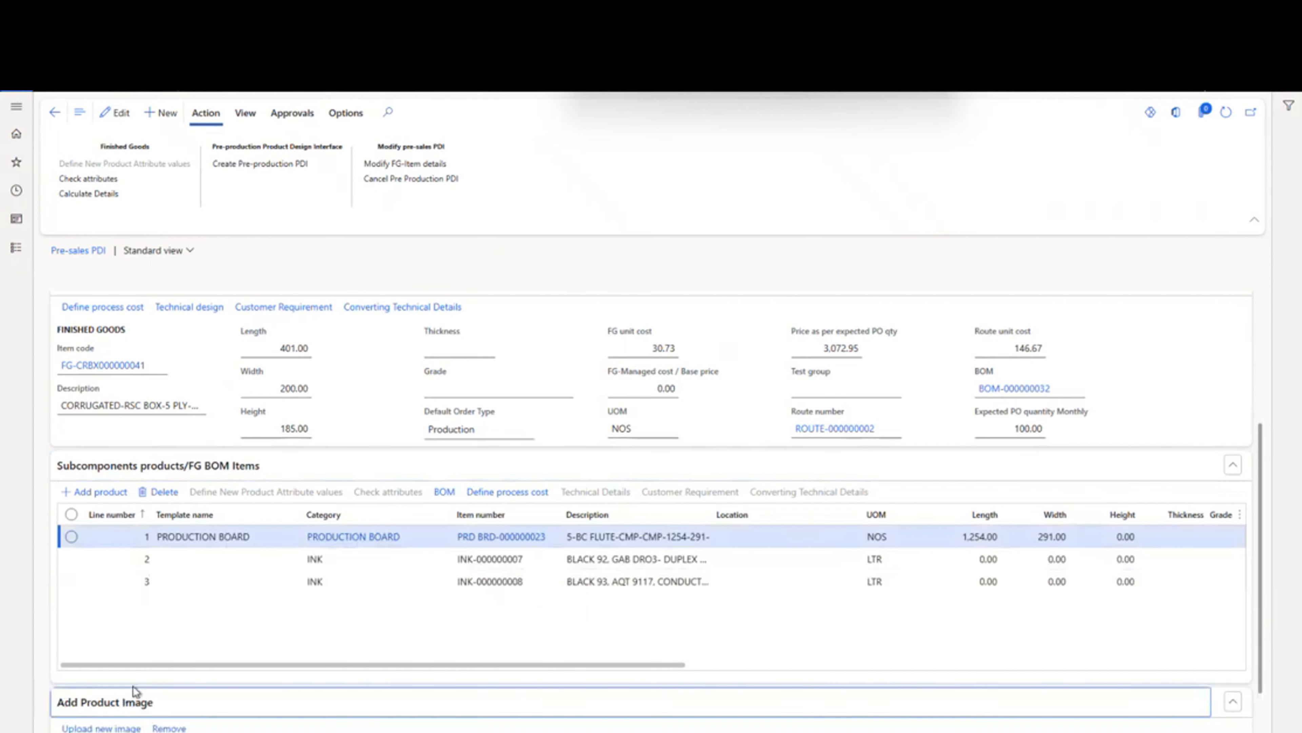
scroll(177, 680, "down", 3)
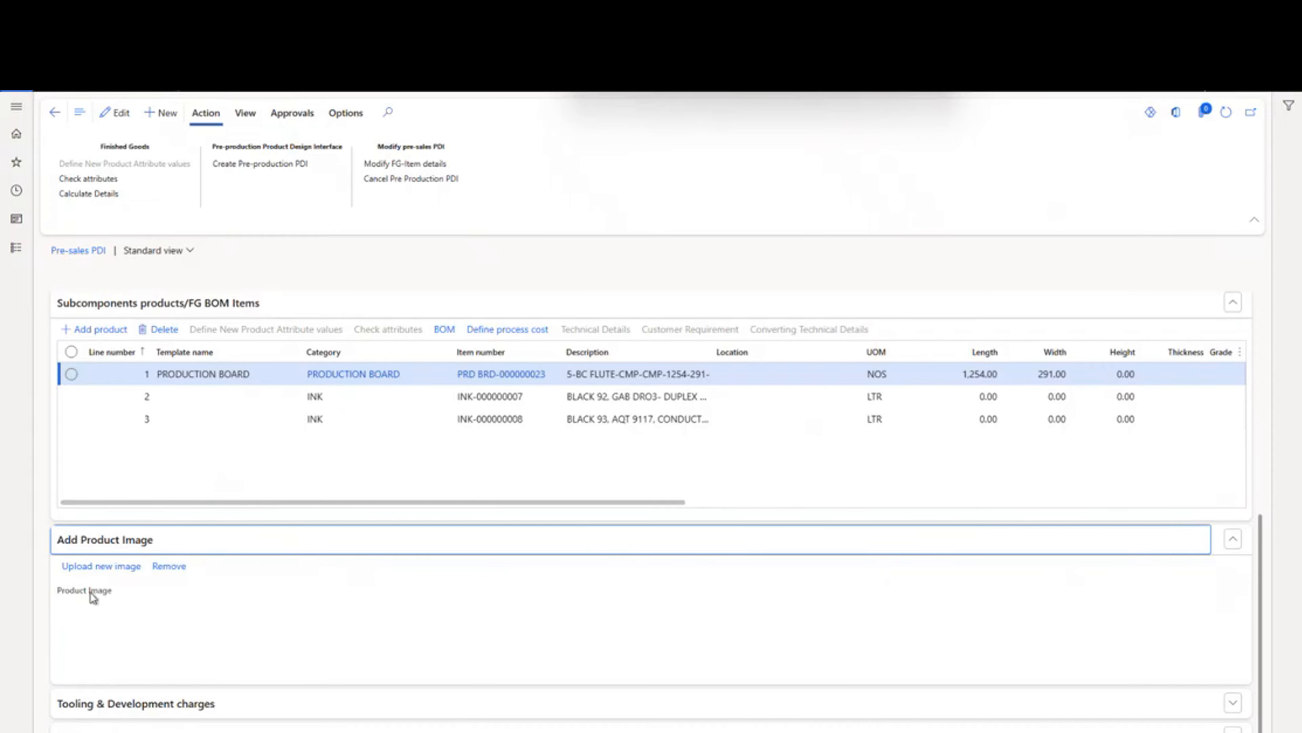
left_click(200, 704)
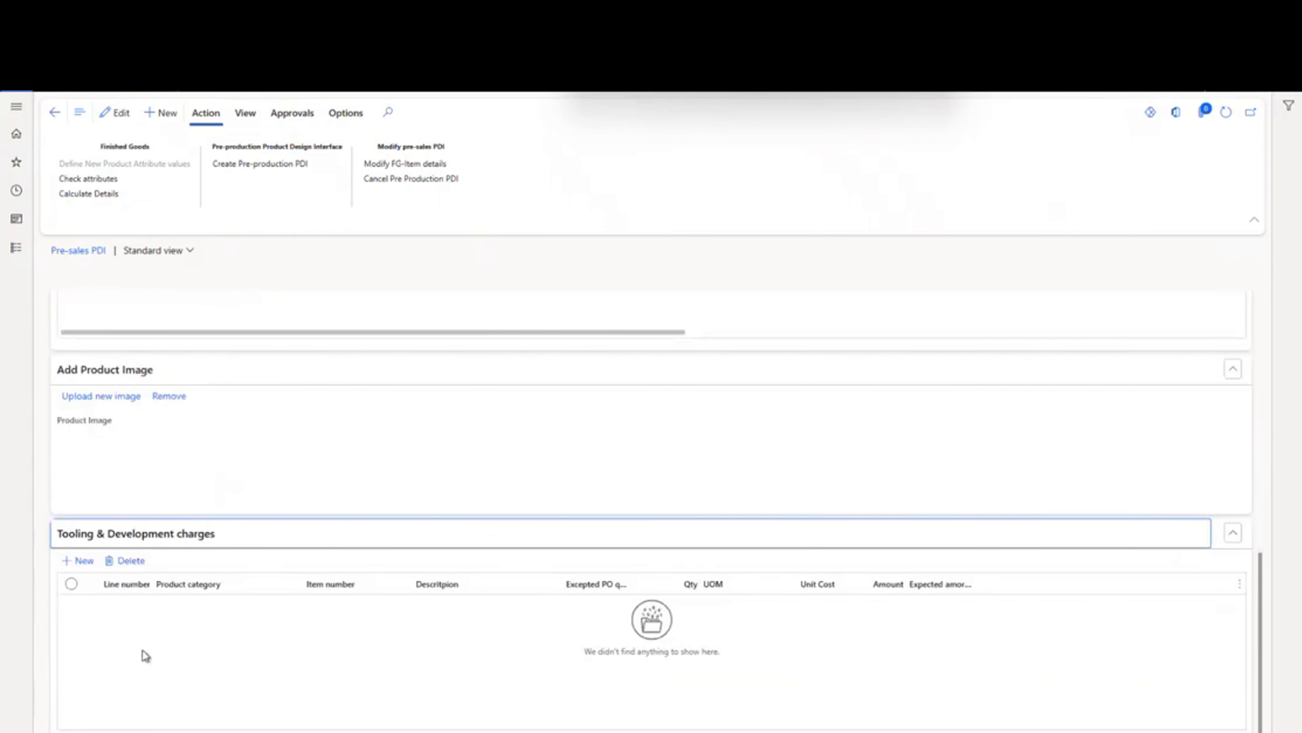
- Add a new line under Tooling & Development charges and browse its Product category options without choosing one
left_click(77, 561)
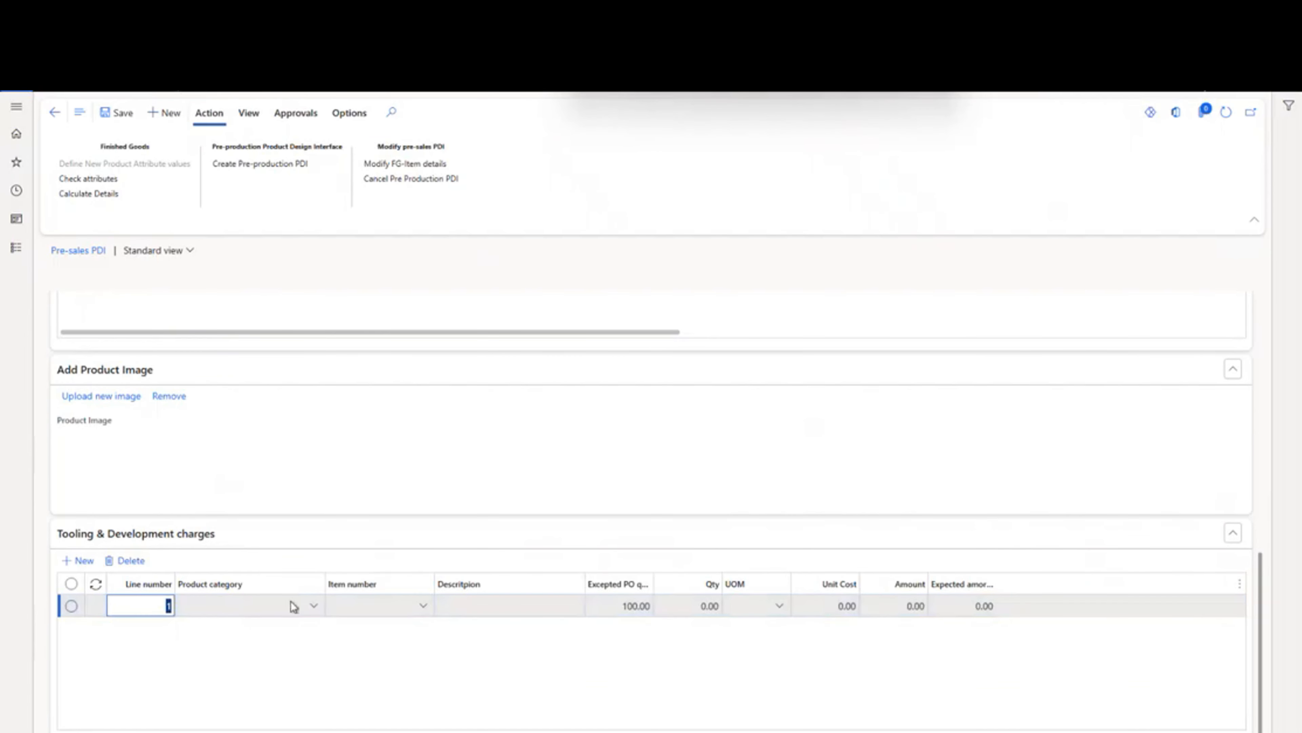
left_click(314, 605)
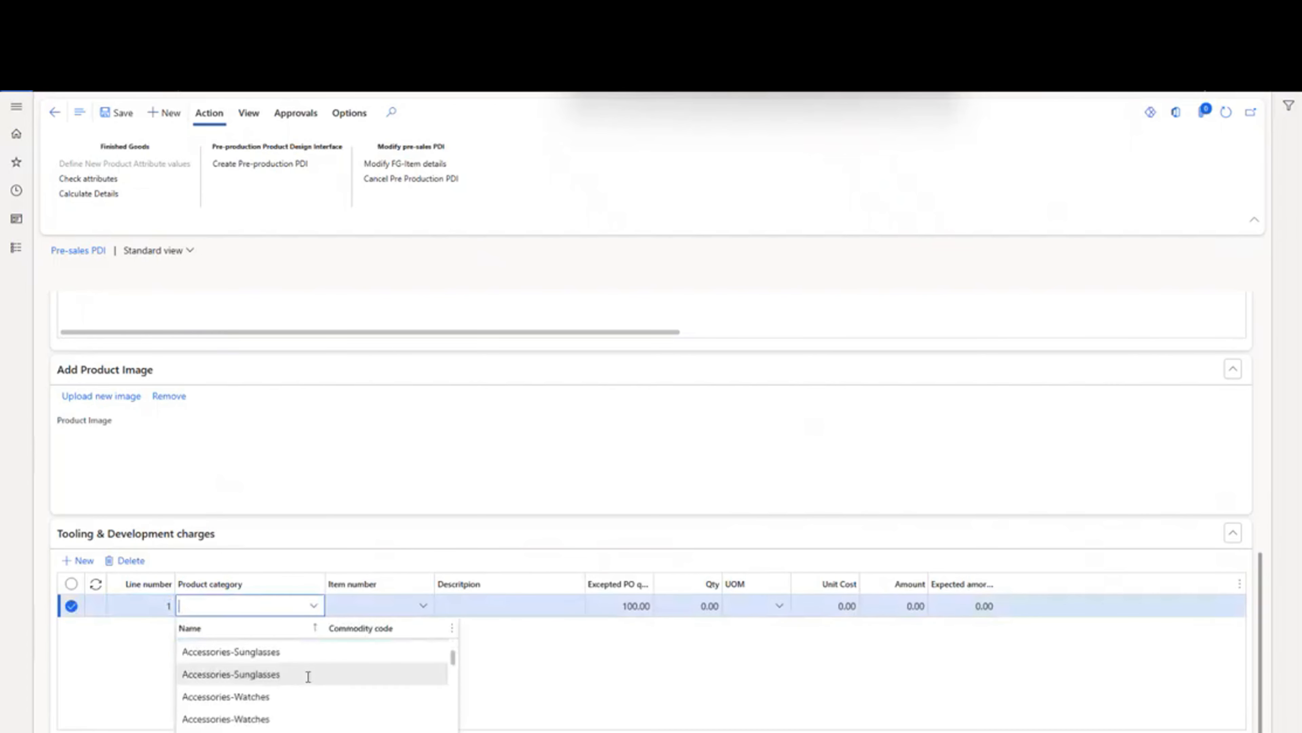
scroll(308, 676, "down", 3)
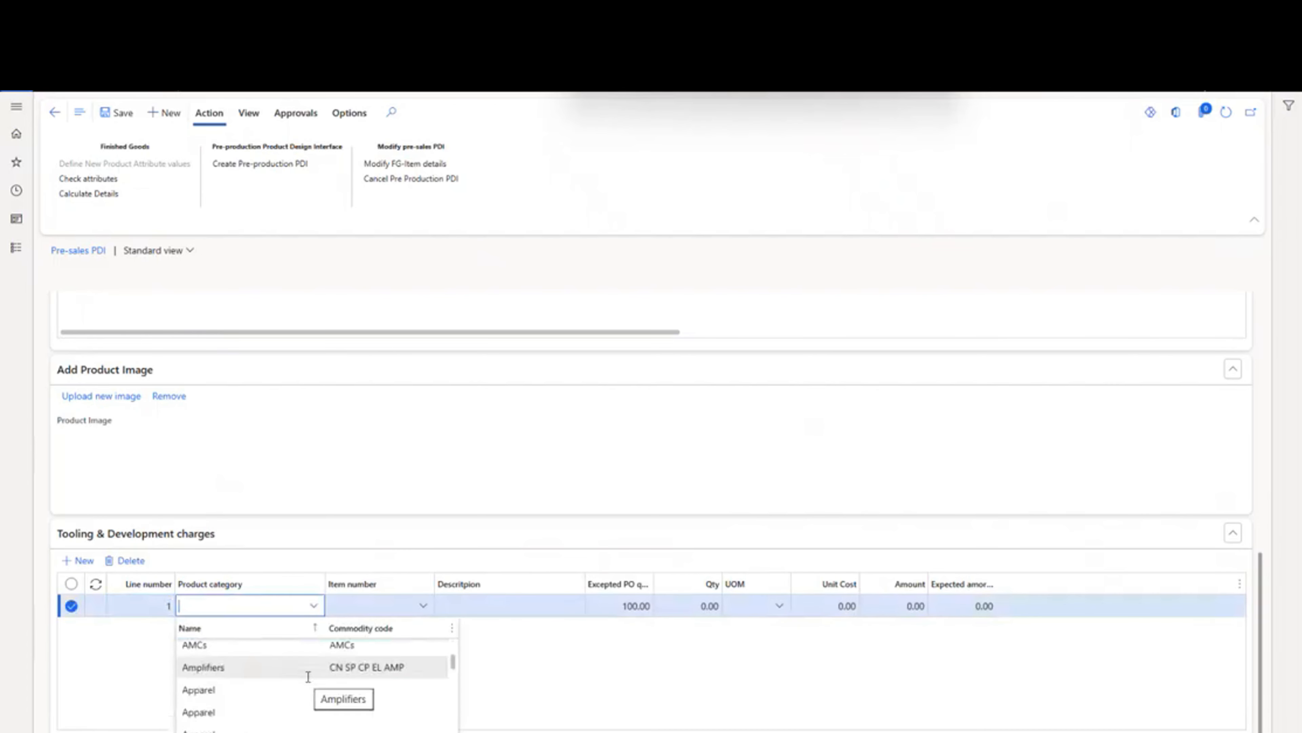
scroll(308, 676, "down", 3)
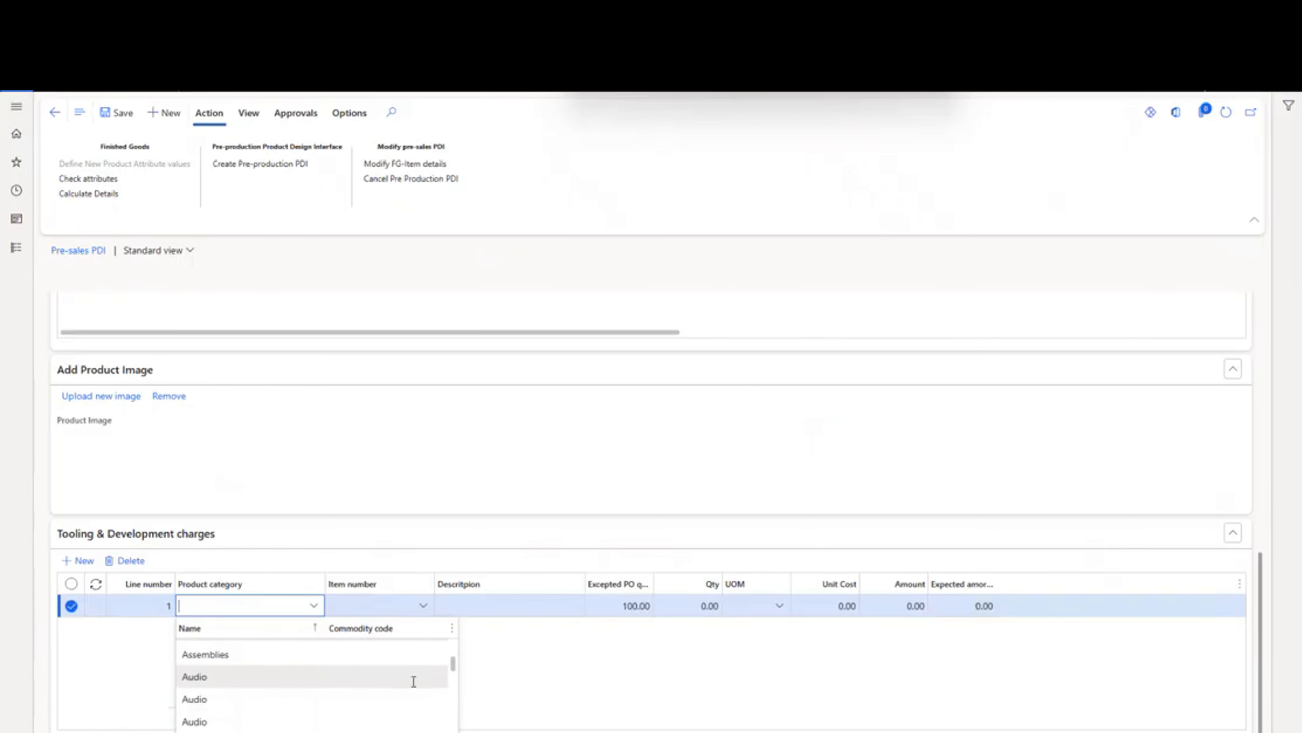
left_click(665, 652)
scroll(359, 666, "down", 1)
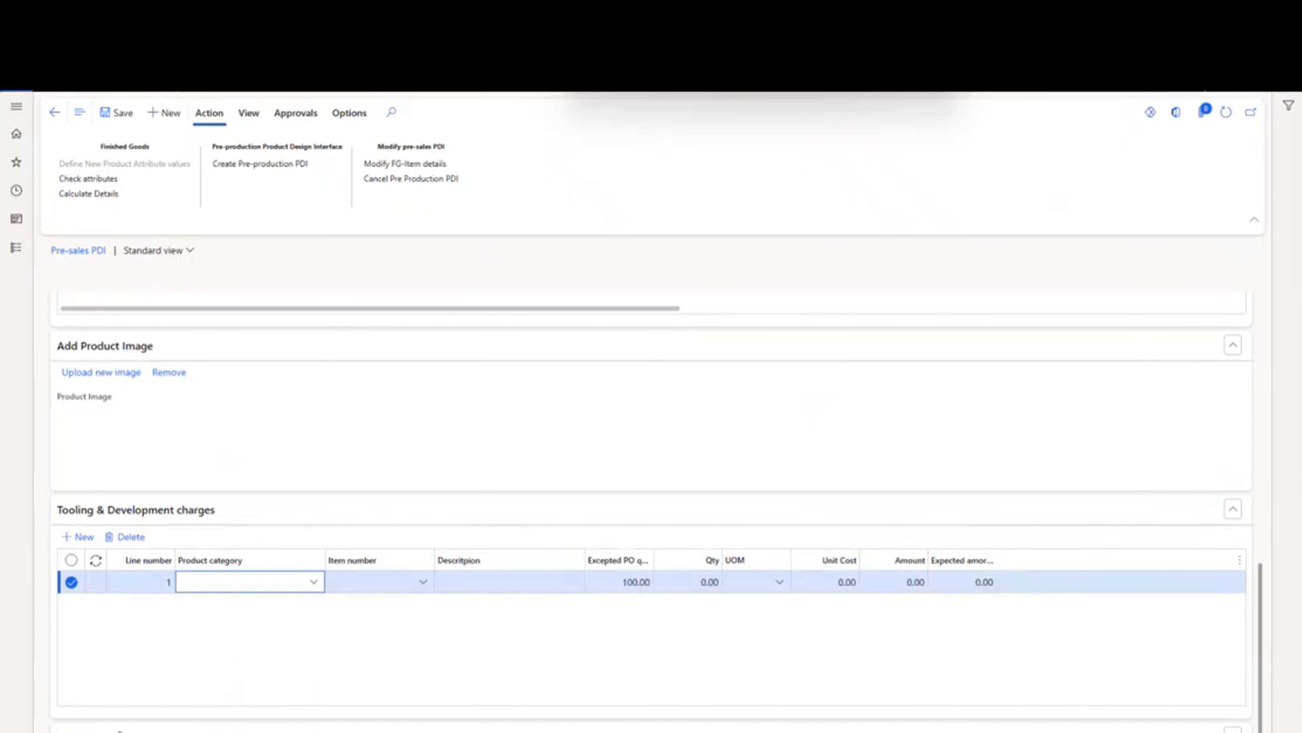
- Collapse the Tooling & Development charges, Add Product Image, Subcomponents products/FG BOM Items and Finished Goods sections
scroll(169, 695, "down", 3)
left_click(132, 385)
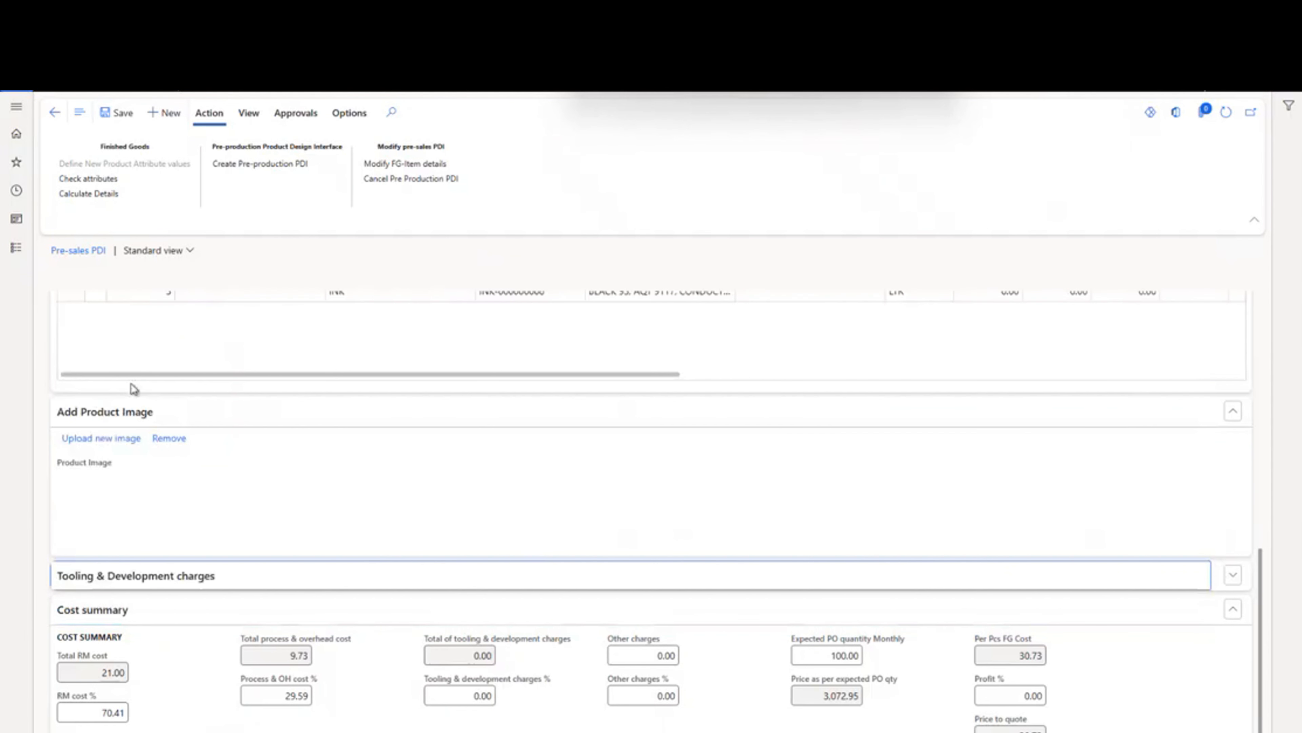
left_click(124, 411)
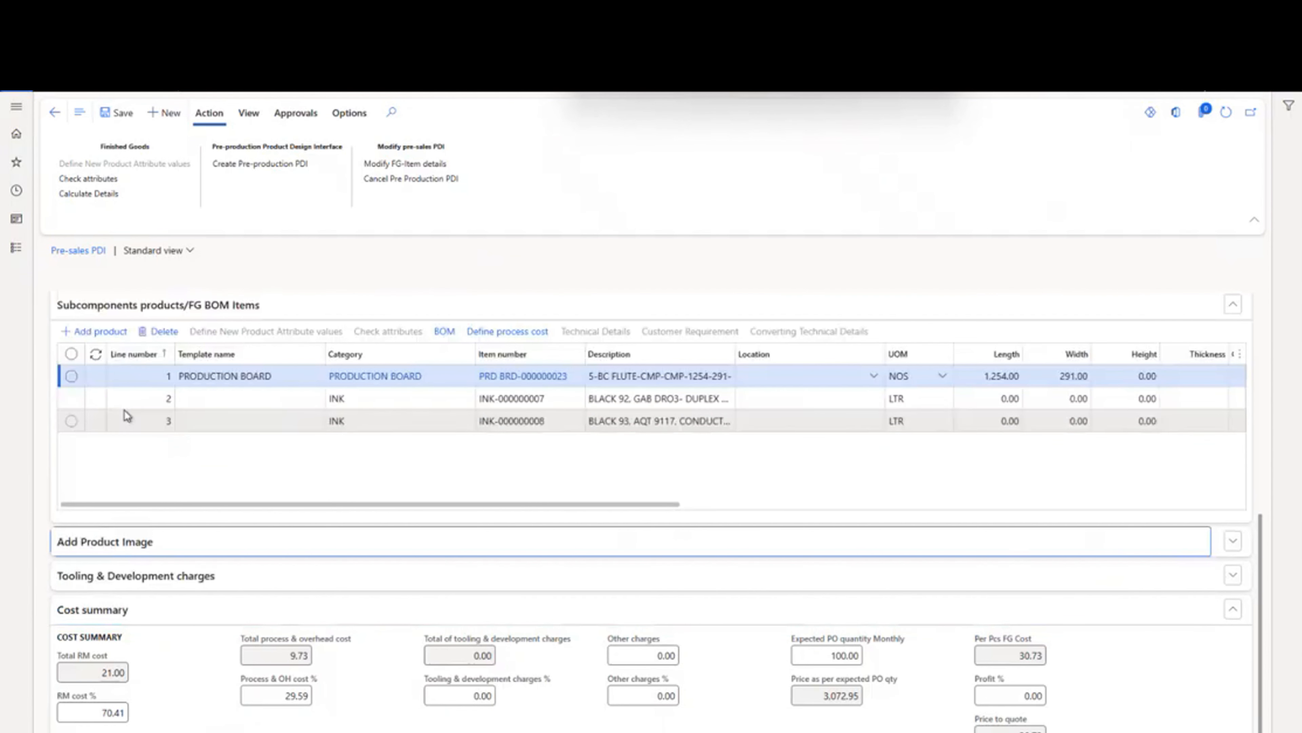
left_click(121, 310)
left_click(122, 324)
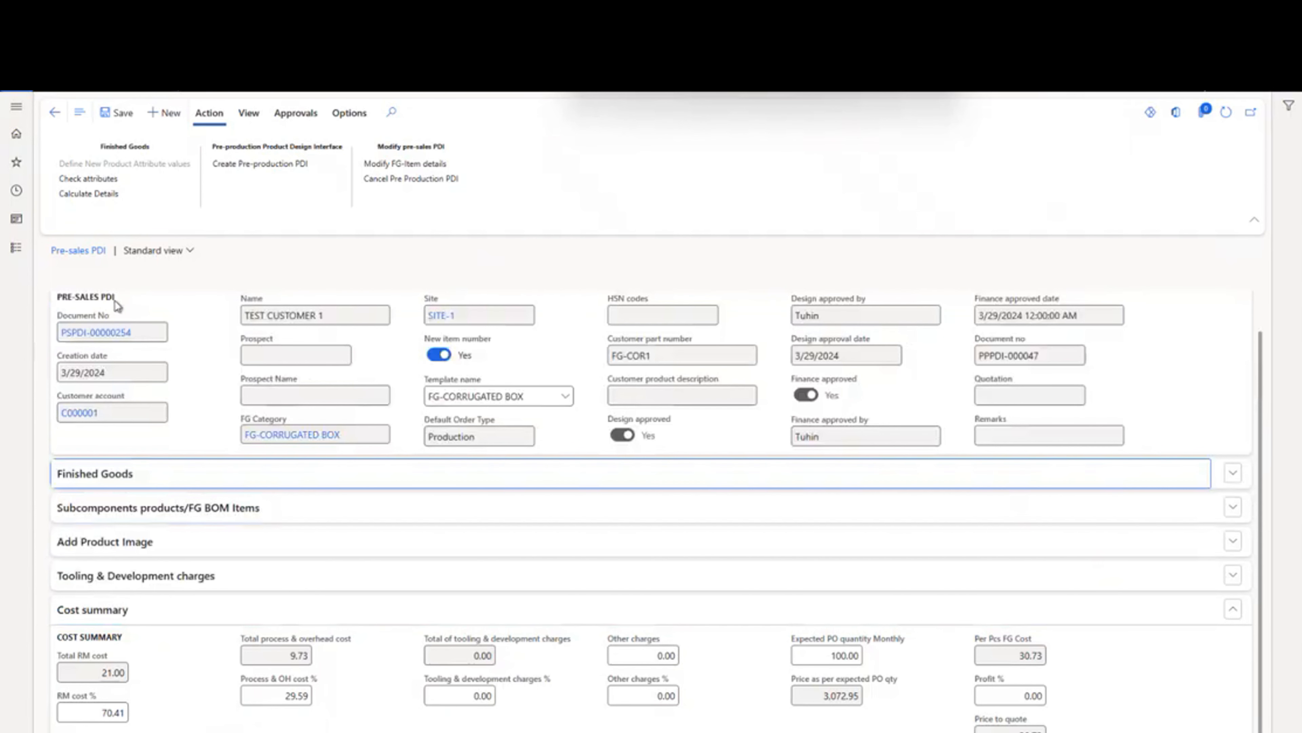
left_click(116, 303)
scroll(136, 317, "up", 1)
scroll(136, 317, "down", 1)
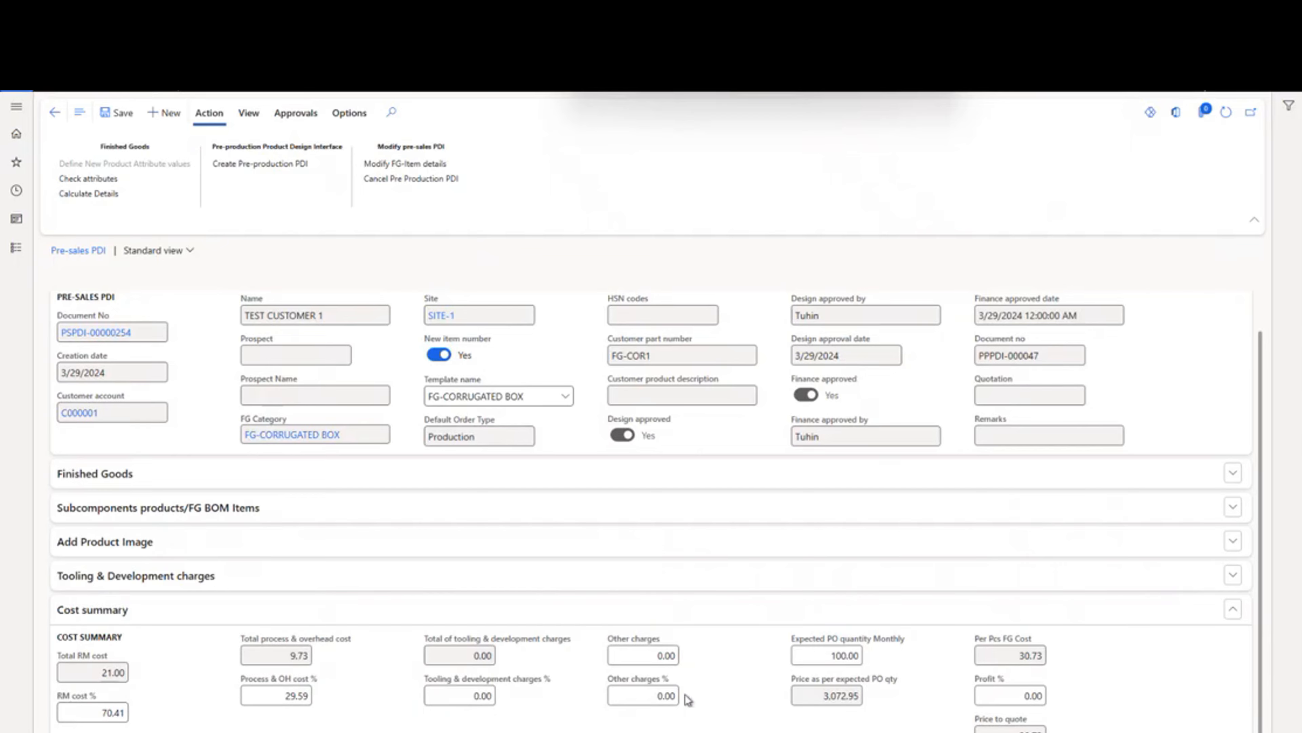
- Examine the expected monthly PO quantity, price as per expected PO quantity and profit percentage in the Cost summary
left_click(833, 656)
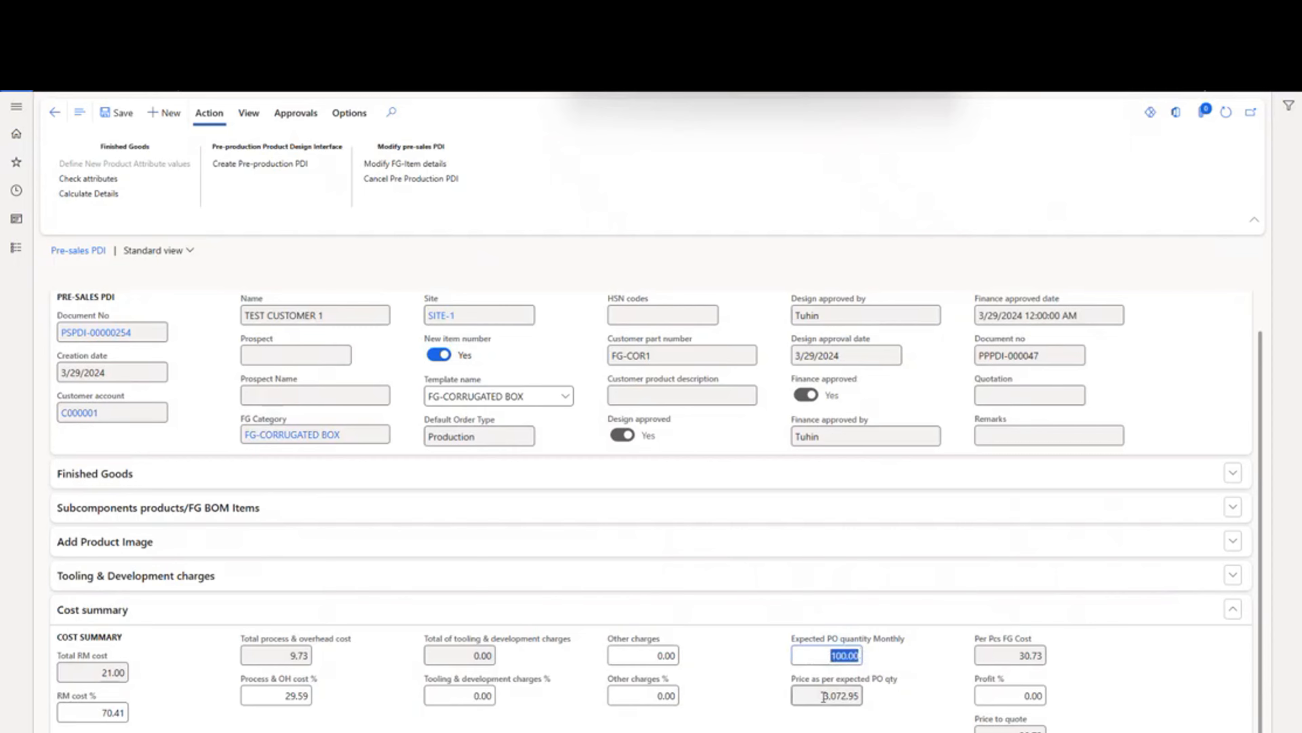
left_click_drag(823, 696, 863, 696)
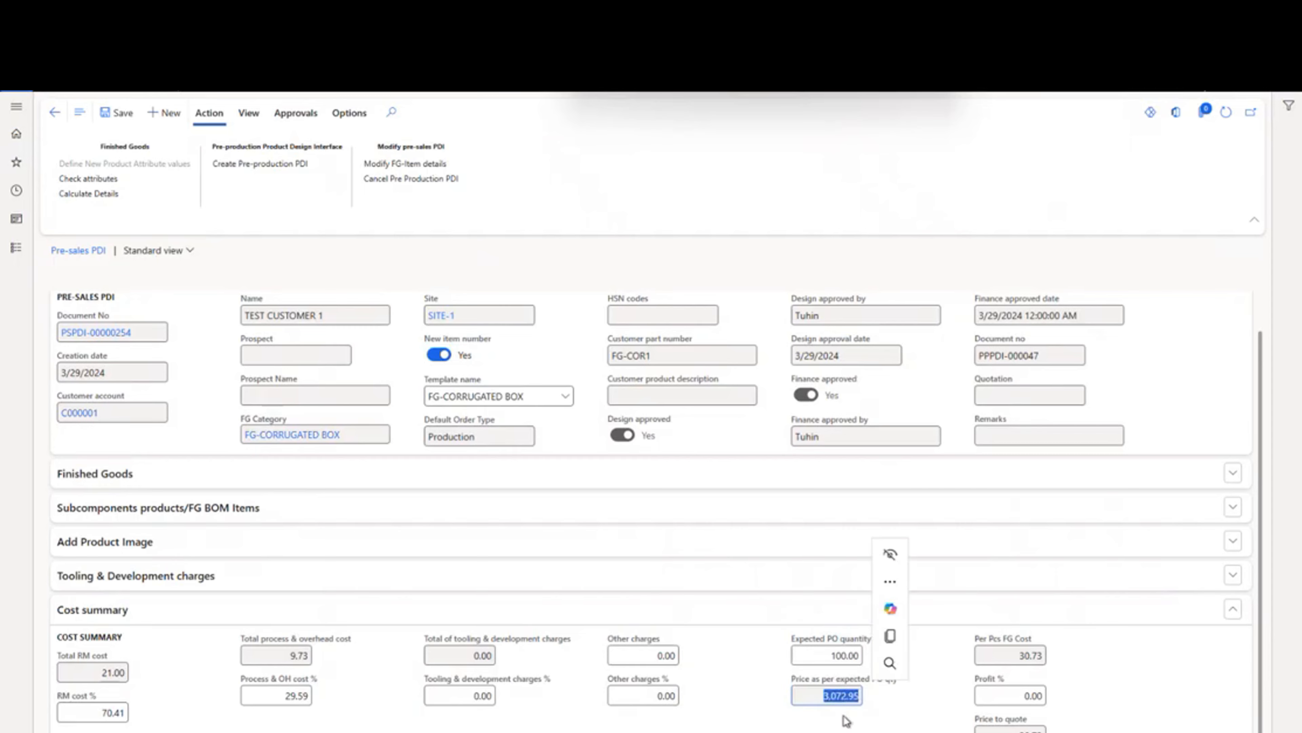
double_click(829, 699)
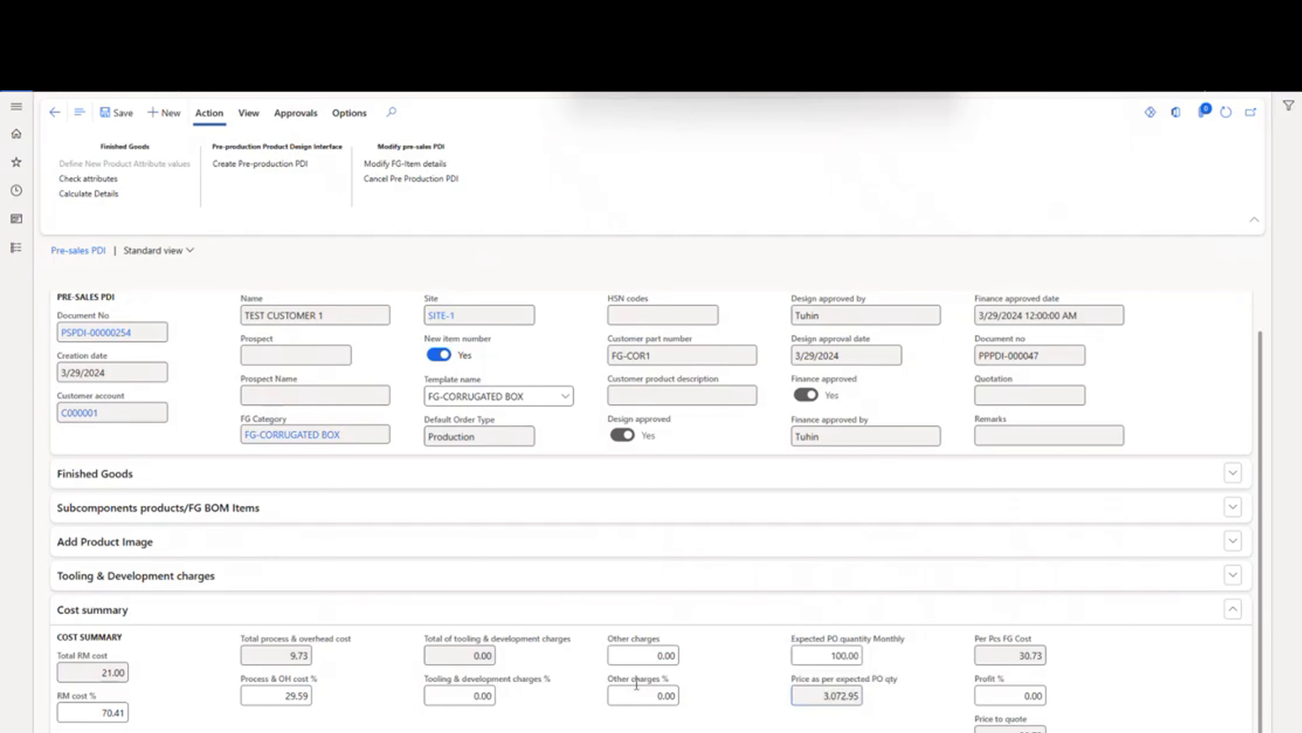
left_click(1024, 695)
left_click_drag(1027, 696, 1051, 697)
- Show the available Charges code options for the Freight line under Add Other Charges as applicable
scroll(334, 666, "down", 3)
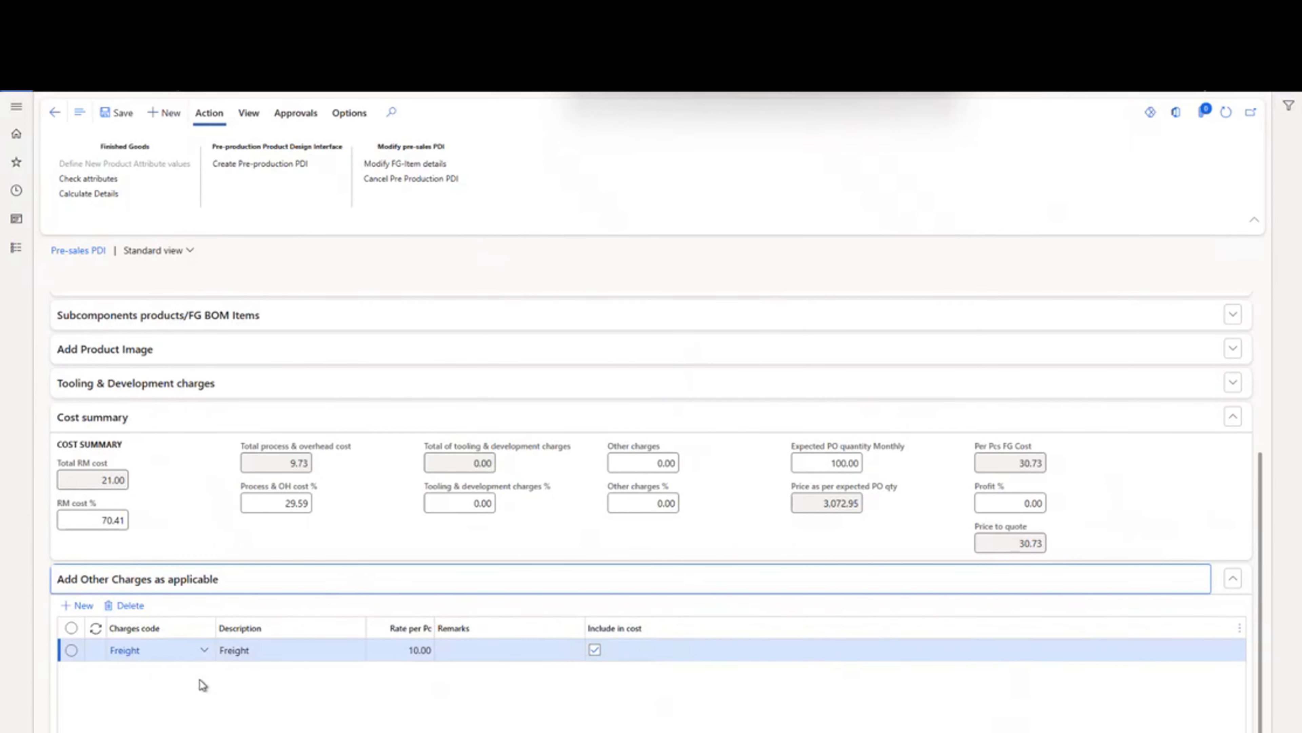
left_click(204, 657)
left_click(204, 650)
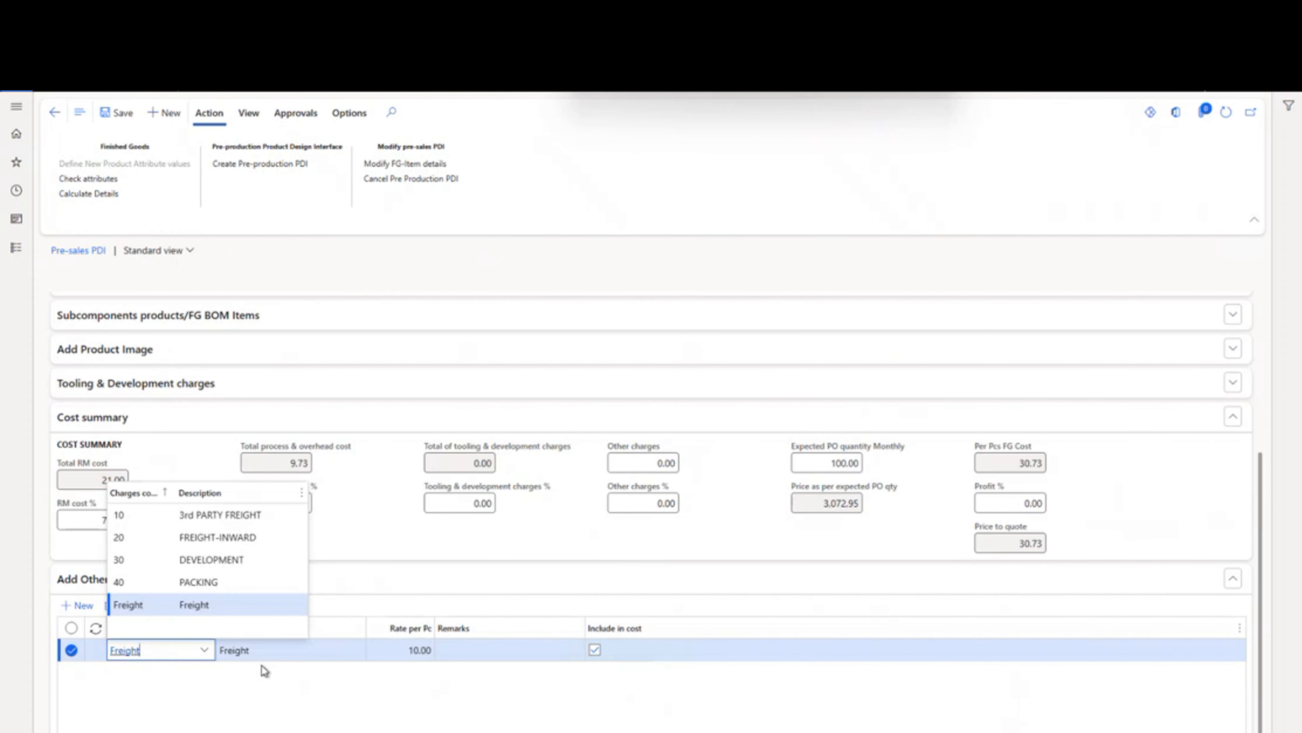
- Check the finished good's attribute values, including the JOINT TYPE, and return to the Pre-sales PDI document
scroll(414, 583, "up", 4)
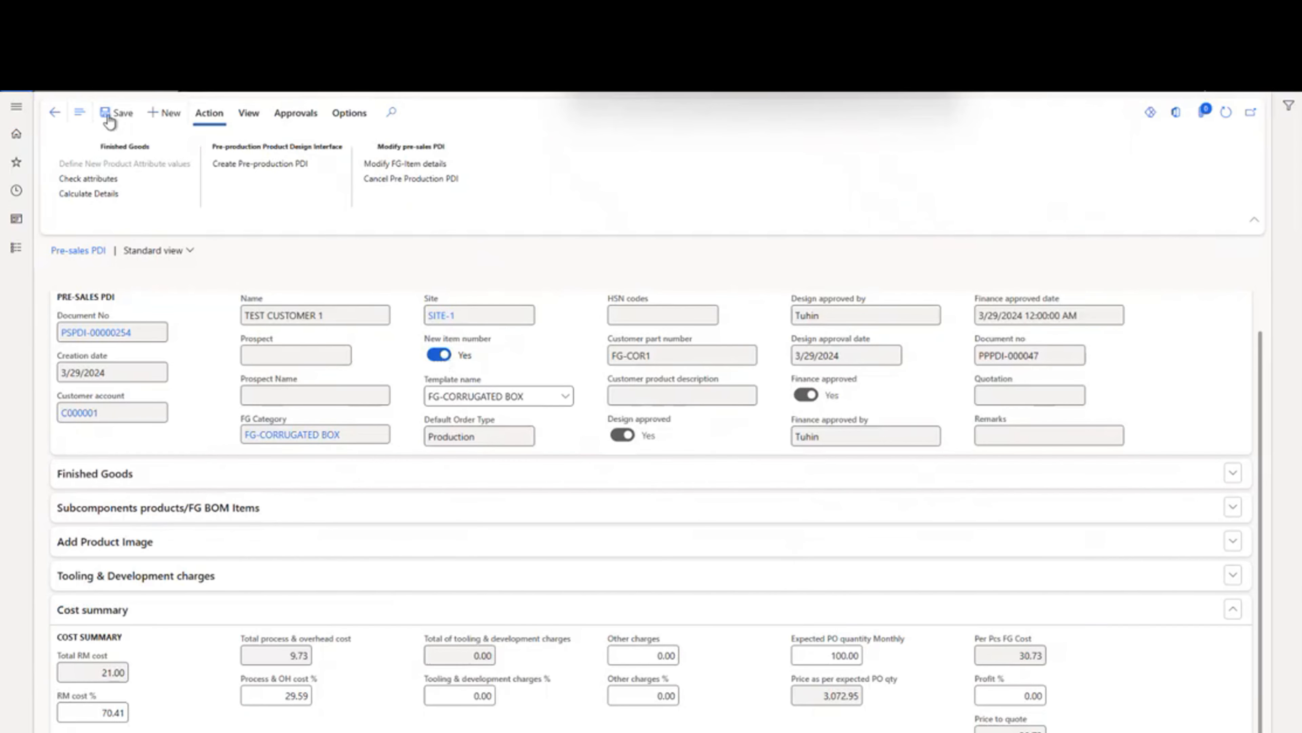
left_click(110, 182)
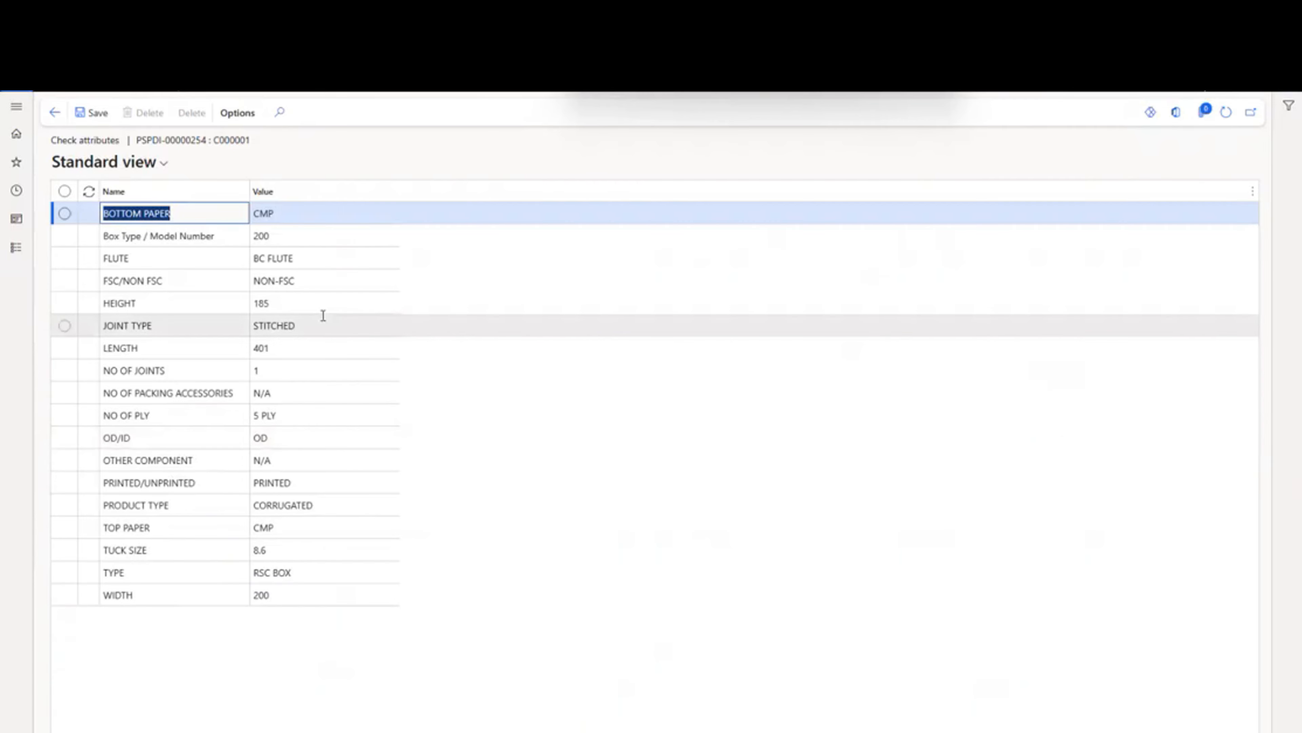
left_click(350, 326)
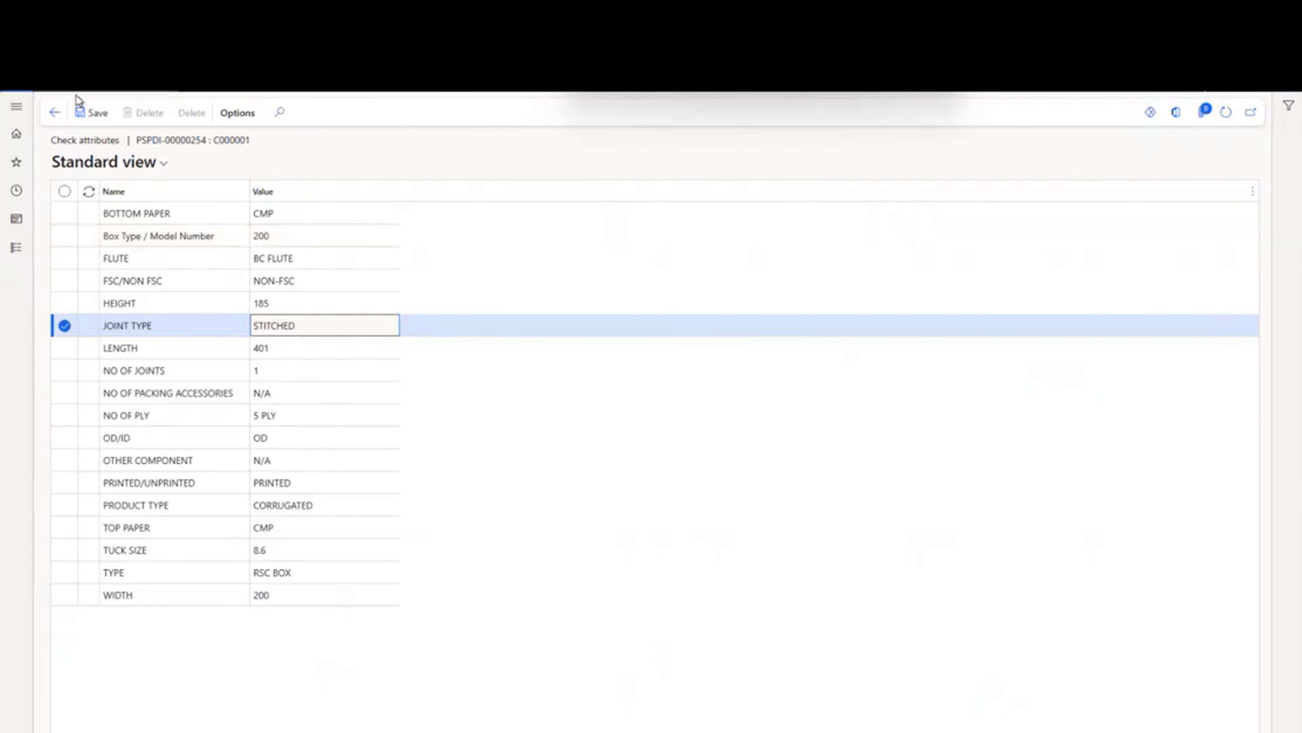
left_click(55, 113)
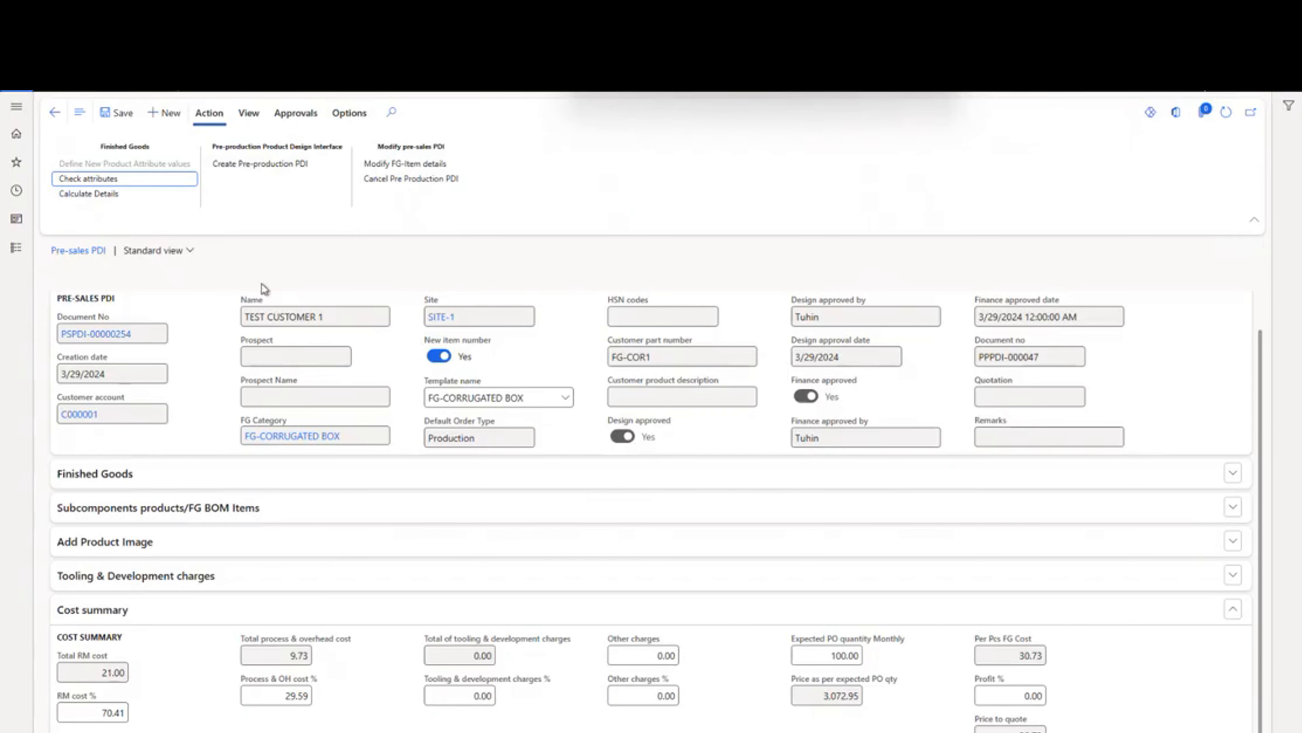
- Go to the Pre-production PDI list in Accounts receivable and open document PPPDI-000047
left_click(15, 255)
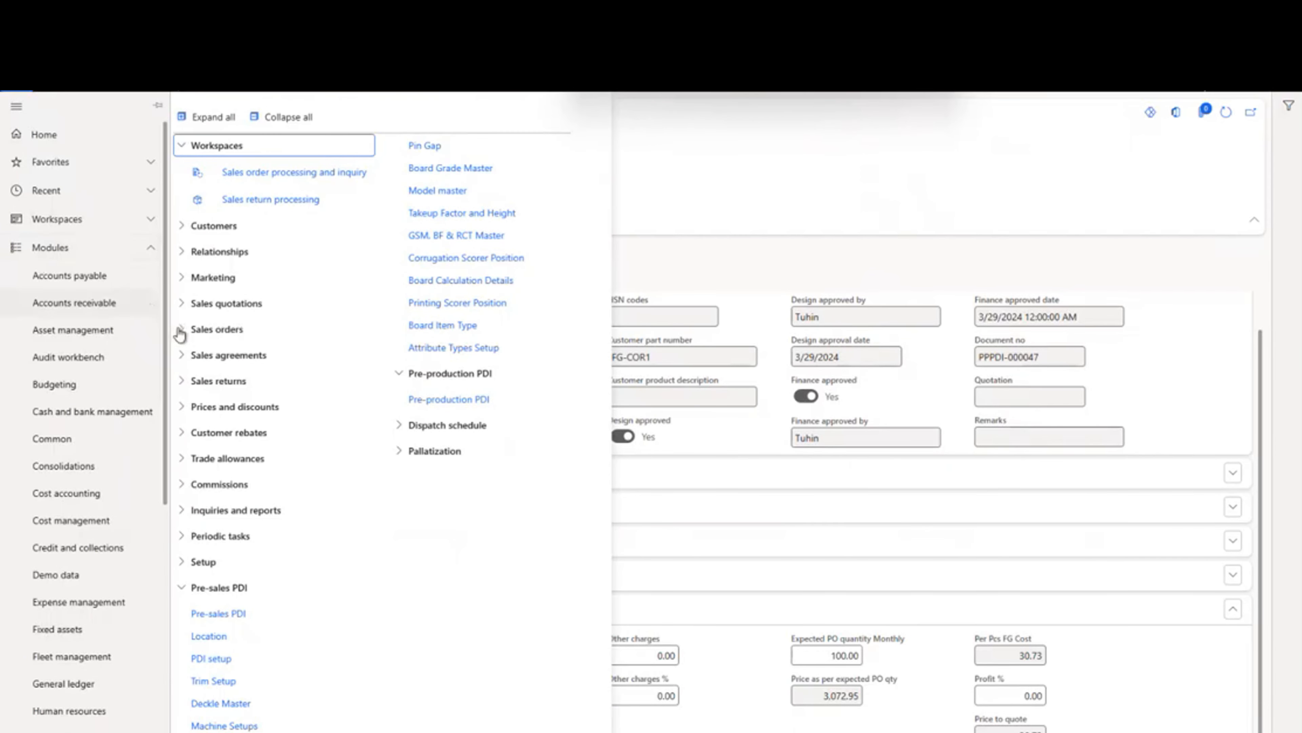
left_click(474, 401)
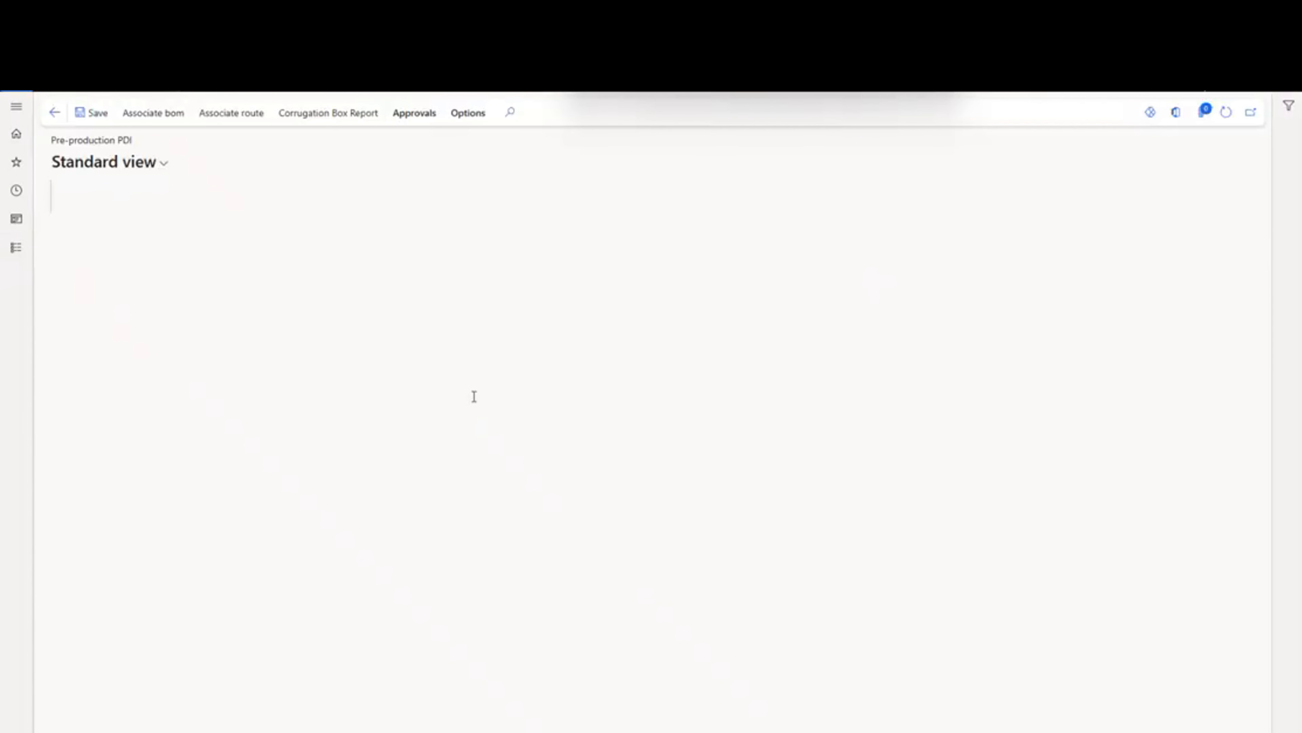
scroll(144, 501, "down", 1)
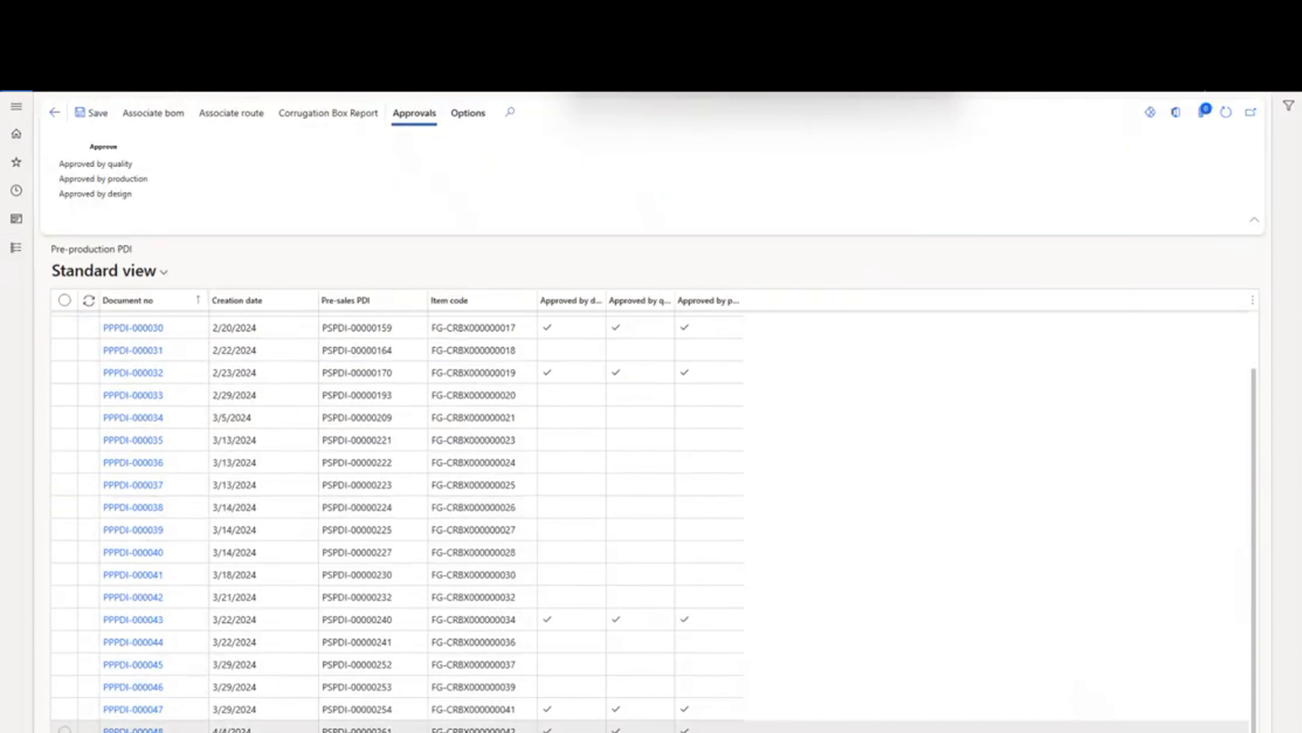
left_click(131, 710)
left_click(132, 709)
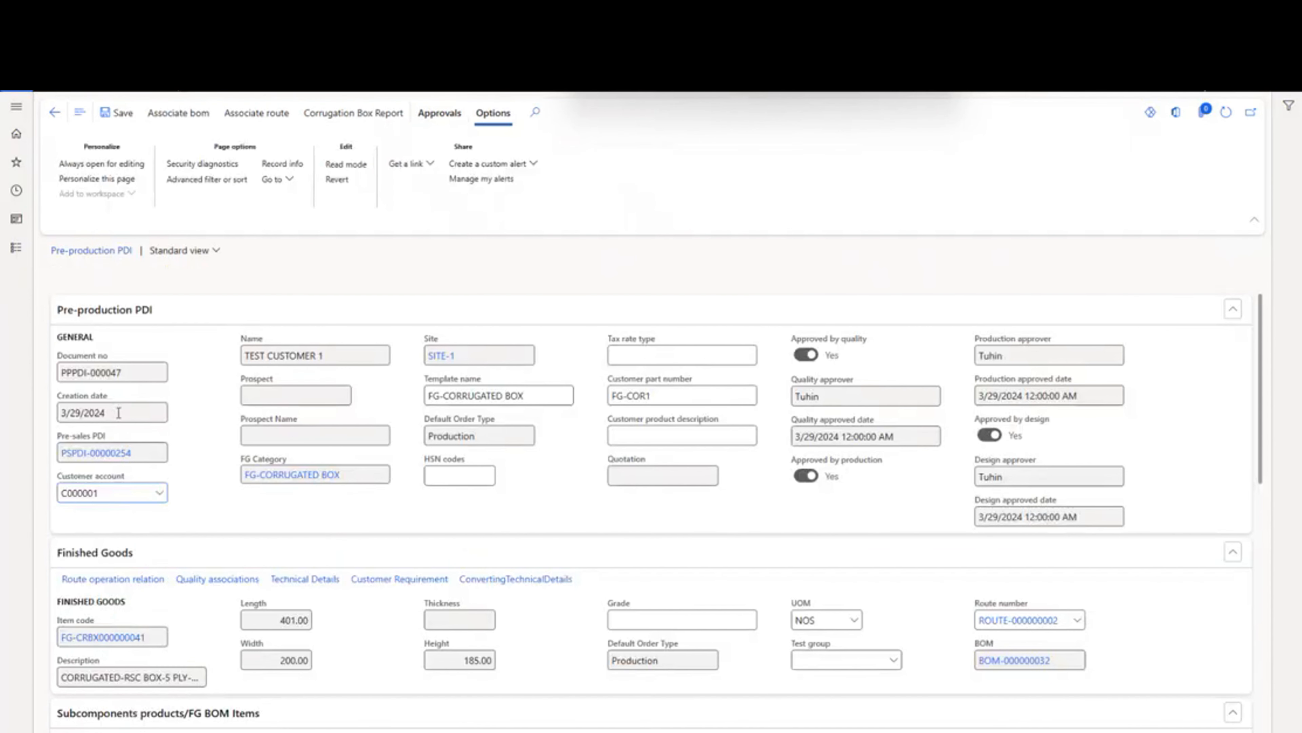
- Collapse the document's Pre-production PDI, Finished Goods, Subcomponents products/FG BOM Items and Add Product Image sections
left_click(126, 320)
left_click(105, 351)
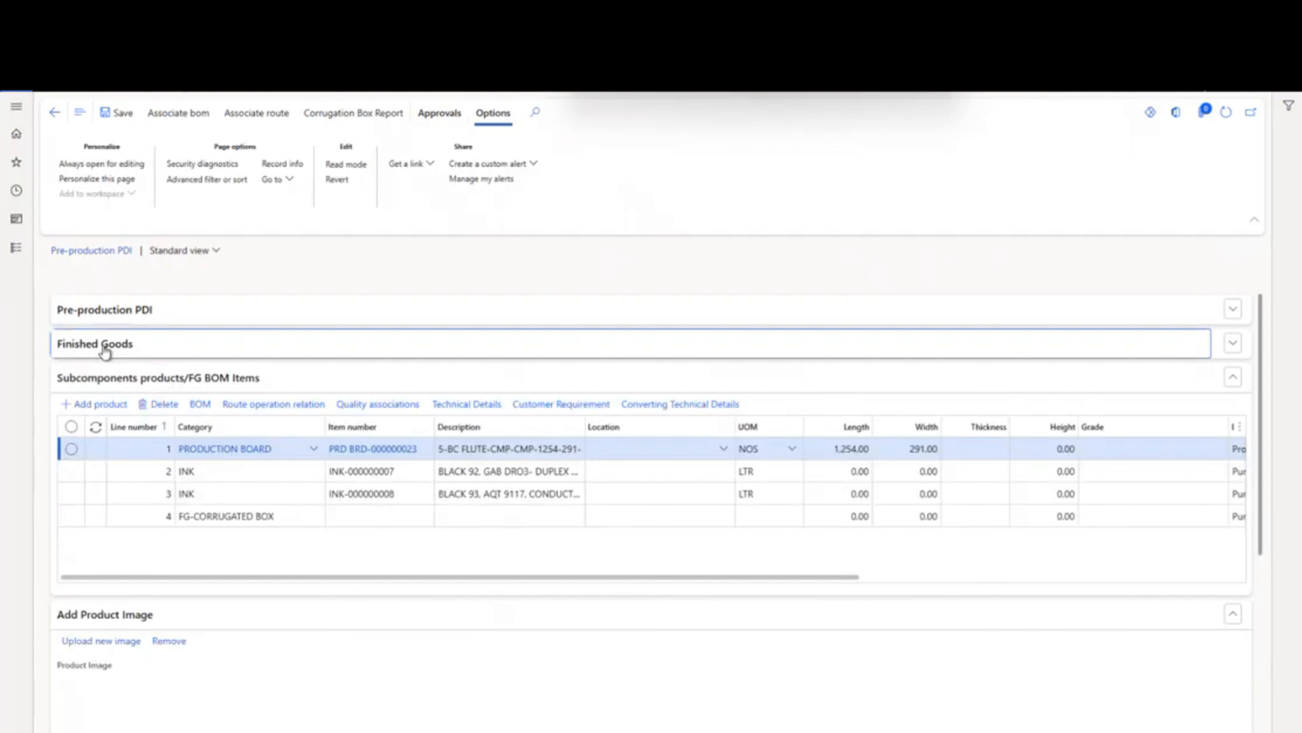
left_click(107, 379)
left_click(107, 411)
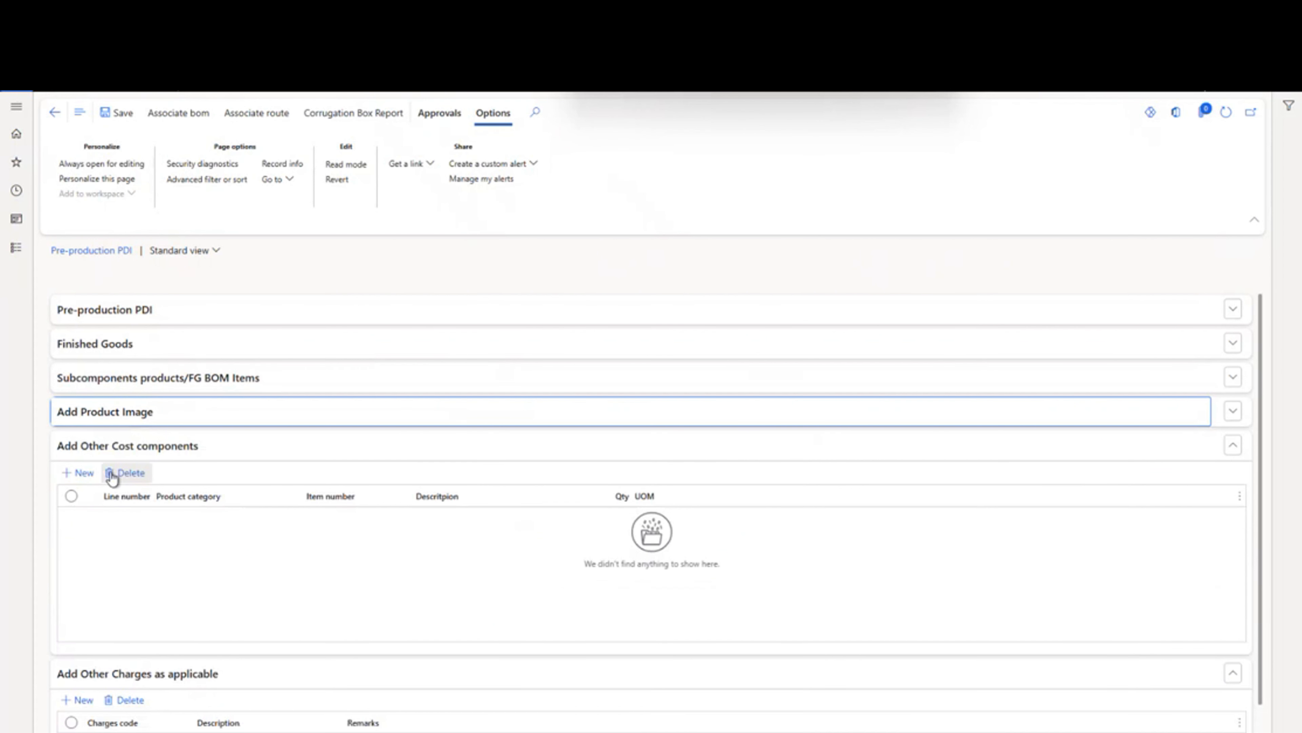
- Collapse Add Other Cost components and Add Other Charges as applicable, and expand the Pre-production PDI and Finished Goods sections
left_click(114, 458)
left_click(134, 482)
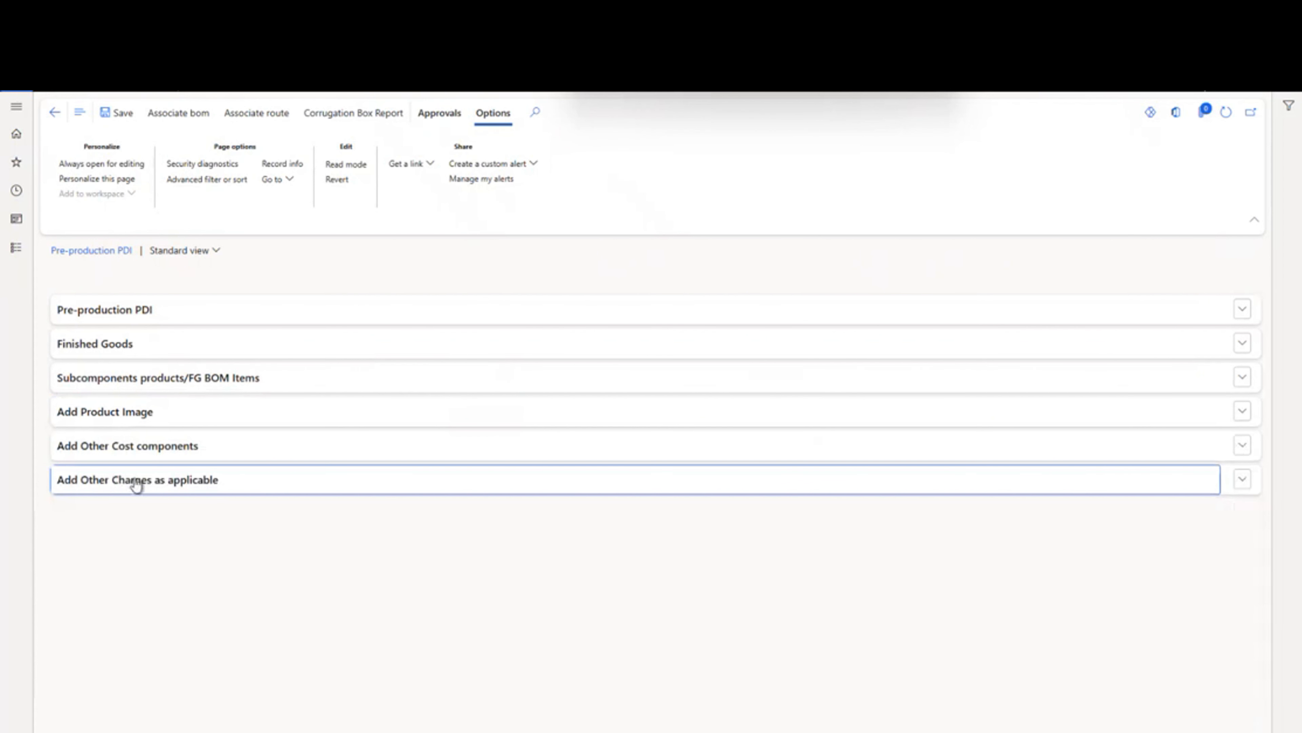
left_click(128, 313)
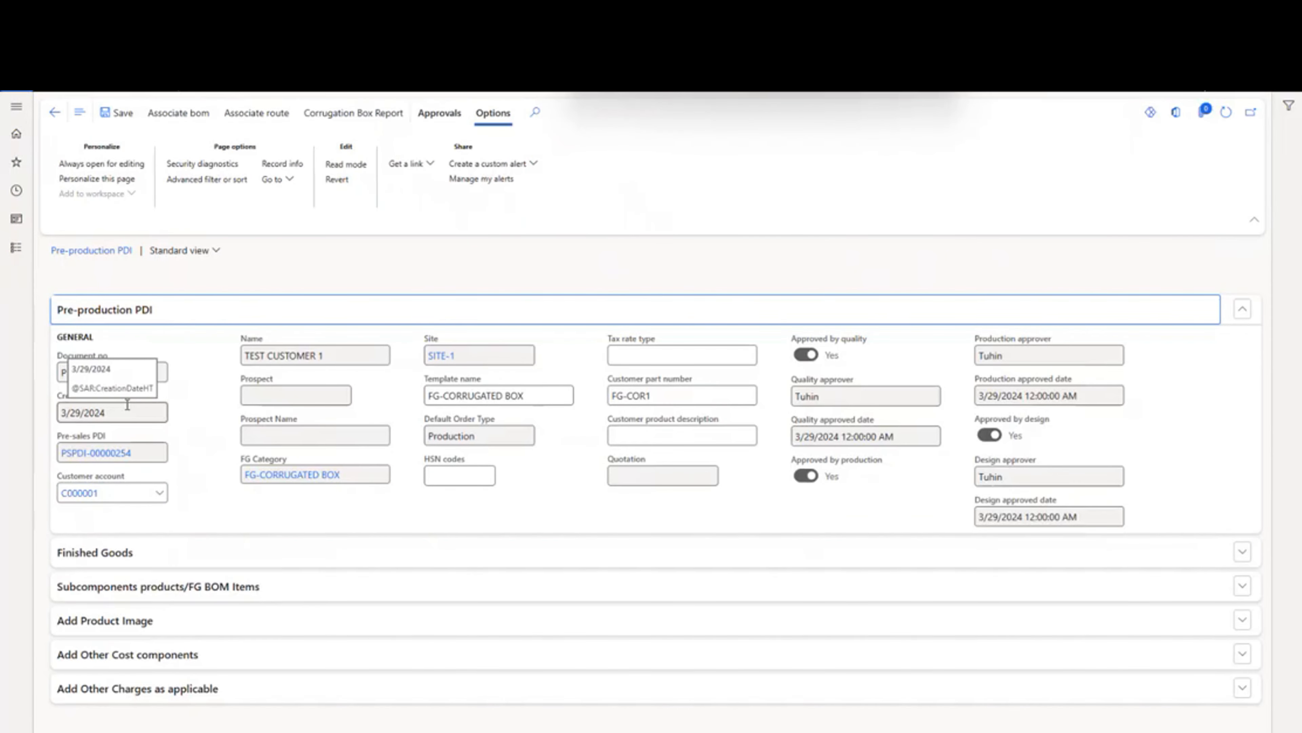
left_click(106, 559)
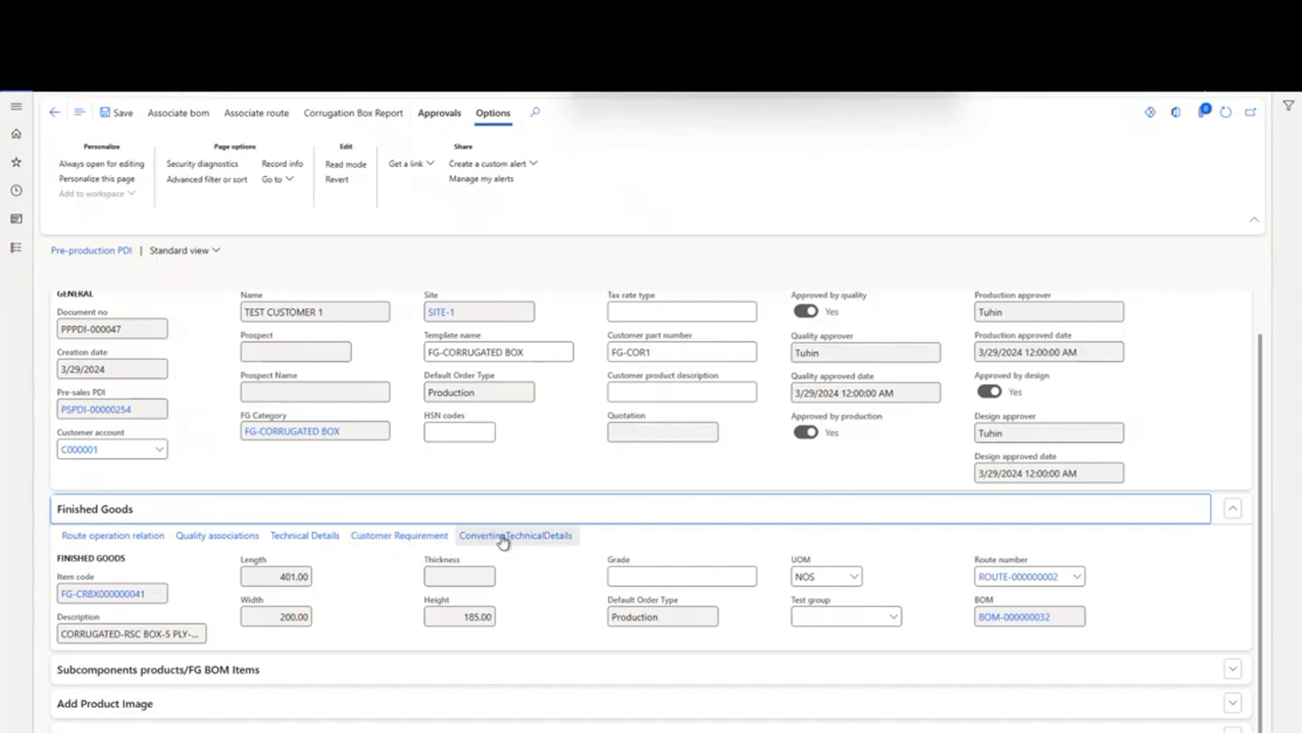
- Open the finished good's Technical Details and expand the Header, Technical Details, OD Details and ID Details sections
left_click(314, 535)
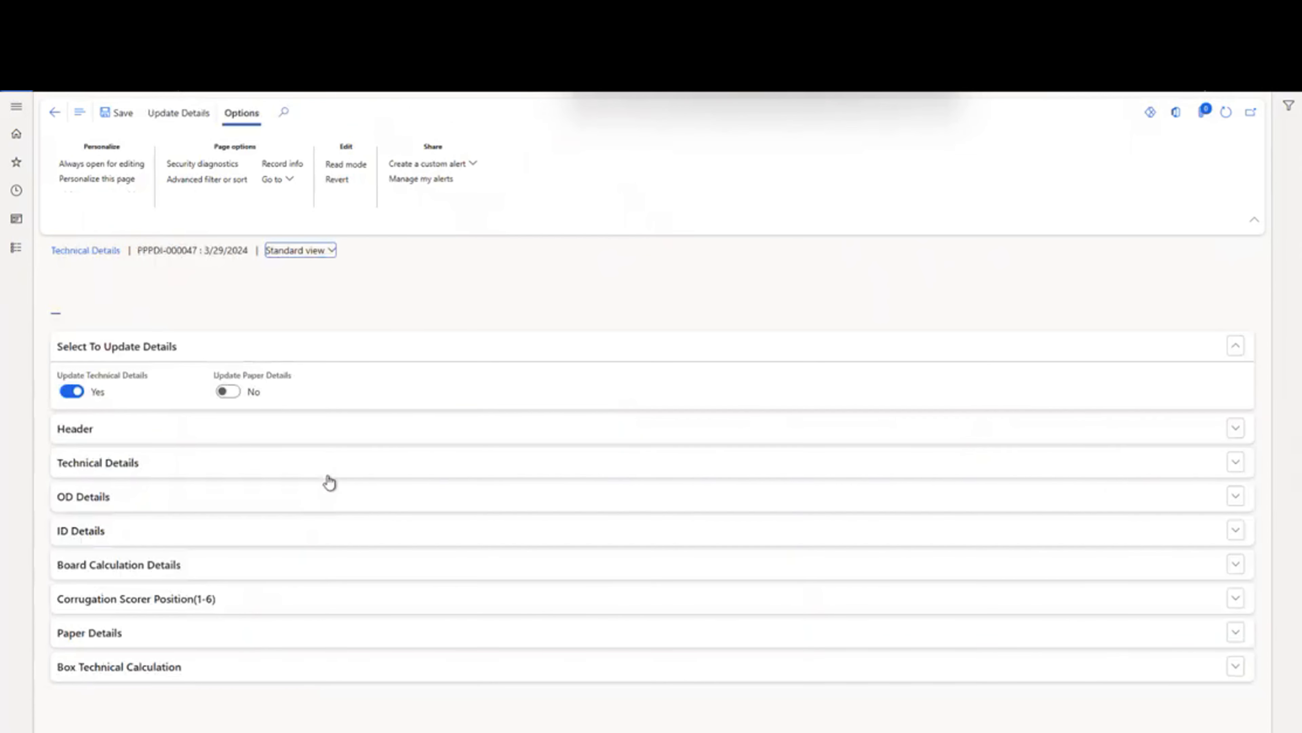
left_click(103, 435)
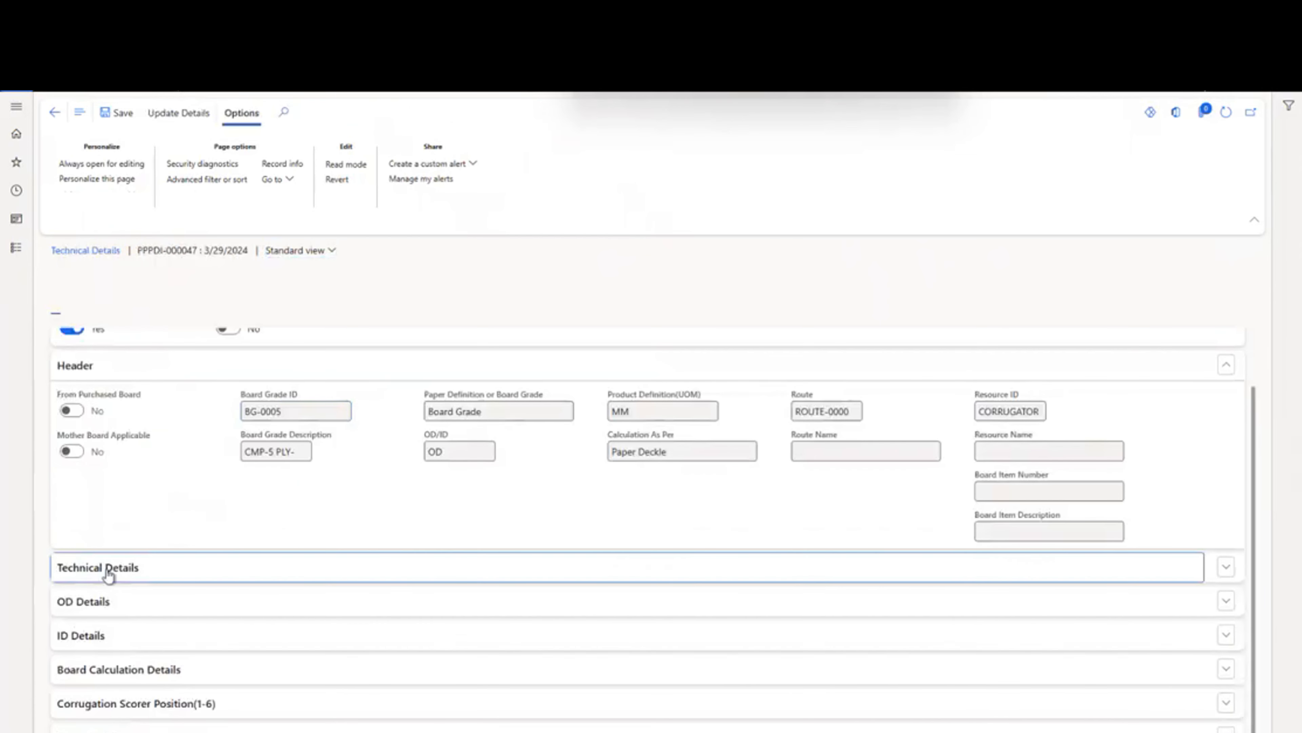
left_click(107, 569)
left_click(101, 608)
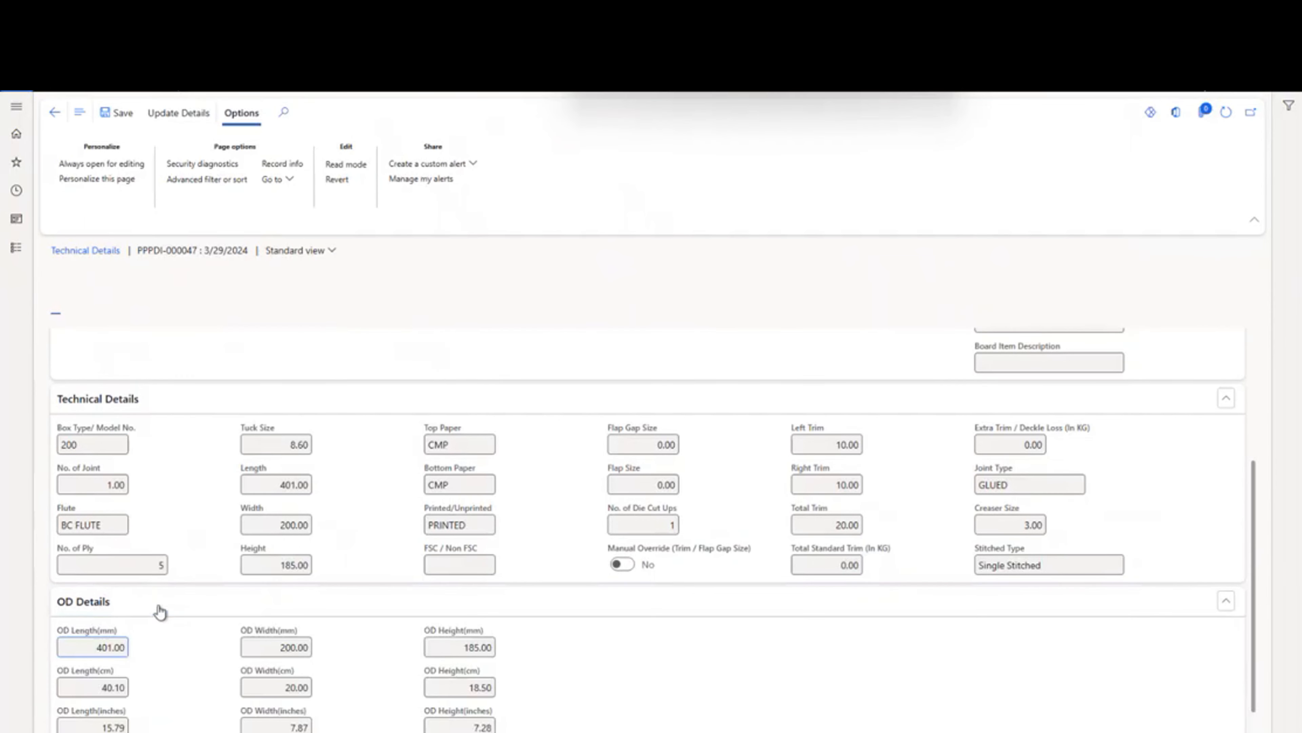
left_click(127, 645)
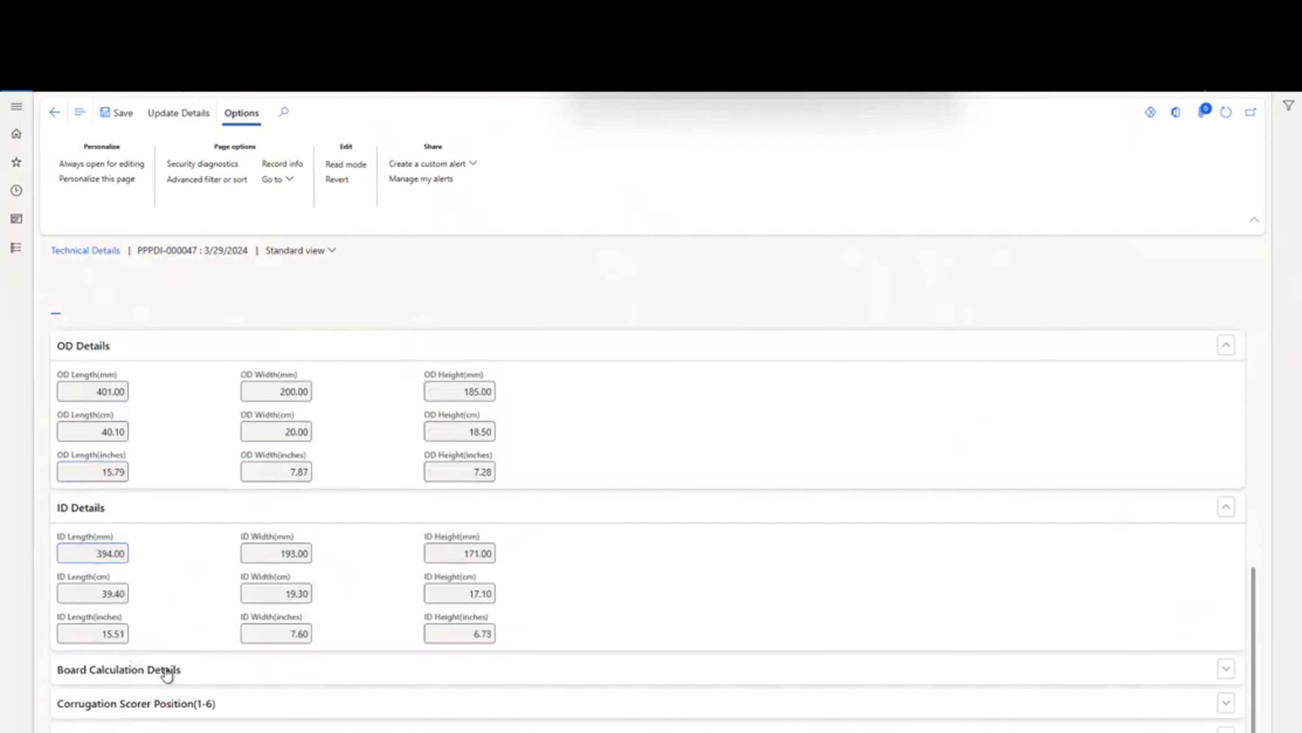
- Review the Board Calculation Details, Corrugation Scorer Position(1-6) and Paper Details sections, and return to the Pre-production PDI document
left_click(231, 666)
left_click(153, 713)
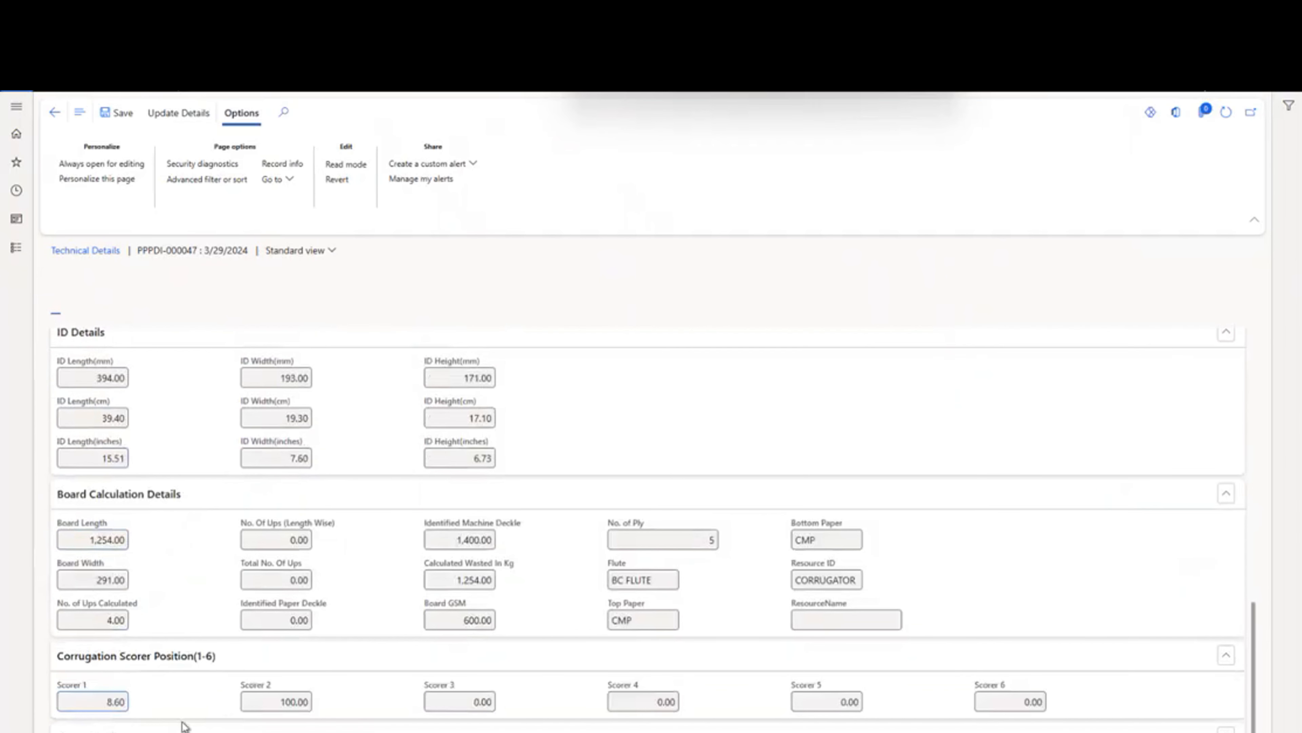
left_click(185, 727)
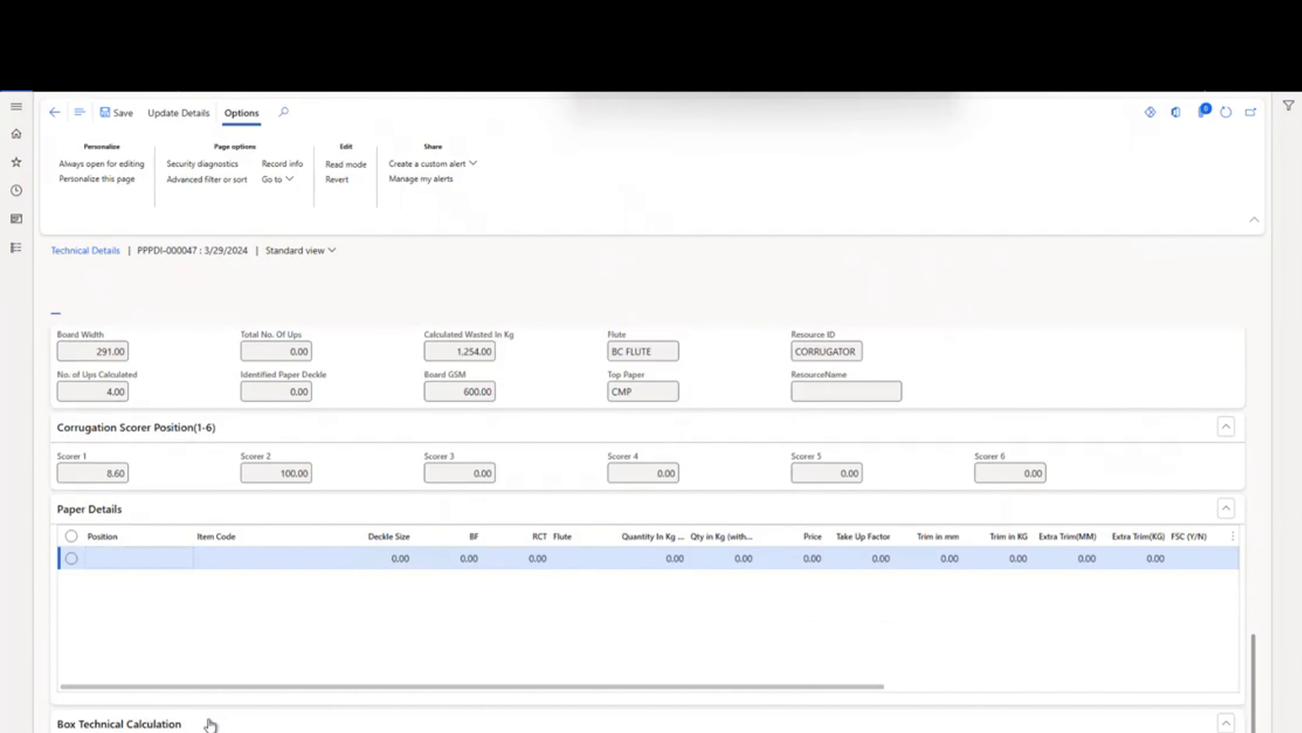
left_click(55, 112)
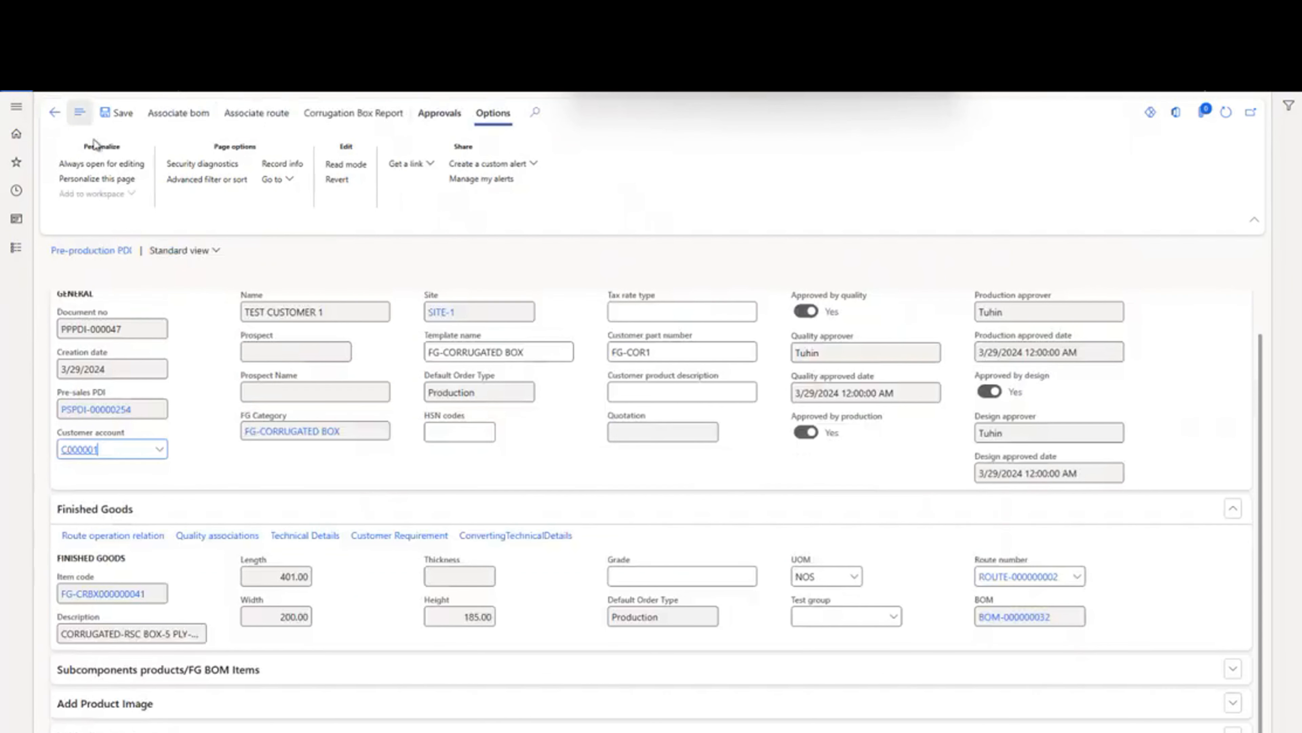
- Check the Ink Details and Die Details in the finished good's Converting Technical Details, and return to the Pre-production PDI document
left_click(497, 537)
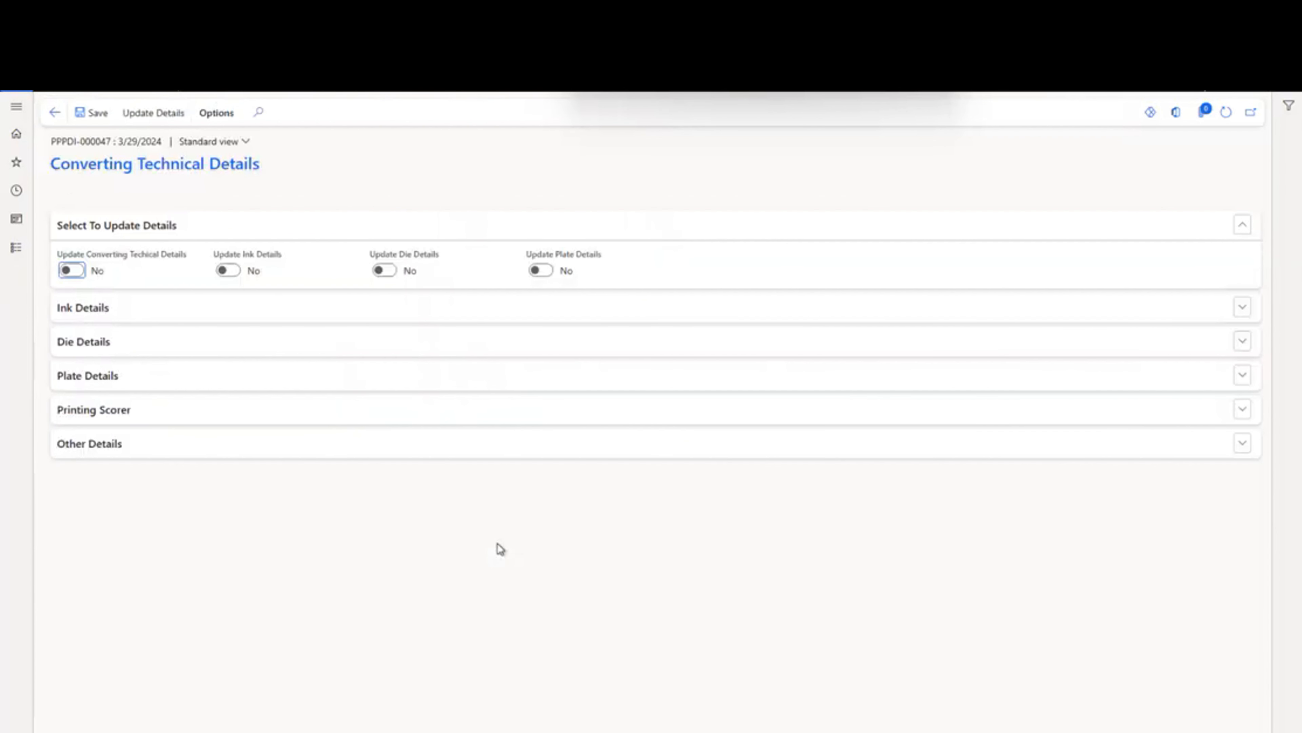
left_click(89, 310)
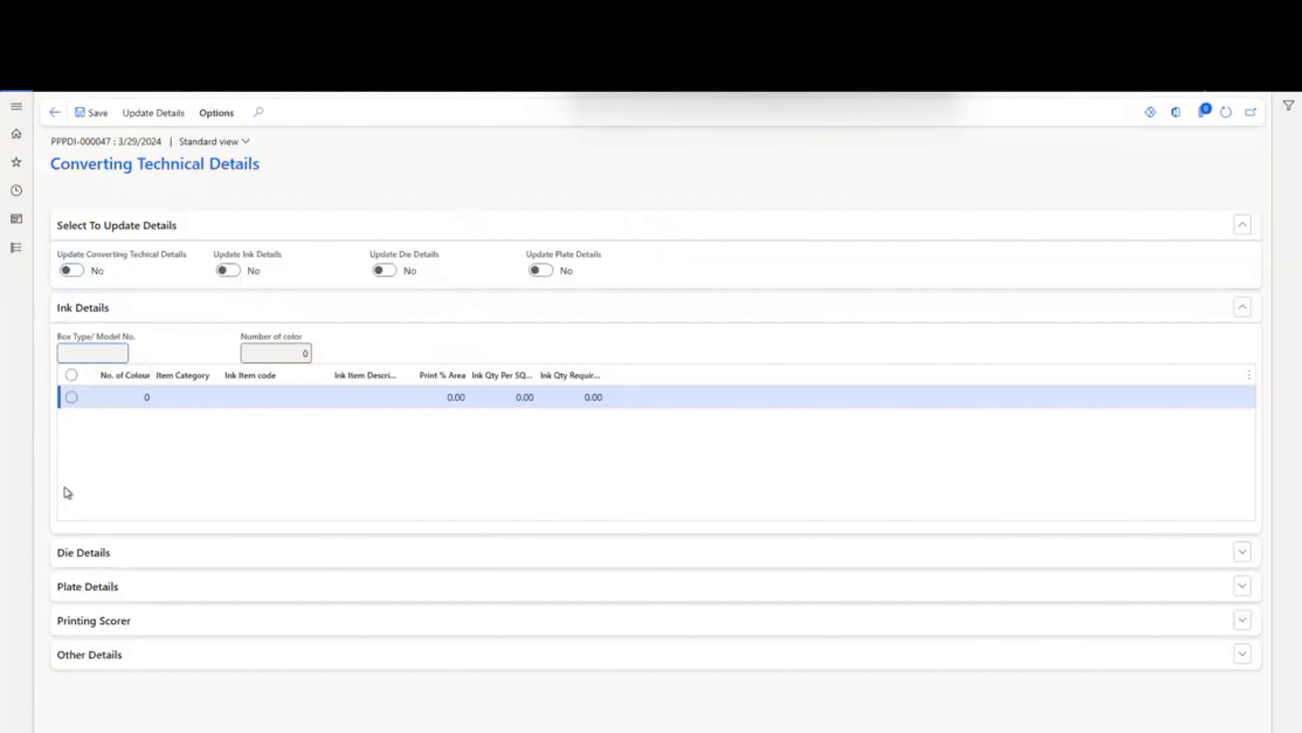
left_click(77, 544)
left_click(54, 112)
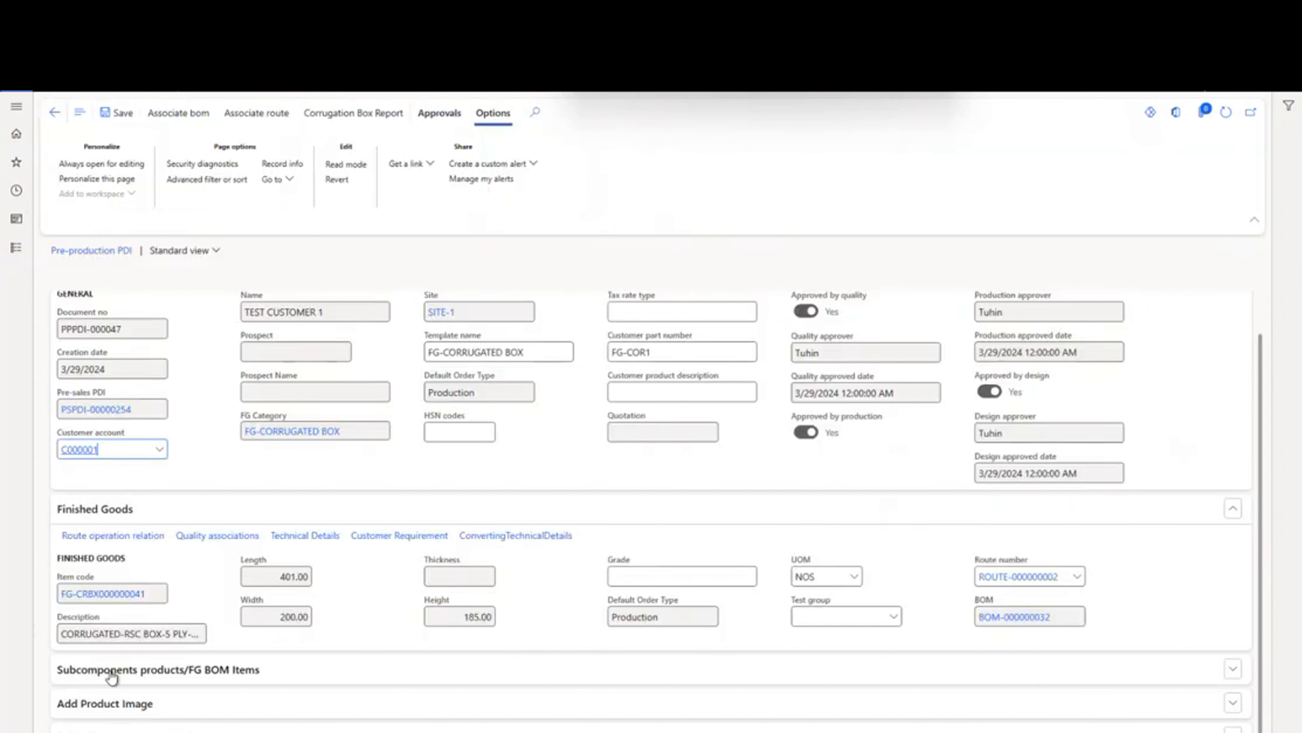
- Review the document's Subcomponents products/FG BOM Items, Add Other Cost components and Add Other Charges as applicable sections
scroll(135, 676, "down", 3)
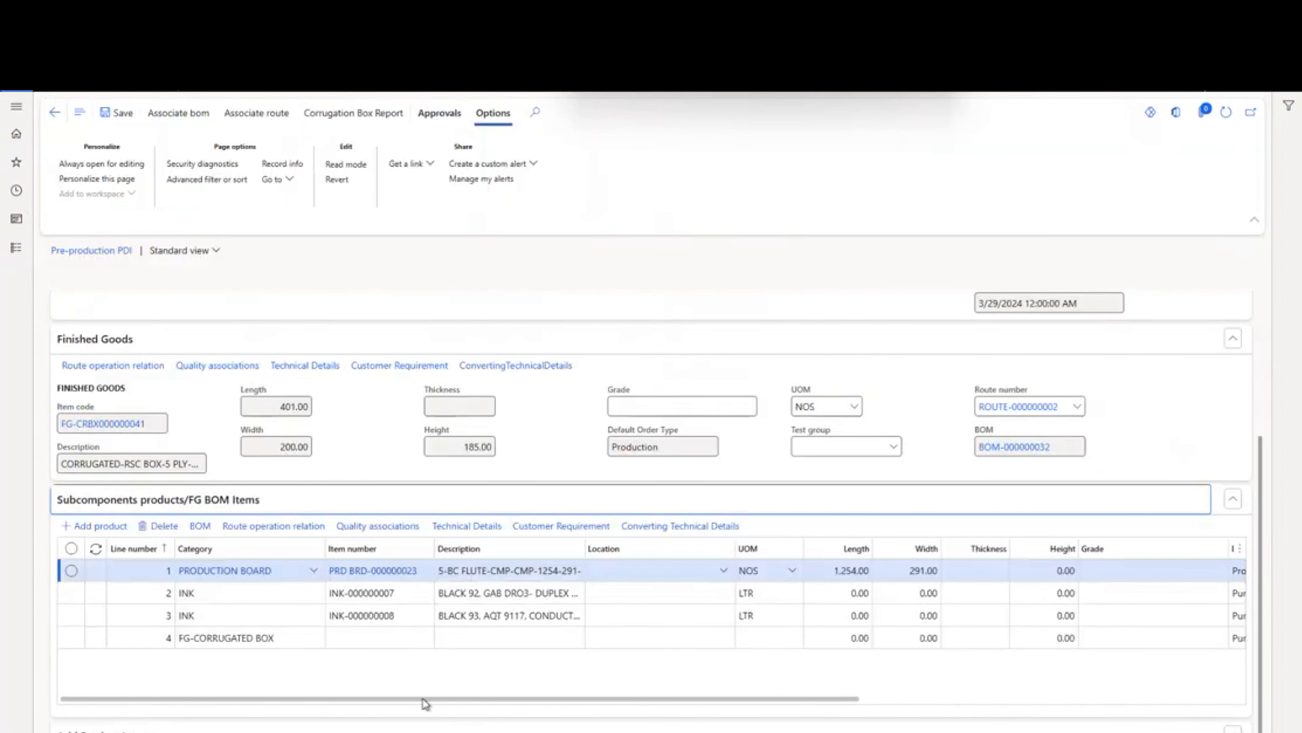
scroll(207, 715, "down", 6)
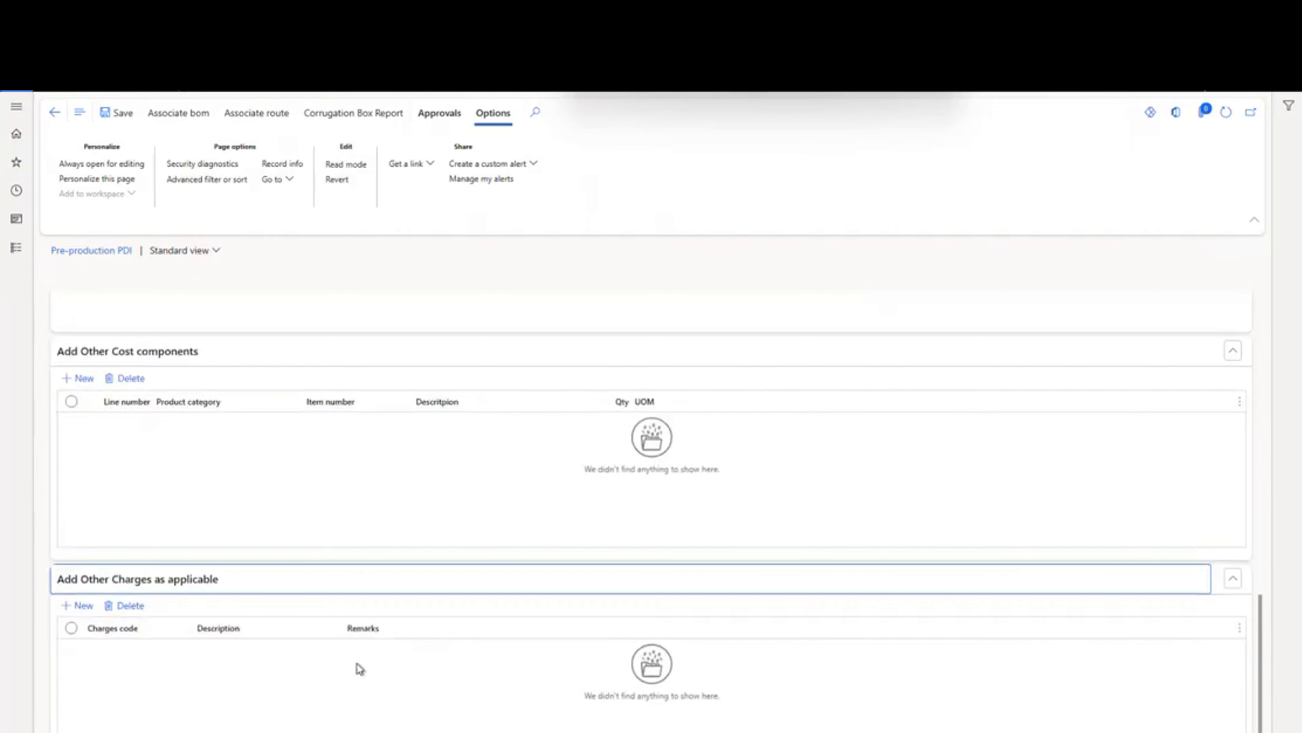
scroll(349, 631, "up", 15)
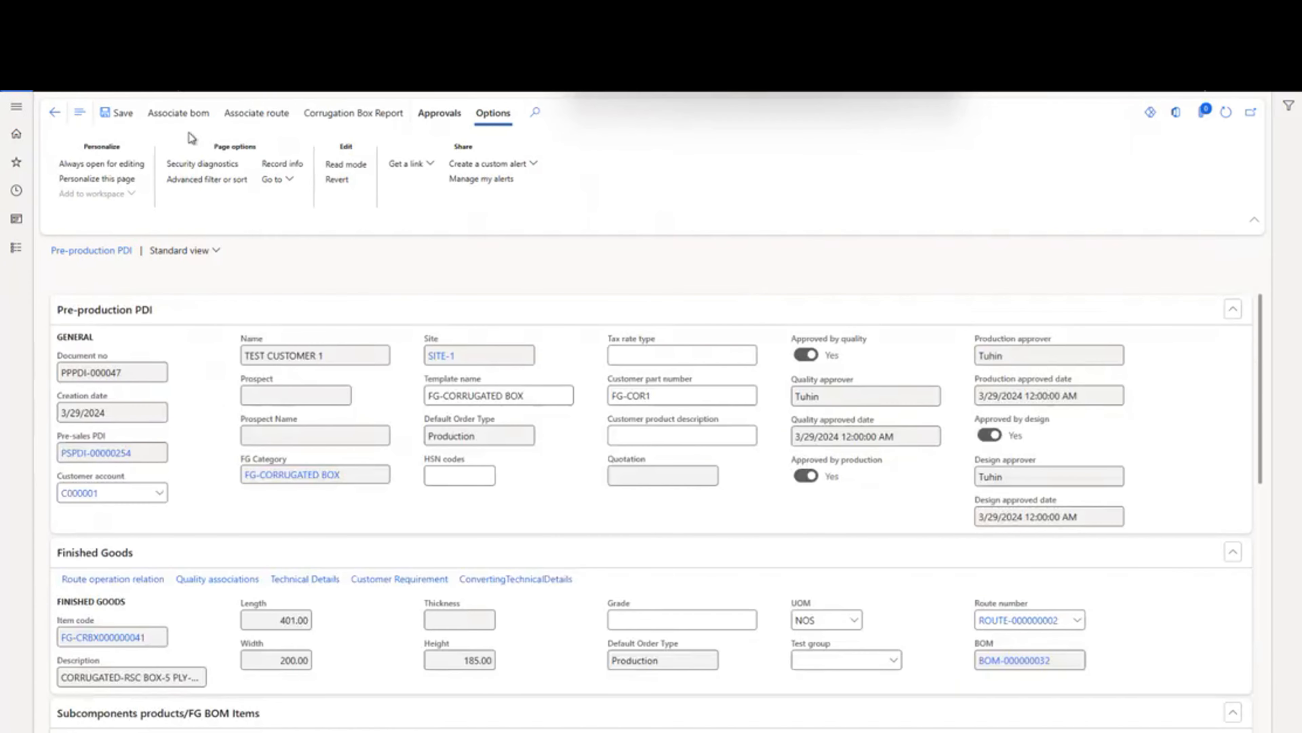